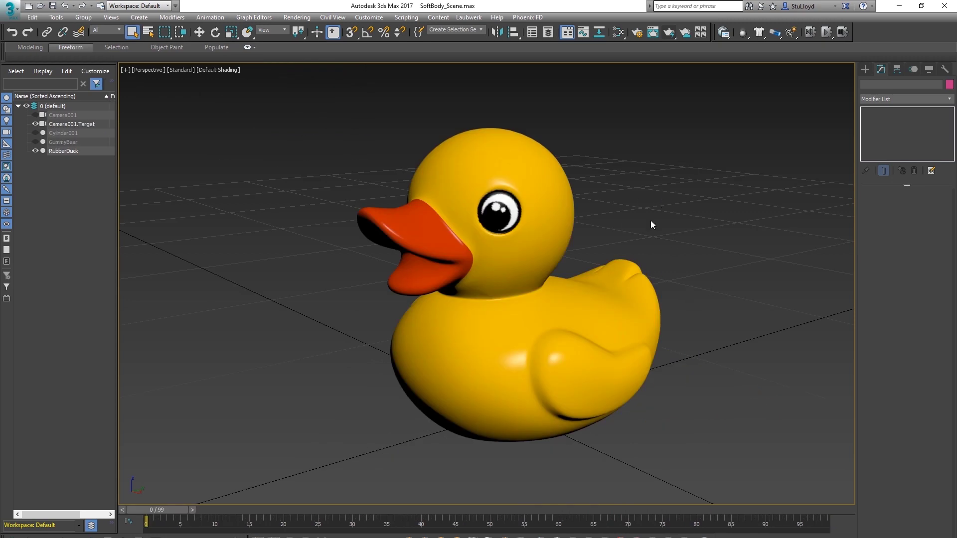
Show edged faces and examine the duck's base mesh with its TurboSmooth modifier temporarily turned off.
{"action": "key", "text": "F4"}
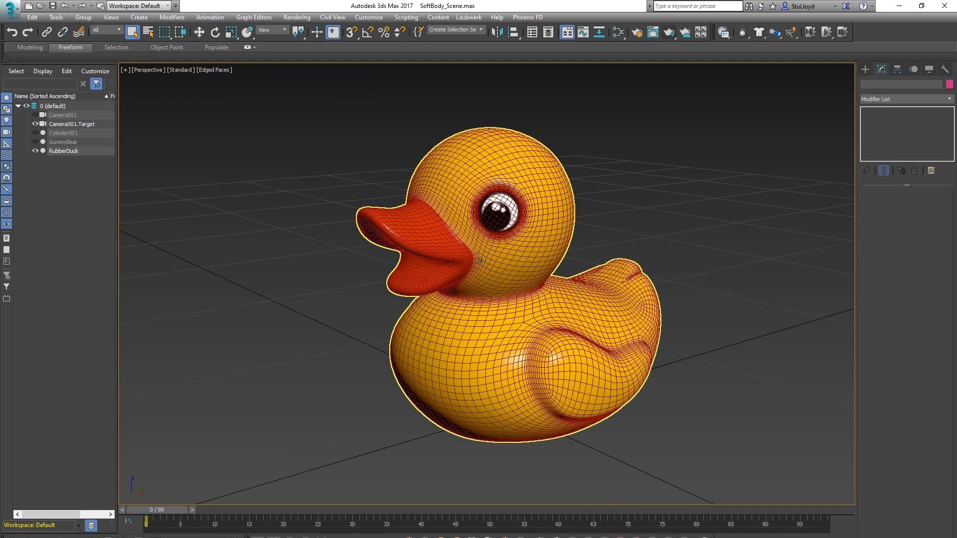
{"action": "left_click", "coordinate": [527, 150]}
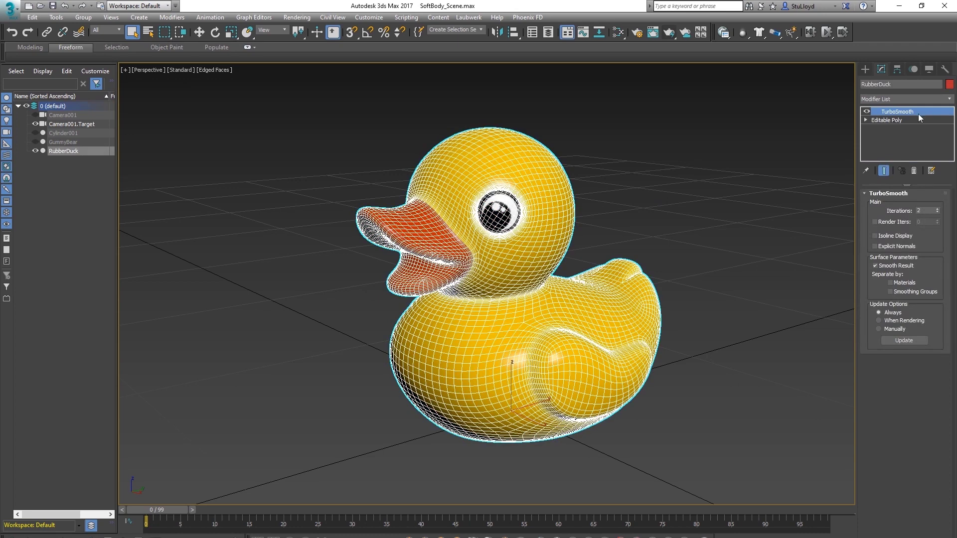
{"action": "left_click", "coordinate": [867, 112]}
{"action": "middle_click_drag", "start_coordinate": [579, 326], "coordinate": [628, 310], "text": "alt"}
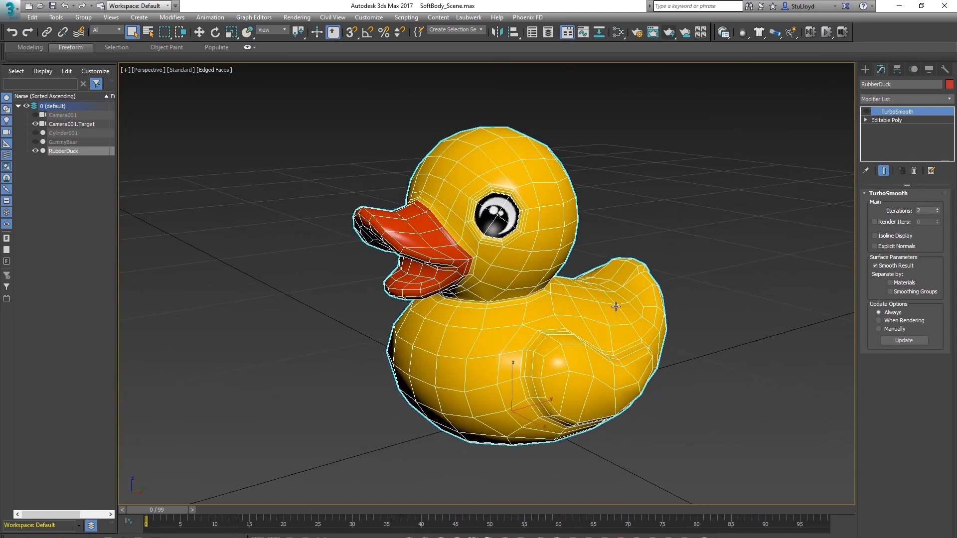
{"action": "scroll", "coordinate": [616, 306], "scroll_direction": "up", "scroll_amount": 7}
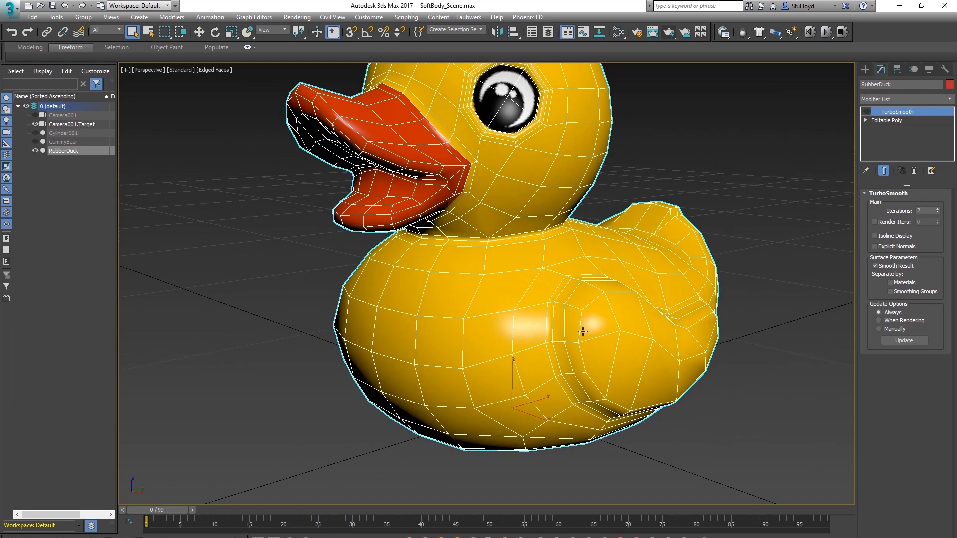
{"action": "scroll", "coordinate": [582, 331], "scroll_direction": "up", "scroll_amount": 4}
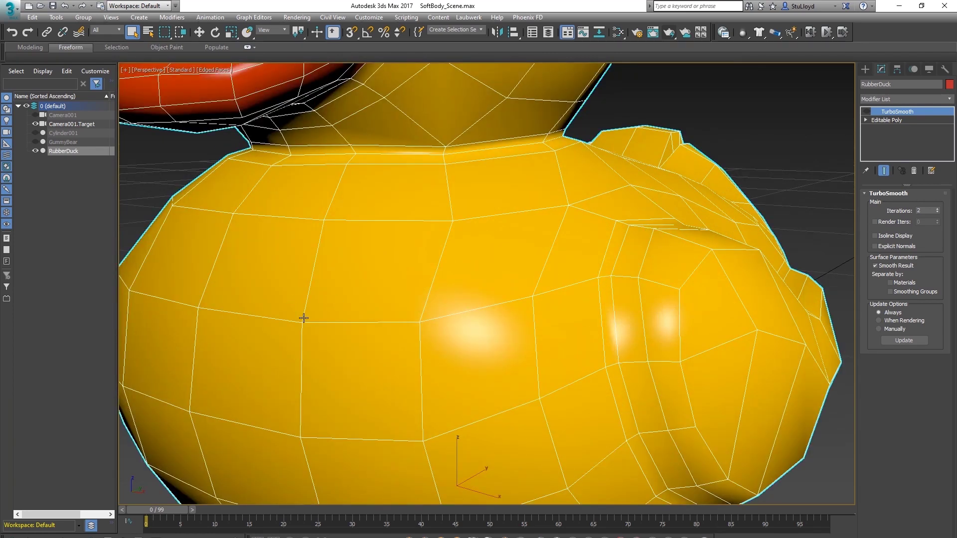
{"action": "key", "text": "z"}
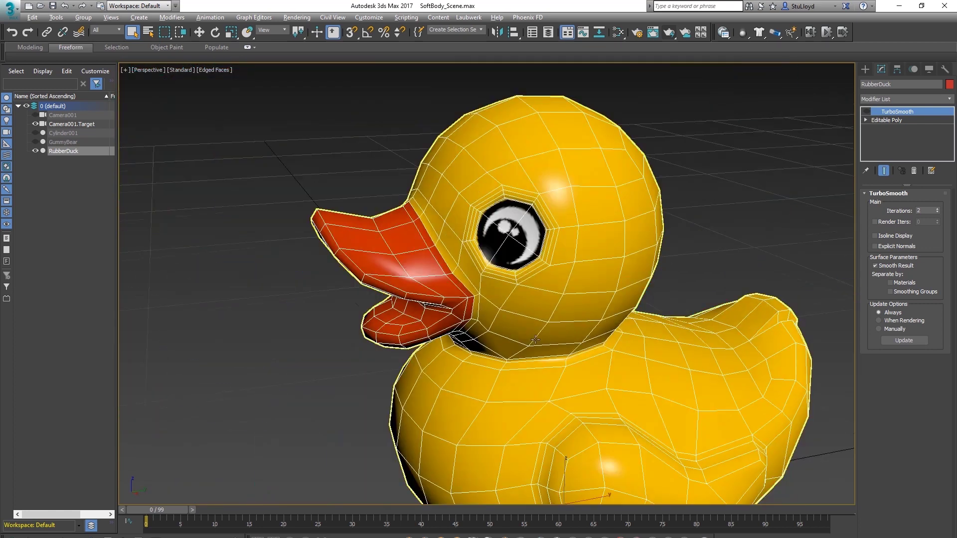
{"action": "left_click", "coordinate": [865, 112]}
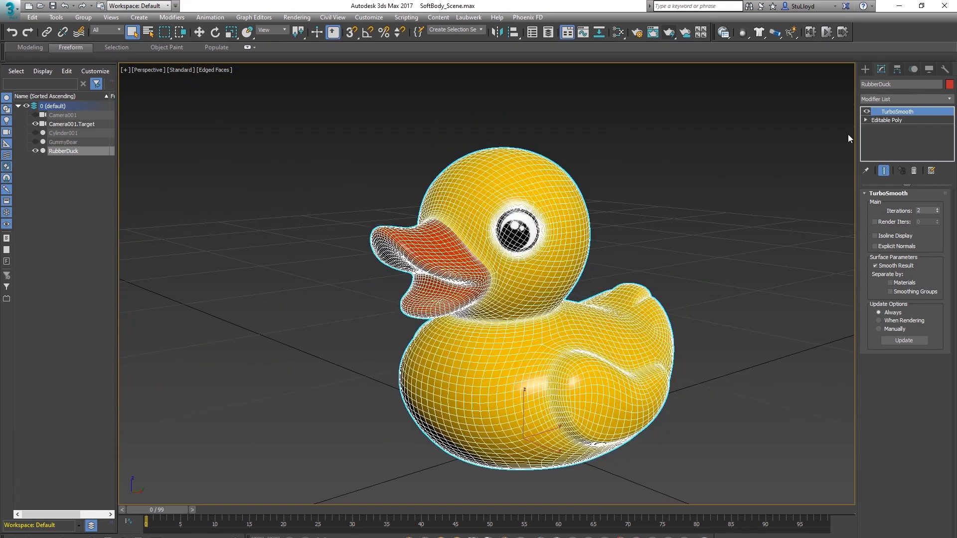
Examine the smoothed duck's wireframe density from several angles, then hide the edged faces.
{"action": "left_click", "coordinate": [614, 233]}
{"action": "middle_click_drag", "start_coordinate": [536, 352], "coordinate": [557, 228], "text": "alt"}
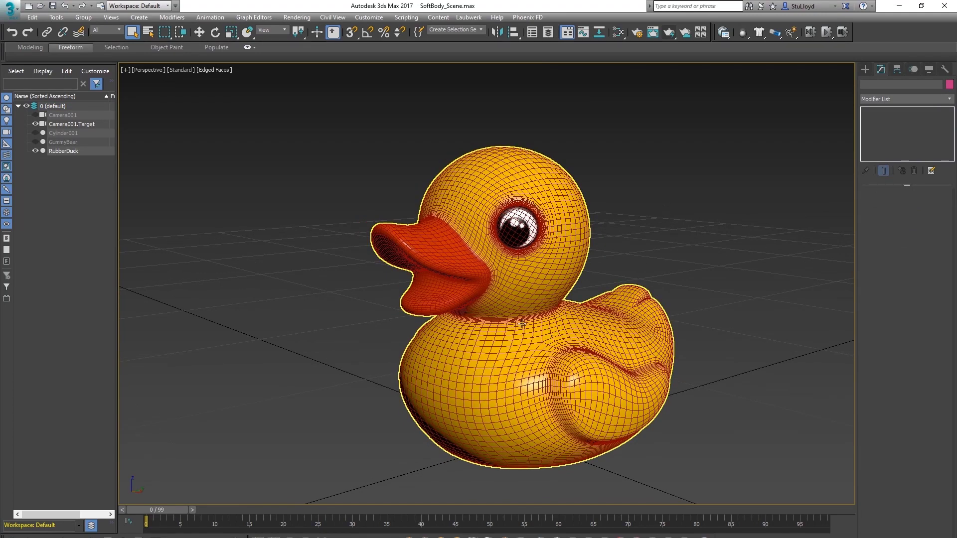
{"action": "middle_click_drag", "start_coordinate": [522, 323], "coordinate": [533, 255], "text": "alt"}
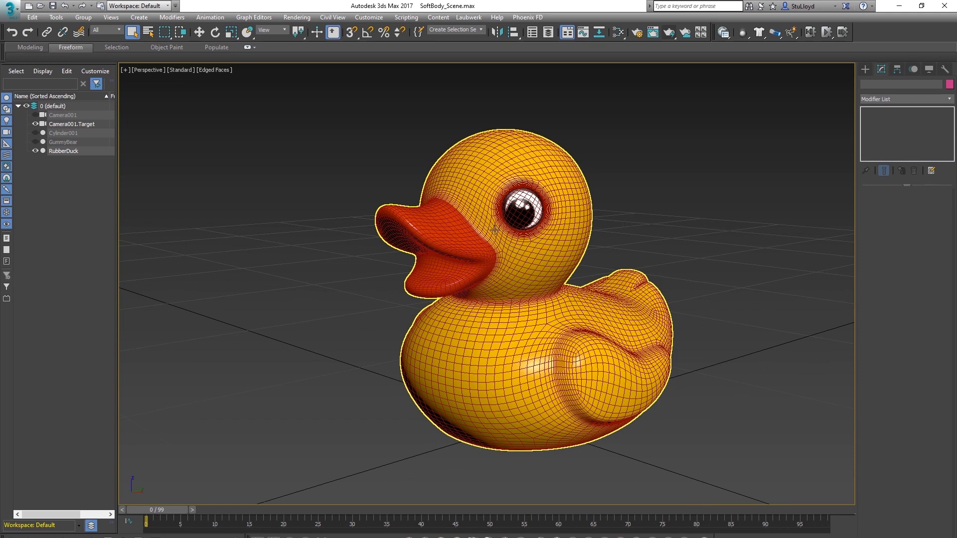
{"action": "mouse_move", "coordinate": [562, 276]}
{"action": "middle_mouse_down", "text": "alt"}
{"action": "mouse_move", "coordinate": [536, 287]}
{"action": "mouse_move", "coordinate": [544, 290]}
{"action": "middle_mouse_up", "text": "alt"}
{"action": "key", "text": "F4"}
Select the duck and add an Edit Poly modifier above its TurboSmooth.
{"action": "left_click", "coordinate": [471, 168]}
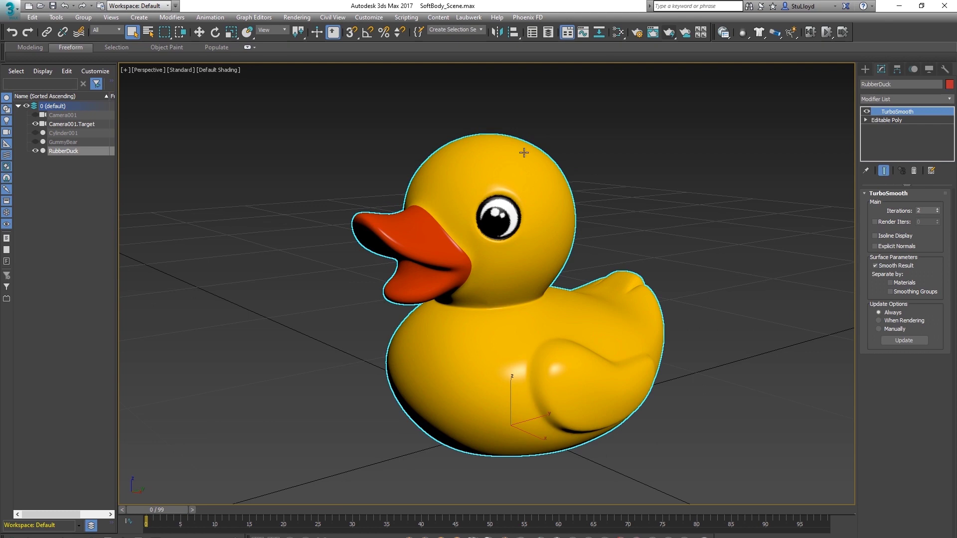
{"action": "left_click", "coordinate": [31, 49]}
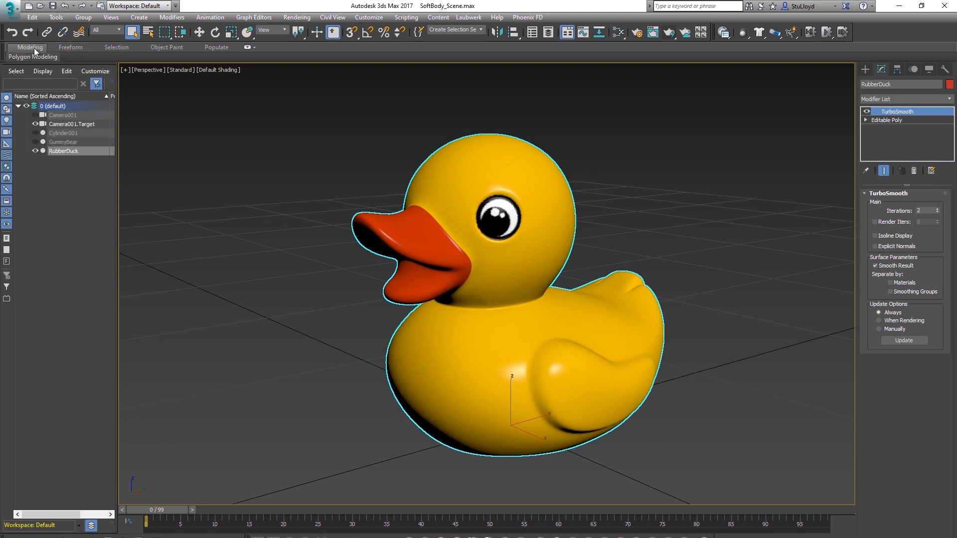
{"action": "middle_click_drag", "start_coordinate": [655, 145], "coordinate": [645, 146], "text": "alt"}
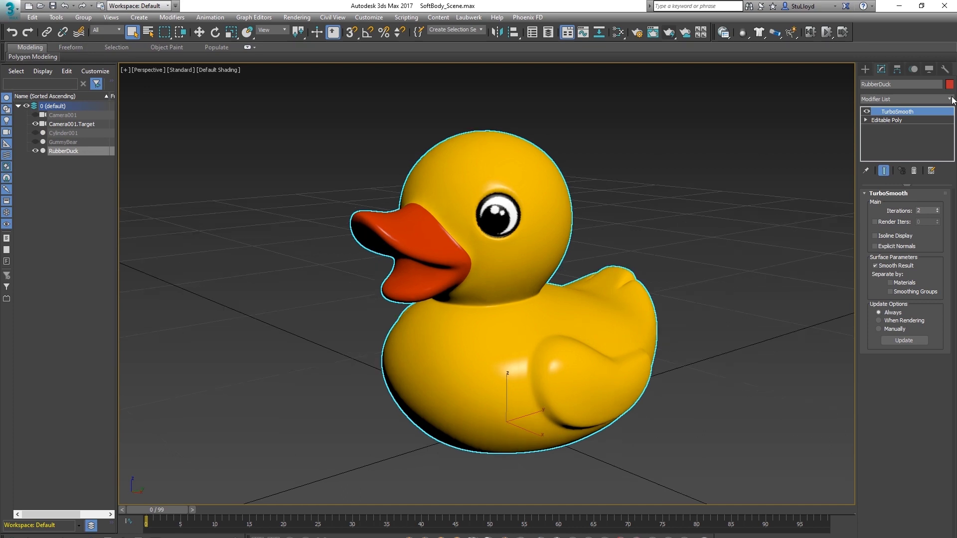
{"action": "left_click", "coordinate": [939, 99]}
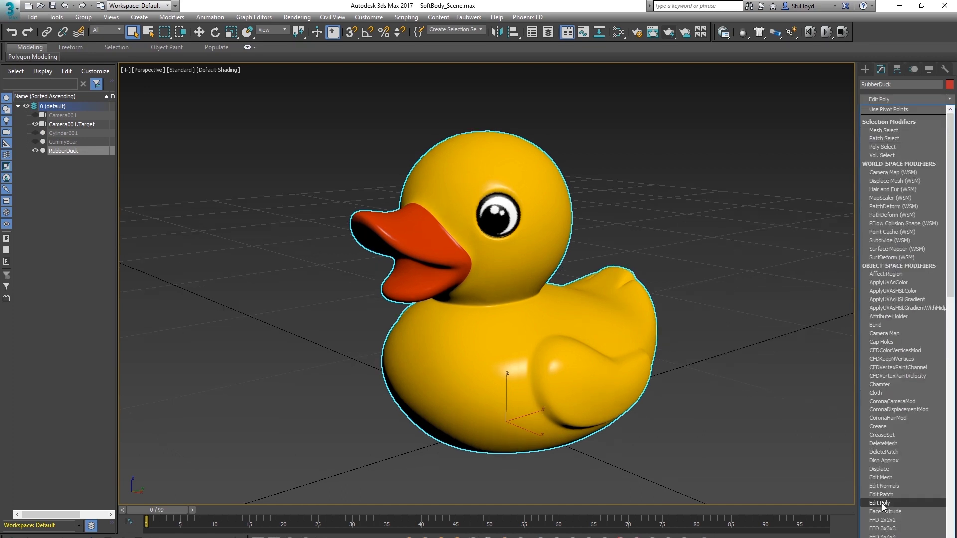
{"action": "left_click", "coordinate": [881, 503]}
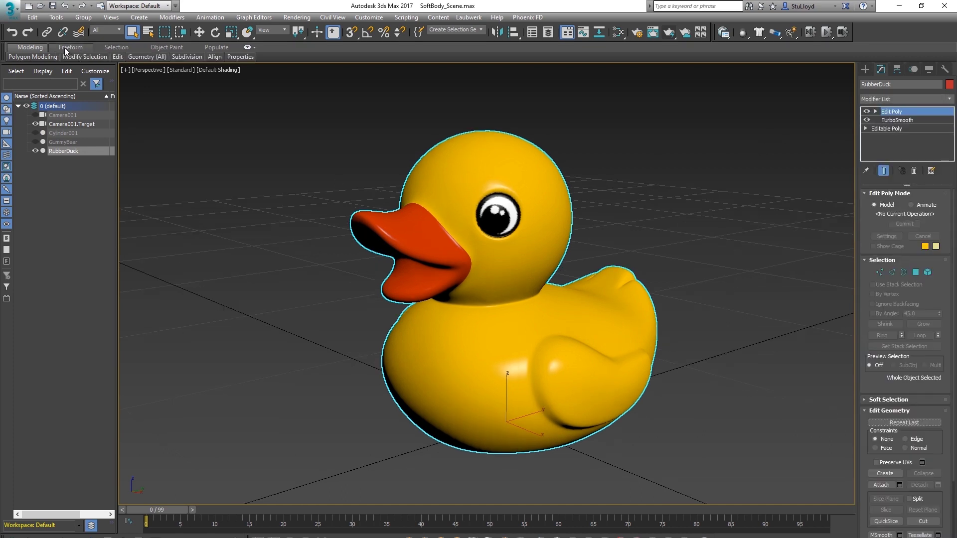
Set PolyDraw to draw on a surface and pick the duck as the target object.
{"action": "mouse_move", "coordinate": [22, 56]}
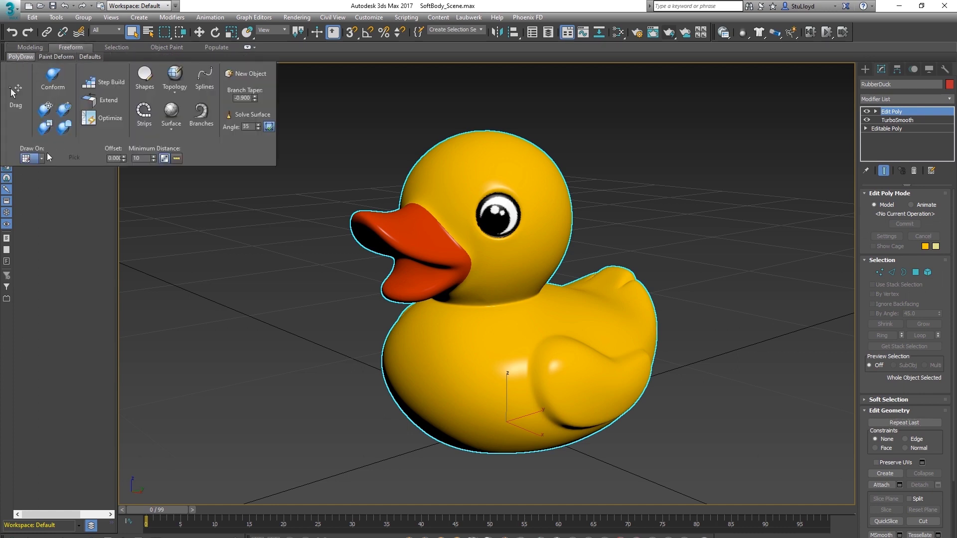
{"action": "left_click", "coordinate": [43, 181]}
{"action": "left_click", "coordinate": [86, 158]}
{"action": "left_click", "coordinate": [452, 179]}
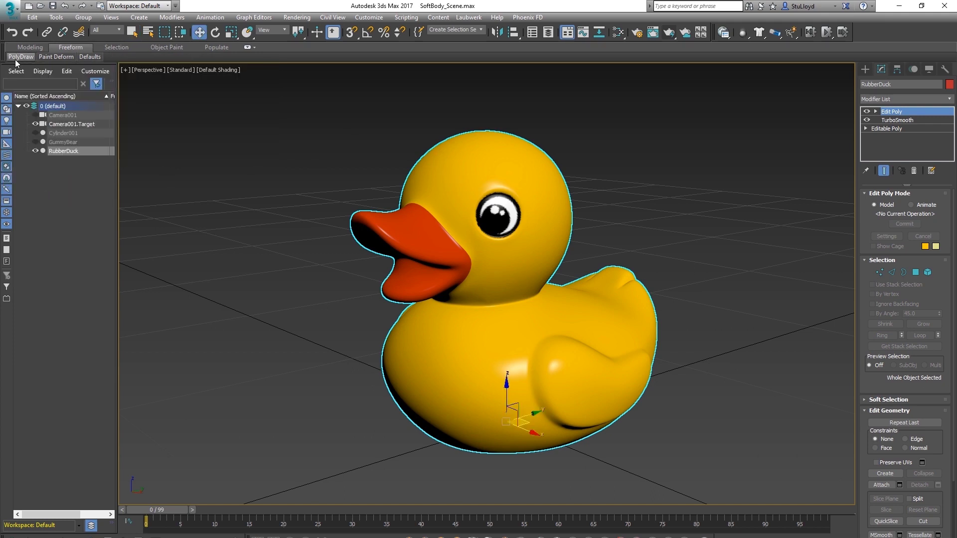
Turn off Quads for the PolyDraw Surface tool, create a new object, and set the minimum distance to 1.
{"action": "mouse_move", "coordinate": [17, 60]}
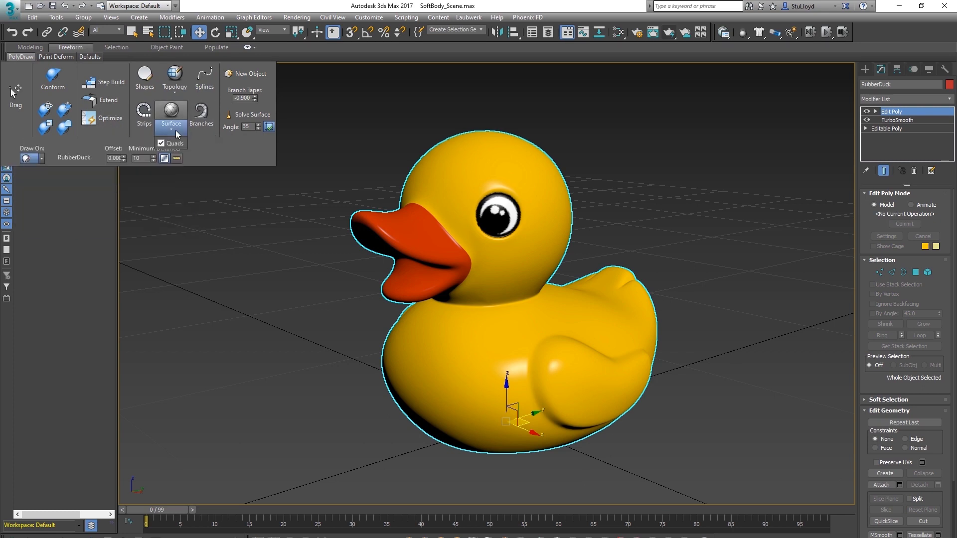
{"action": "left_click", "coordinate": [162, 143]}
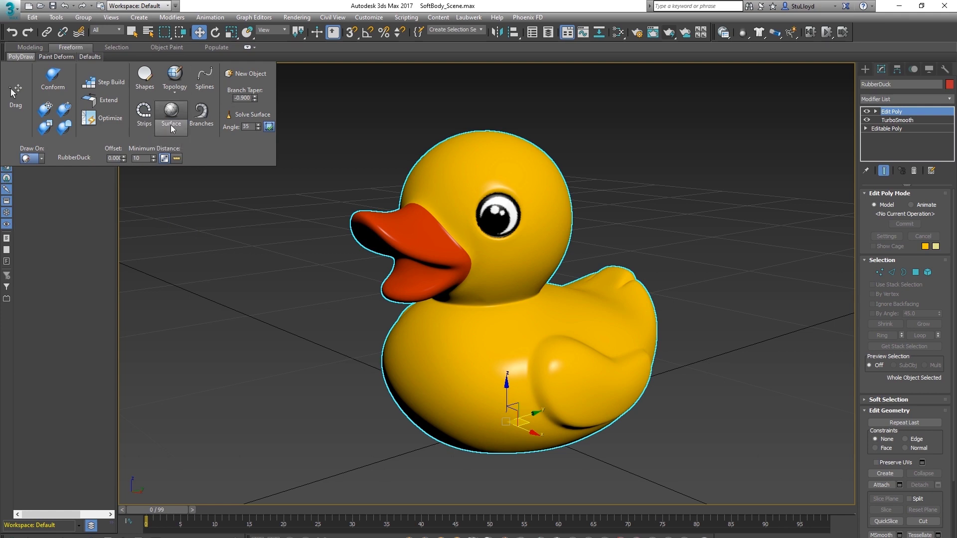
{"action": "left_click", "coordinate": [250, 74]}
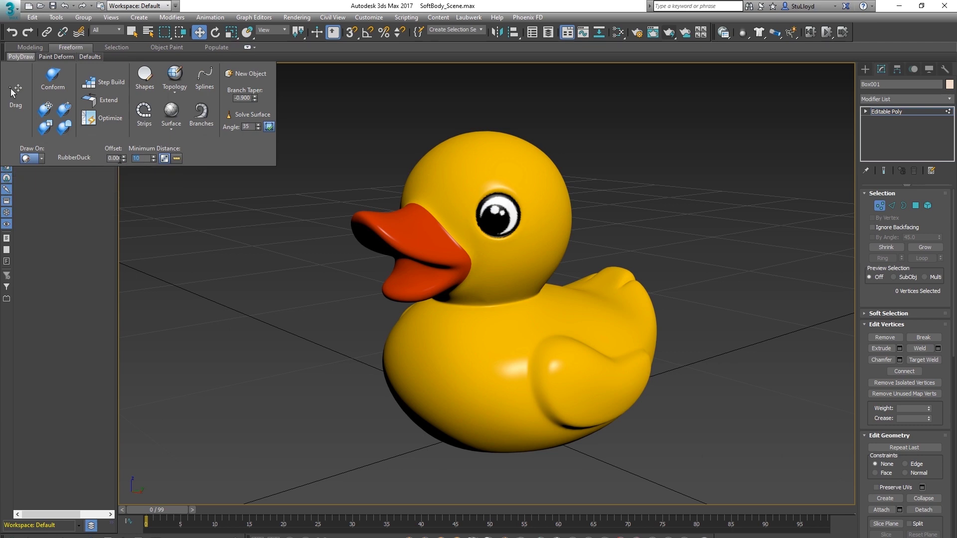
{"action": "type", "text": "1"}
{"action": "key", "text": "Return"}
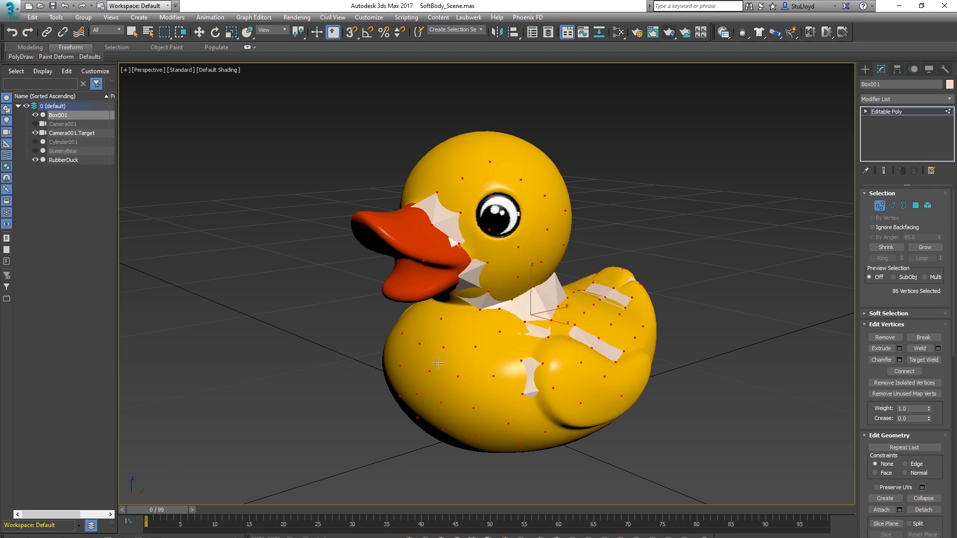
Hide RubberDuck and look over the open rear of the partly painted Box001 mesh.
{"action": "left_click", "coordinate": [35, 160]}
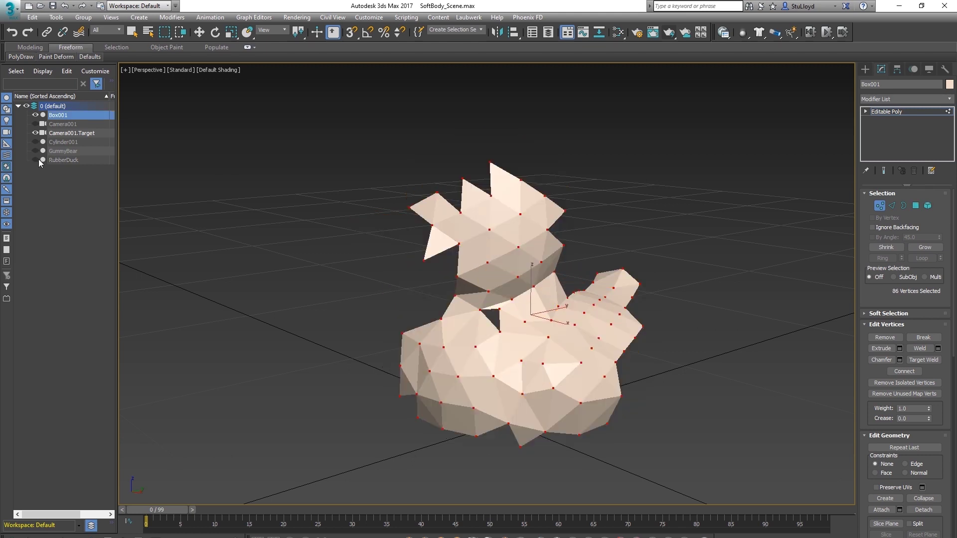
{"action": "scroll", "coordinate": [487, 321], "scroll_direction": "up", "scroll_amount": 5}
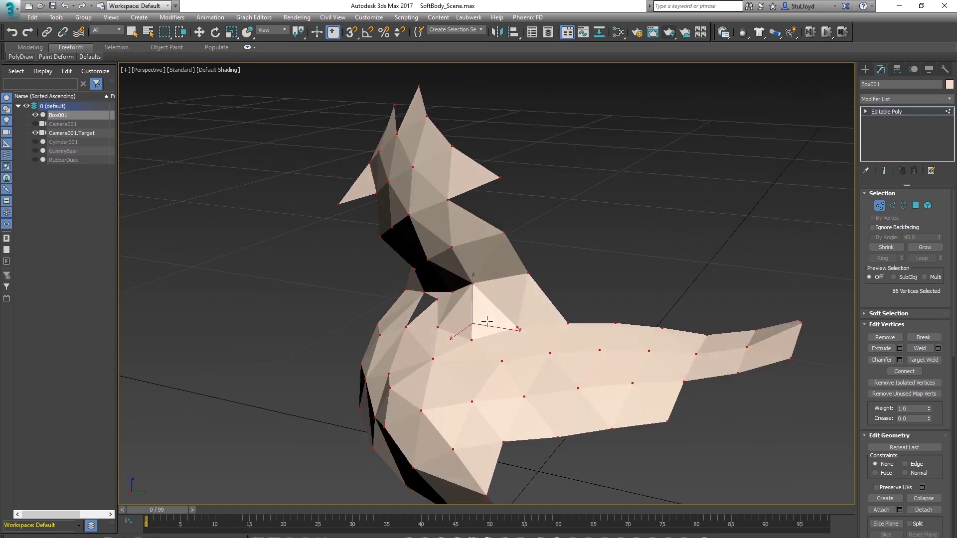
{"action": "scroll", "coordinate": [487, 321], "scroll_direction": "down", "scroll_amount": 4}
{"action": "middle_click_drag", "start_coordinate": [494, 276], "coordinate": [492, 251], "text": "alt"}
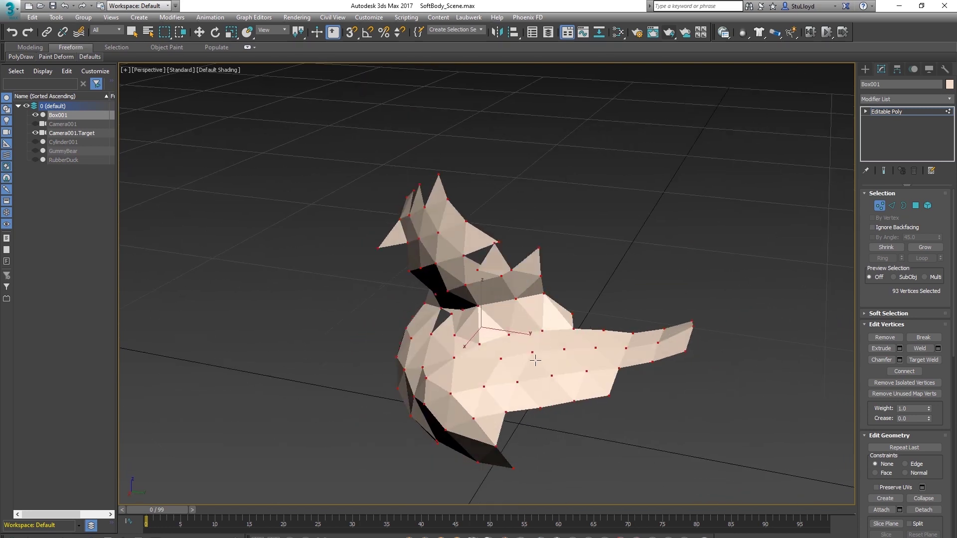
Try painting surface triangles over the back of the duck's head and body, then undo the strokes.
{"action": "left_click_drag", "start_coordinate": [454, 241], "coordinate": [419, 198]}
{"action": "mouse_move", "coordinate": [450, 342]}
{"action": "left_mouse_down"}
{"action": "mouse_move", "coordinate": [618, 424]}
{"action": "mouse_move", "coordinate": [553, 279]}
{"action": "left_mouse_up"}
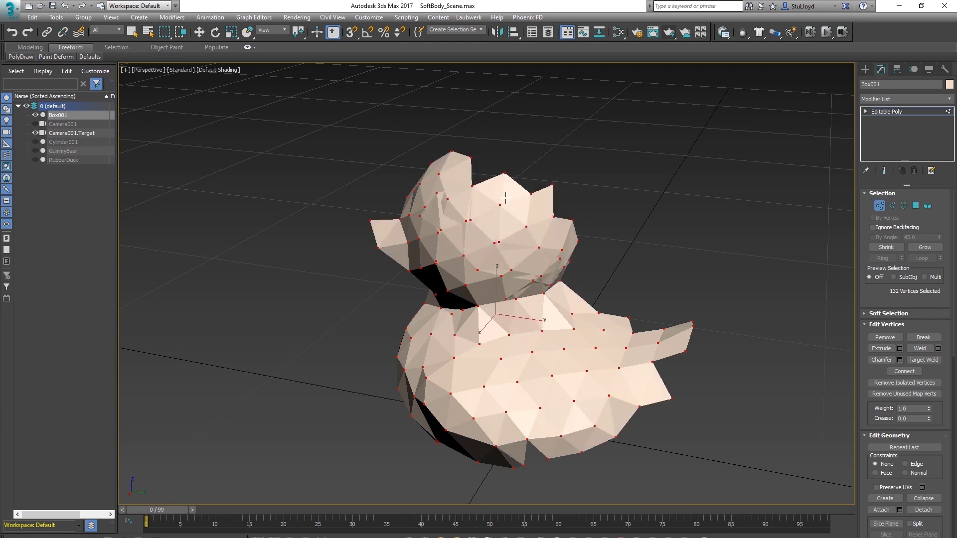
{"action": "scroll", "coordinate": [494, 291], "scroll_direction": "up", "scroll_amount": 5}
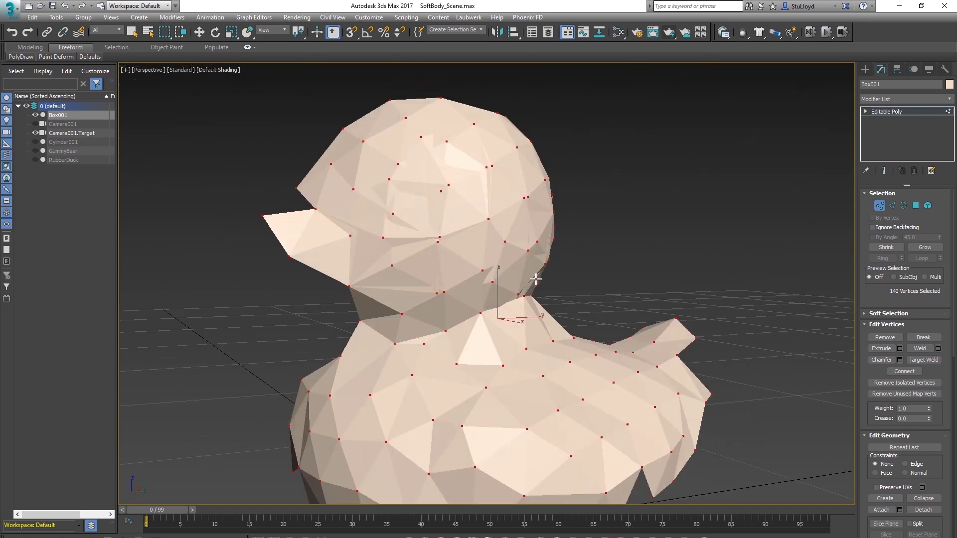
{"action": "key", "text": "ctrl+z"}
Paint surface triangles across the back and top of the duck's head and along its neck.
{"action": "scroll", "coordinate": [512, 255], "scroll_direction": "down", "scroll_amount": 3}
{"action": "middle_click_drag", "start_coordinate": [512, 254], "coordinate": [486, 242], "text": "alt"}
{"action": "scroll", "coordinate": [519, 263], "scroll_direction": "up", "scroll_amount": 3}
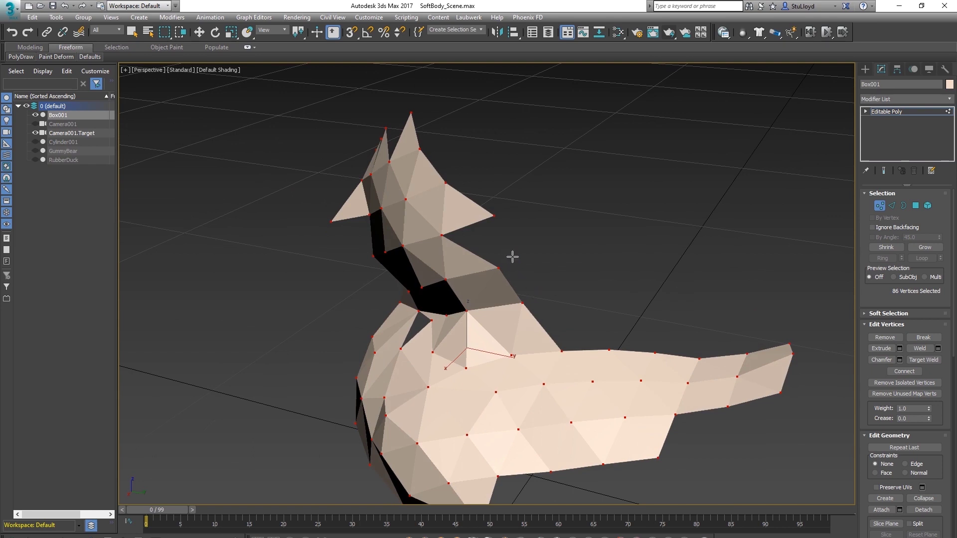
{"action": "left_click_drag", "start_coordinate": [479, 238], "coordinate": [607, 323]}
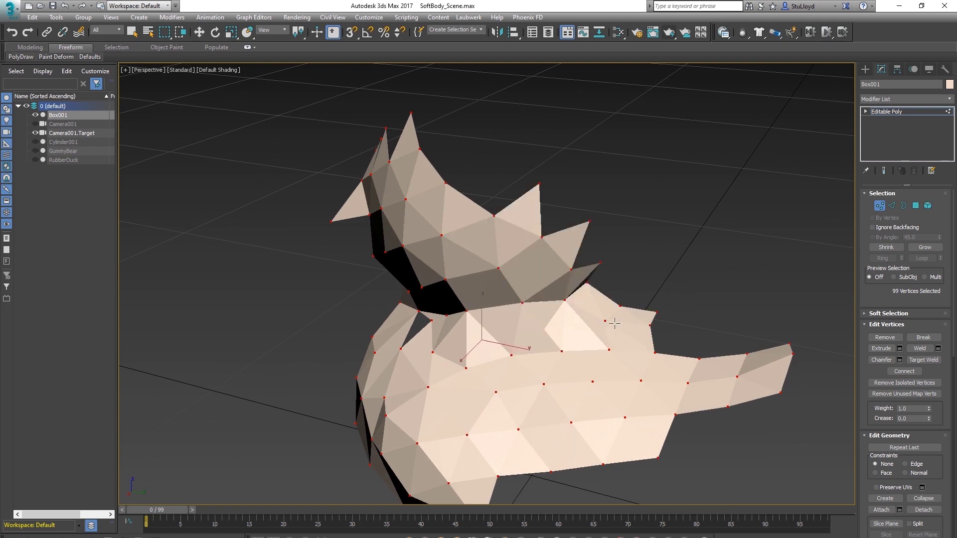
{"action": "middle_click_drag", "start_coordinate": [595, 278], "coordinate": [534, 256], "text": "alt"}
{"action": "mouse_move", "coordinate": [534, 256]}
{"action": "left_mouse_down"}
{"action": "mouse_move", "coordinate": [509, 220]}
{"action": "mouse_move", "coordinate": [526, 190]}
{"action": "left_mouse_up"}
{"action": "middle_click_drag", "start_coordinate": [460, 219], "coordinate": [494, 225], "text": "alt"}
{"action": "mouse_move", "coordinate": [422, 235]}
{"action": "left_mouse_down"}
{"action": "mouse_move", "coordinate": [381, 217]}
{"action": "mouse_move", "coordinate": [478, 174]}
{"action": "left_mouse_up"}
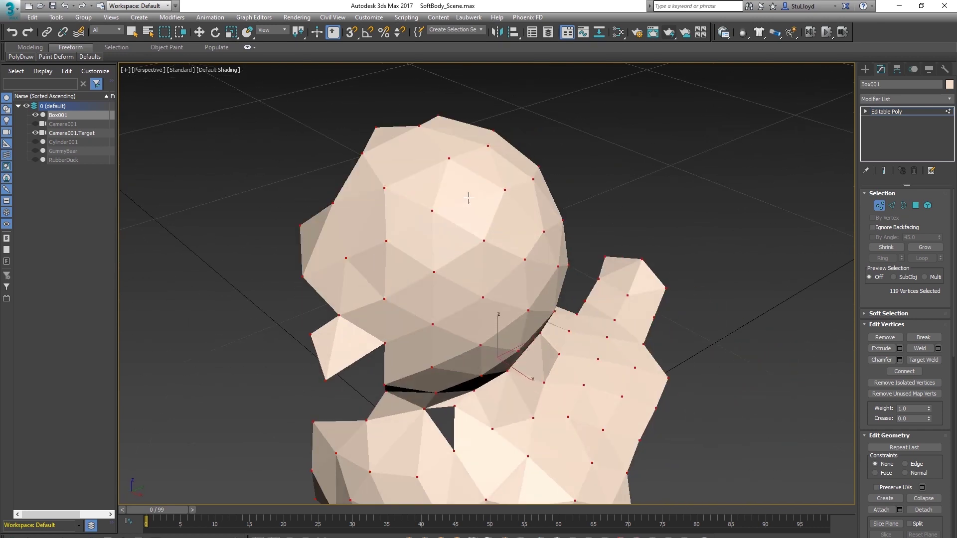
Show RubberDuck as a guide and extend the triangulated surface over the unpainted far side of the head and back.
{"action": "middle_click_drag", "start_coordinate": [518, 296], "coordinate": [461, 284], "text": "alt"}
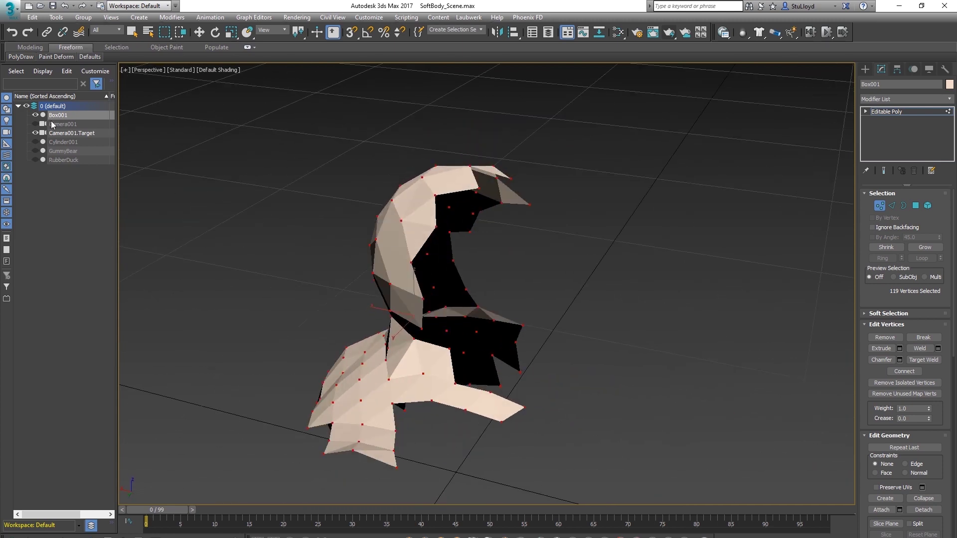
{"action": "left_click", "coordinate": [35, 160]}
{"action": "middle_click_drag", "start_coordinate": [374, 315], "coordinate": [423, 292], "text": "alt"}
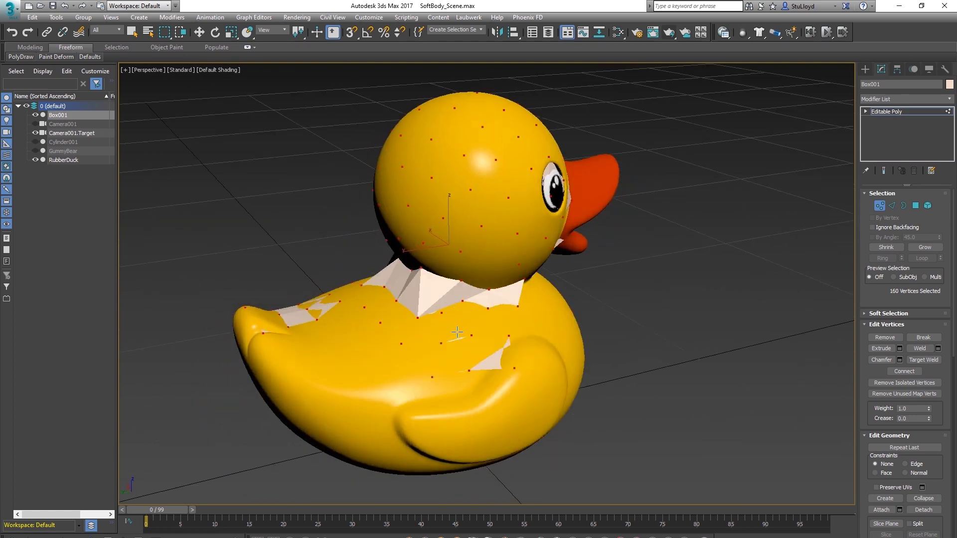
Hide RubberDuck and fill the remaining gaps on the body's underside, far side and beak with surface triangles.
{"action": "left_click", "coordinate": [35, 159]}
{"action": "middle_click_drag", "start_coordinate": [346, 325], "coordinate": [464, 216], "text": "alt"}
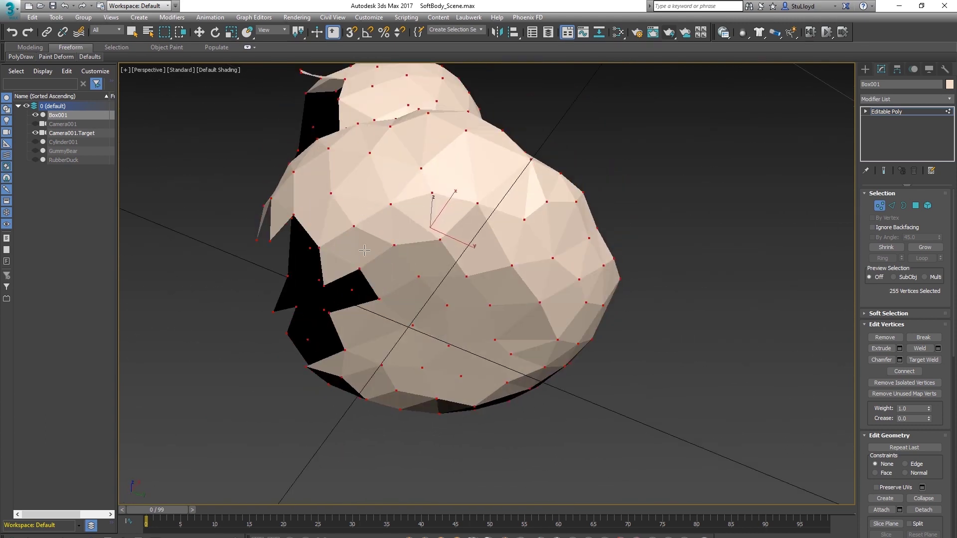
{"action": "middle_click_drag", "start_coordinate": [358, 219], "coordinate": [381, 258], "text": "alt"}
{"action": "middle_click_drag", "start_coordinate": [276, 261], "coordinate": [401, 271], "text": "alt"}
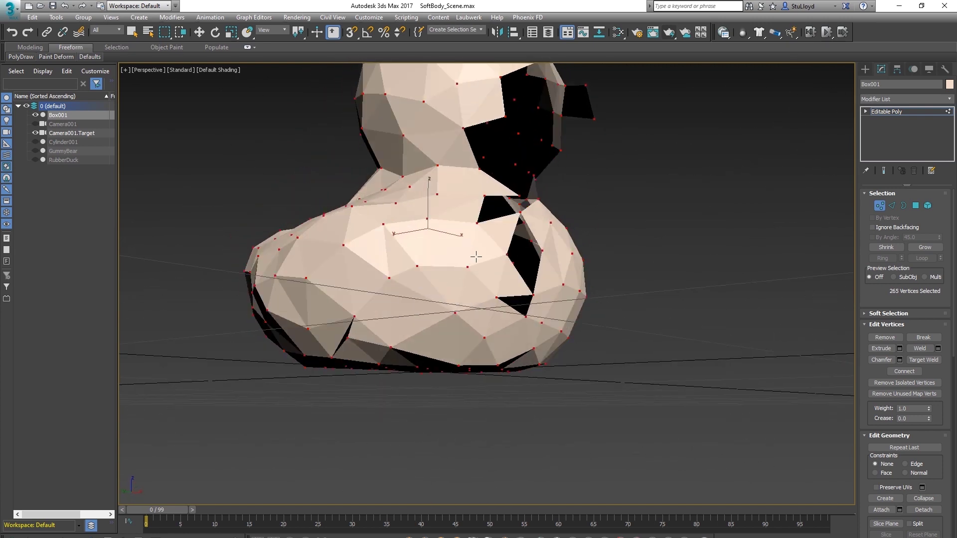
{"action": "middle_click_drag", "start_coordinate": [273, 330], "coordinate": [386, 295], "text": "alt"}
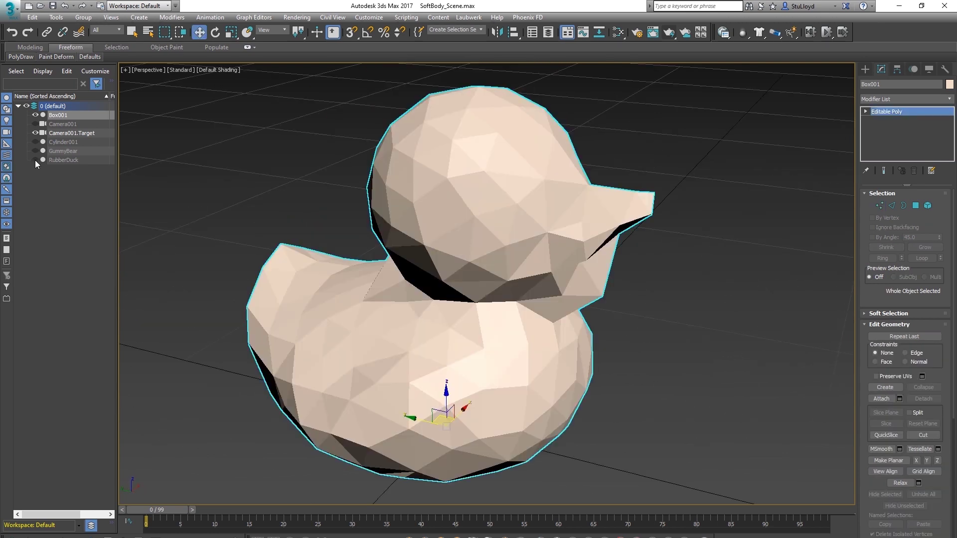
Show RubberDuck again and make it see-through to compare it with the low-poly mesh.
{"action": "left_click", "coordinate": [35, 160]}
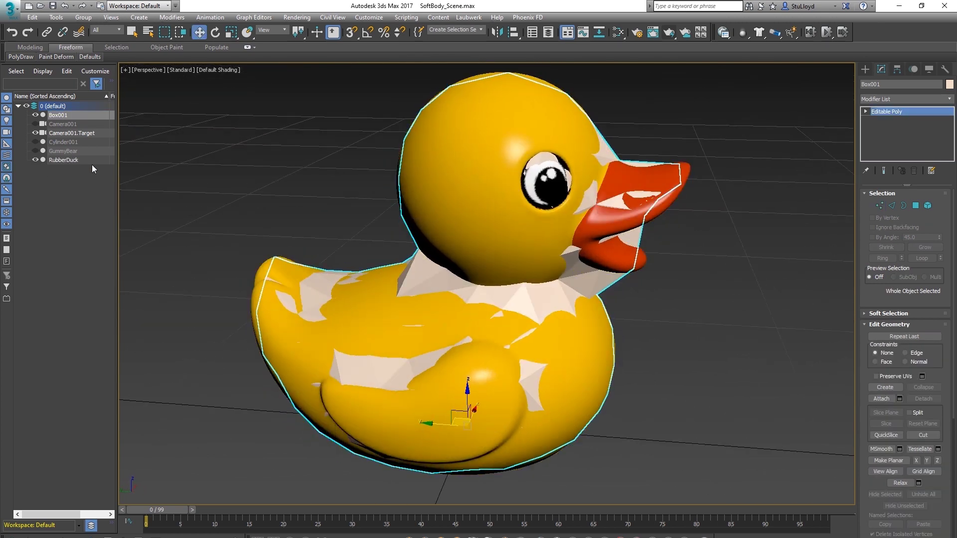
{"action": "left_click", "coordinate": [64, 160]}
{"action": "key", "text": "alt+x"}
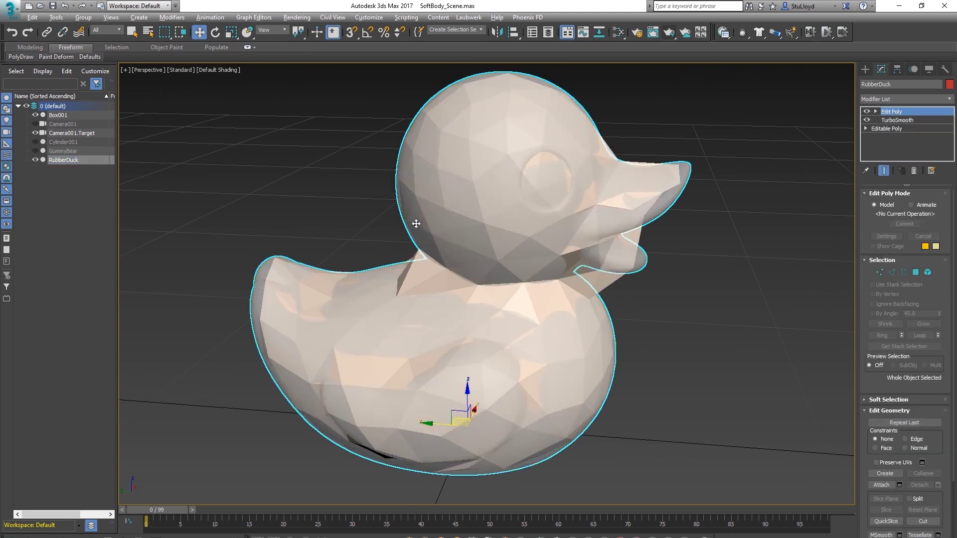
Select Box001 and examine from both sides how closely it fits the duck's beak, mouth and neck.
{"action": "middle_click_drag", "start_coordinate": [514, 286], "coordinate": [585, 264], "text": "alt"}
{"action": "left_click", "coordinate": [625, 280]}
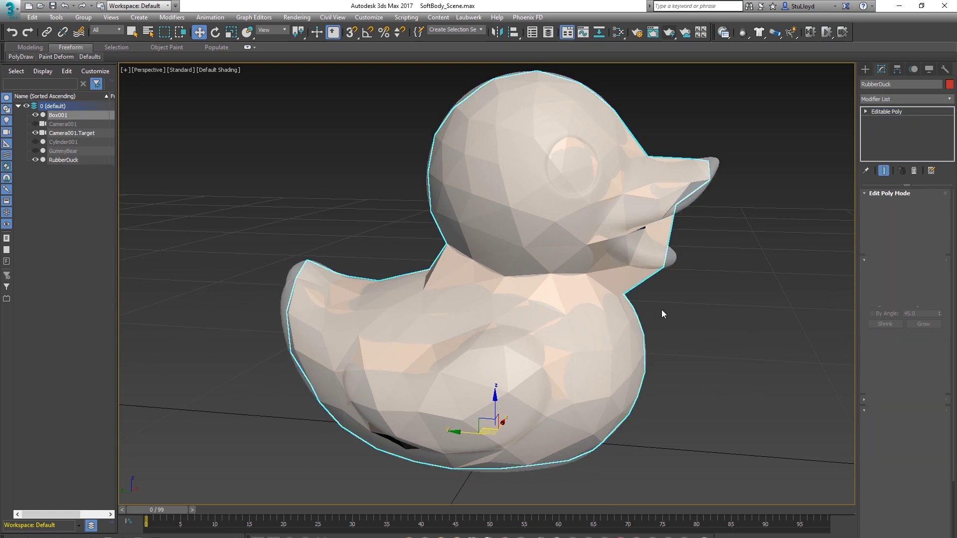
{"action": "scroll", "coordinate": [632, 277], "scroll_direction": "up", "scroll_amount": 3}
{"action": "scroll", "coordinate": [632, 277], "scroll_direction": "down", "scroll_amount": 4}
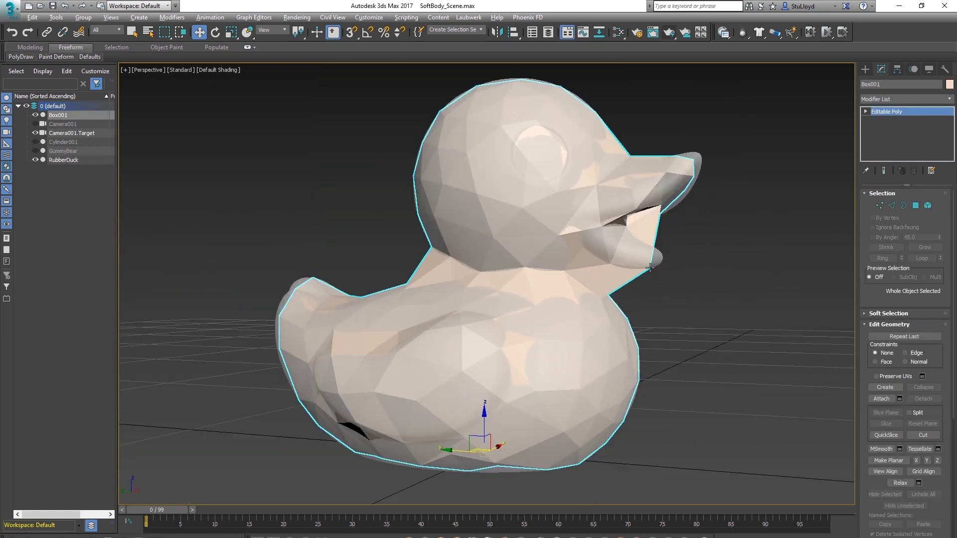
{"action": "middle_click_drag", "start_coordinate": [649, 267], "coordinate": [464, 282], "text": "alt"}
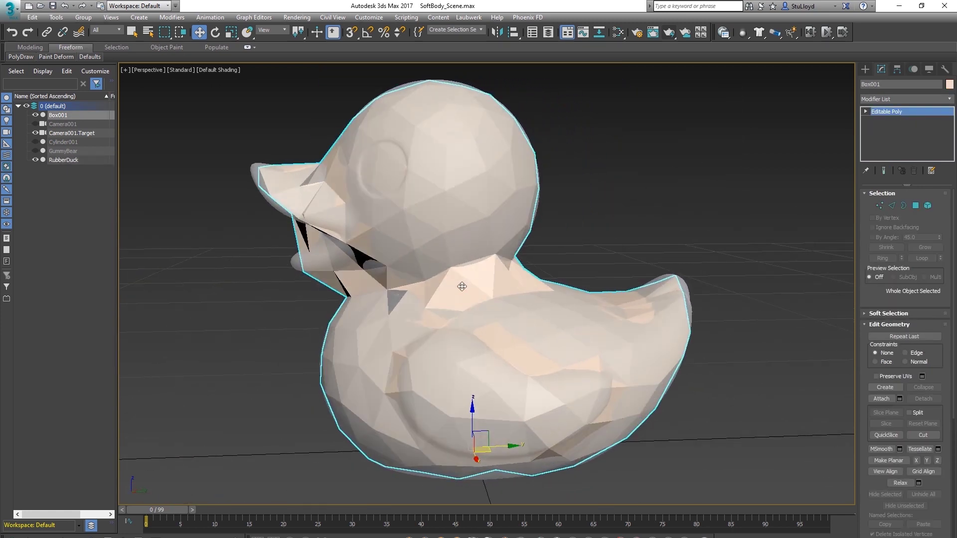
{"action": "scroll", "coordinate": [449, 289], "scroll_direction": "up", "scroll_amount": 4}
{"action": "scroll", "coordinate": [449, 290], "scroll_direction": "down", "scroll_amount": 4}
{"action": "middle_click_drag", "start_coordinate": [371, 269], "coordinate": [594, 269], "text": "alt"}
{"action": "scroll", "coordinate": [487, 252], "scroll_direction": "up", "scroll_amount": 4}
{"action": "scroll", "coordinate": [594, 269], "scroll_direction": "up", "scroll_amount": 2}
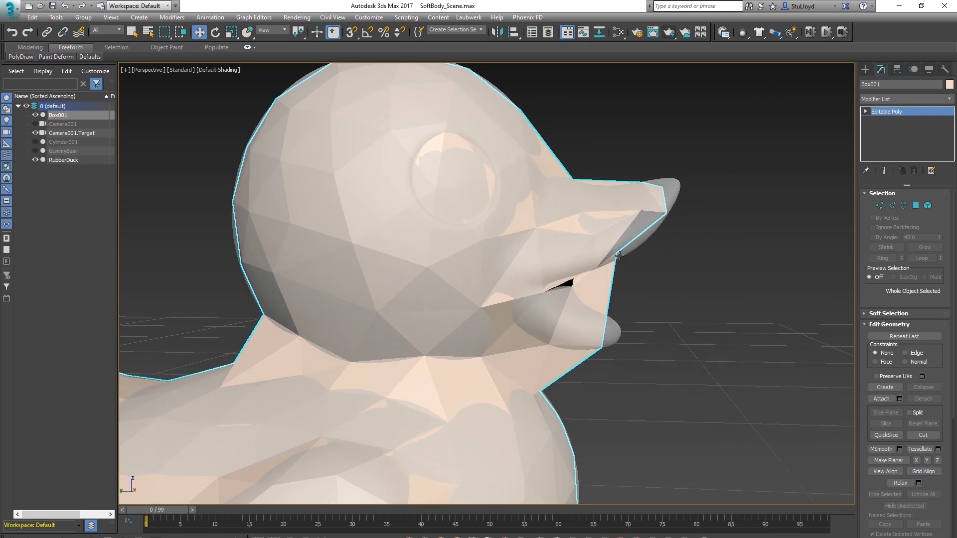
Try to fit the beak of Box001 to the duck by moving its beak-tip vertices outward.
{"action": "middle_click_drag", "start_coordinate": [658, 207], "coordinate": [653, 259], "text": "alt"}
{"action": "scroll", "coordinate": [638, 230], "scroll_direction": "up", "scroll_amount": 2}
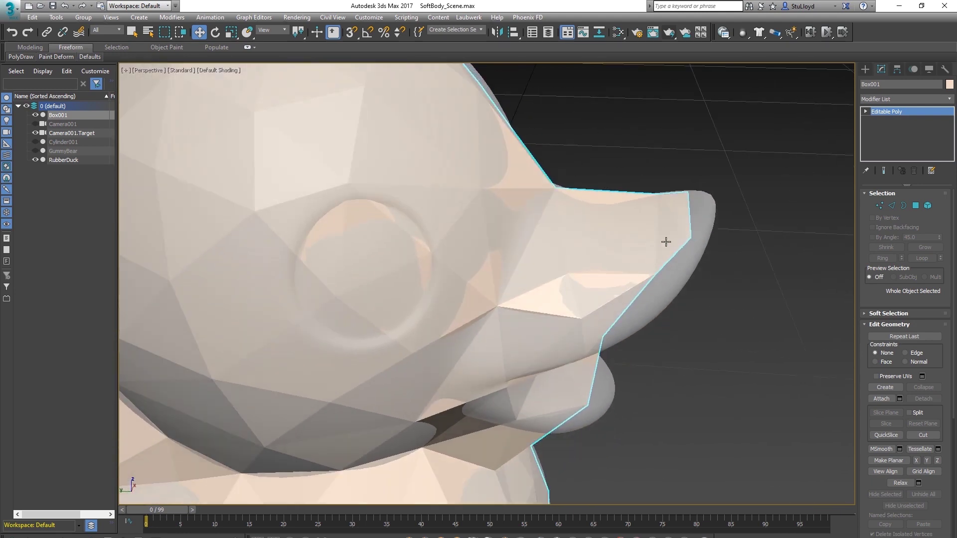
{"action": "left_click", "coordinate": [880, 205]}
{"action": "left_click_drag", "start_coordinate": [734, 173], "coordinate": [679, 267]}
{"action": "middle_click_drag", "start_coordinate": [679, 267], "coordinate": [681, 252], "text": "alt"}
{"action": "left_click_drag", "start_coordinate": [679, 204], "coordinate": [701, 171]}
{"action": "middle_click_drag", "start_coordinate": [725, 212], "coordinate": [656, 229], "text": "alt"}
{"action": "left_click", "coordinate": [696, 197]}
{"action": "left_click_drag", "start_coordinate": [724, 199], "coordinate": [706, 186]}
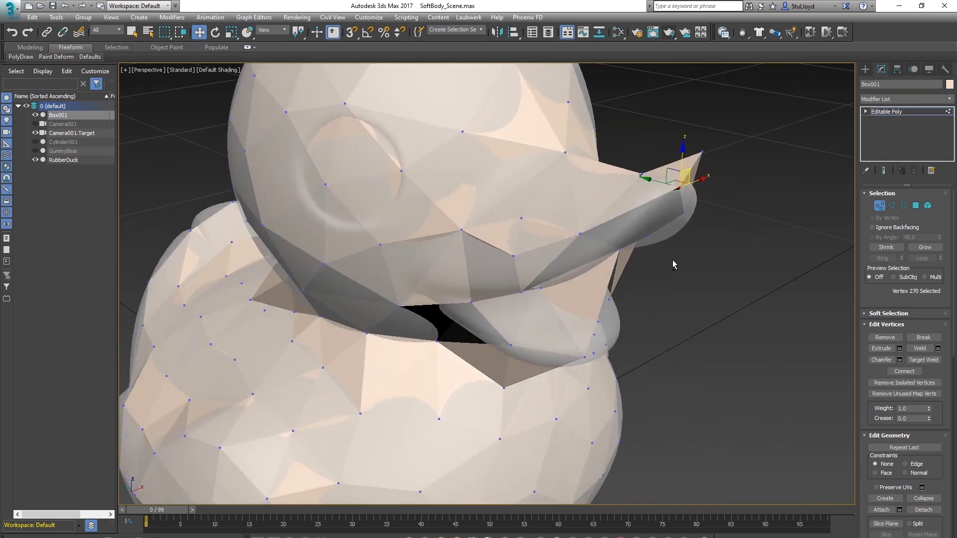
{"action": "scroll", "coordinate": [673, 265], "scroll_direction": "up", "scroll_amount": 2}
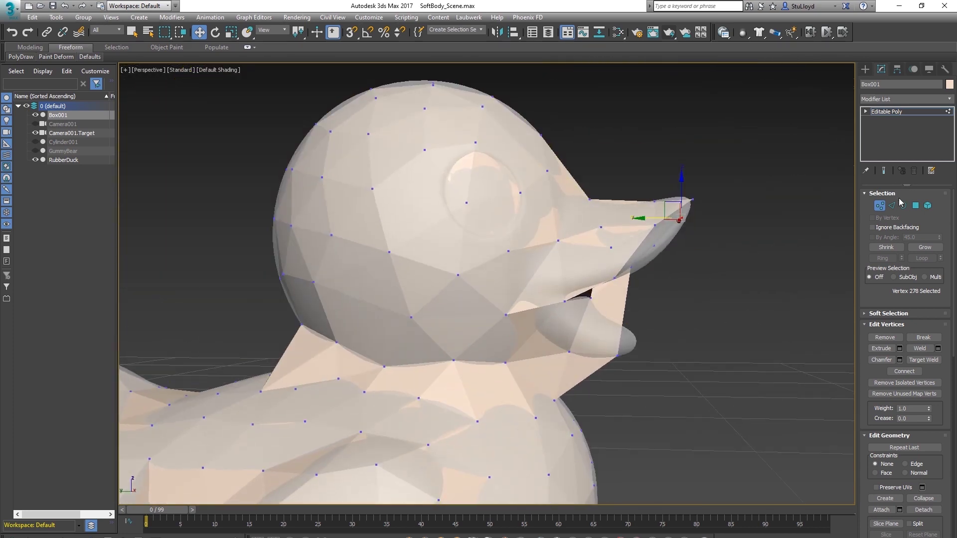
Delete the polygons of Box001 that cover the beak, the front of the face and the front of the neck.
{"action": "left_click", "coordinate": [915, 205]}
{"action": "left_click_drag", "start_coordinate": [737, 150], "coordinate": [654, 314]}
{"action": "left_click", "coordinate": [651, 334]}
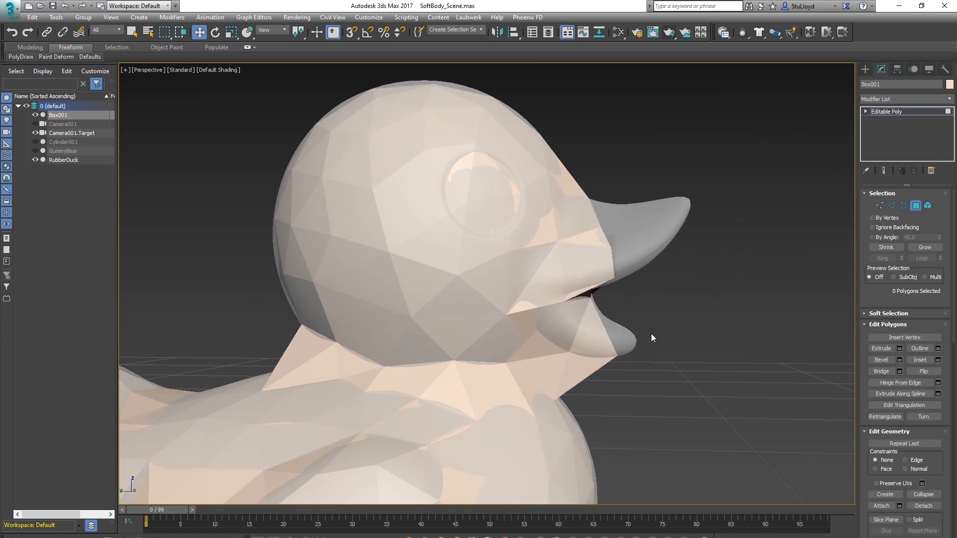
{"action": "left_click_drag", "start_coordinate": [585, 388], "coordinate": [584, 387]}
{"action": "key", "text": "Delete"}
{"action": "middle_click_drag", "start_coordinate": [592, 362], "coordinate": [448, 308], "text": "alt"}
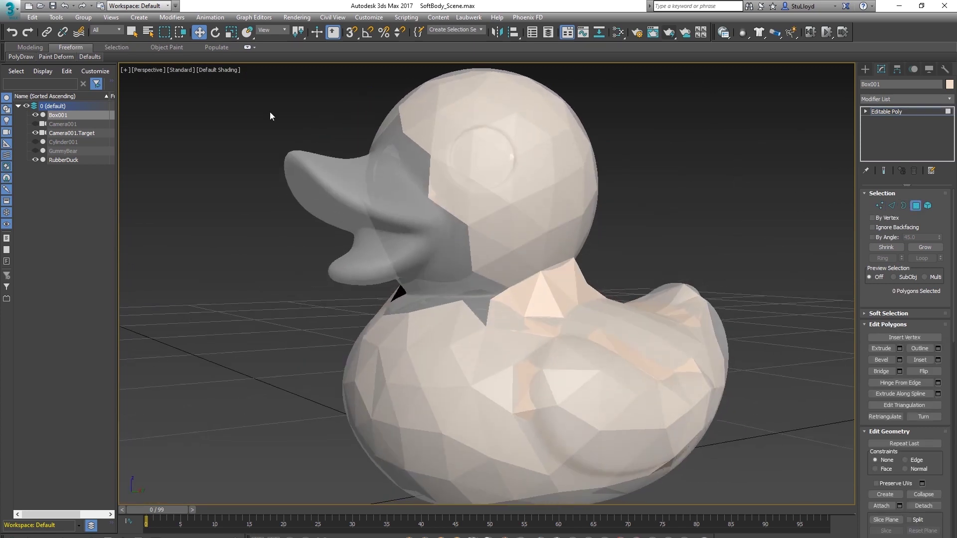
Repaint the open front of the neck, face and beak with PolyDraw Surface triangles.
{"action": "mouse_move", "coordinate": [20, 59]}
{"action": "left_click", "coordinate": [171, 113]}
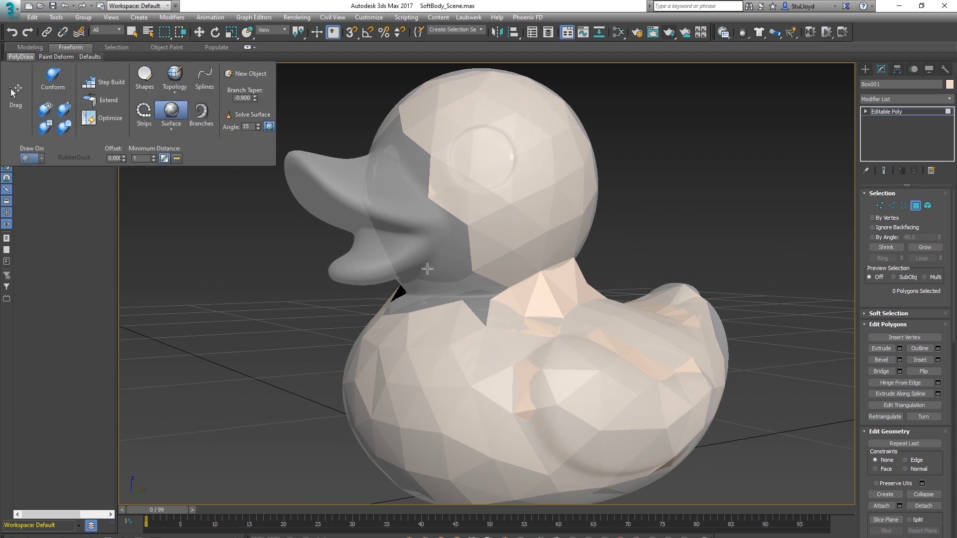
{"action": "scroll", "coordinate": [428, 273], "scroll_direction": "up", "scroll_amount": 4}
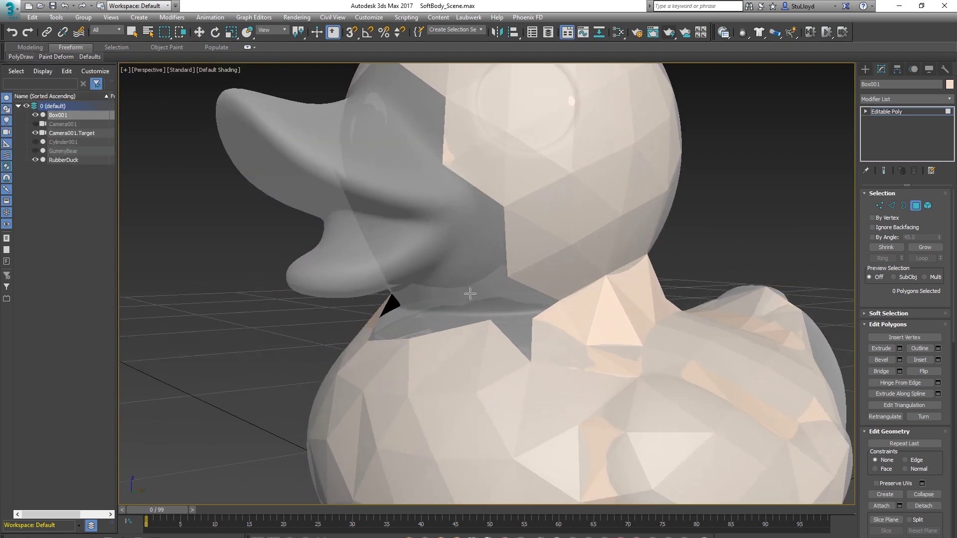
{"action": "left_click", "coordinate": [528, 303]}
{"action": "middle_click_drag", "start_coordinate": [494, 323], "coordinate": [491, 299], "text": "alt"}
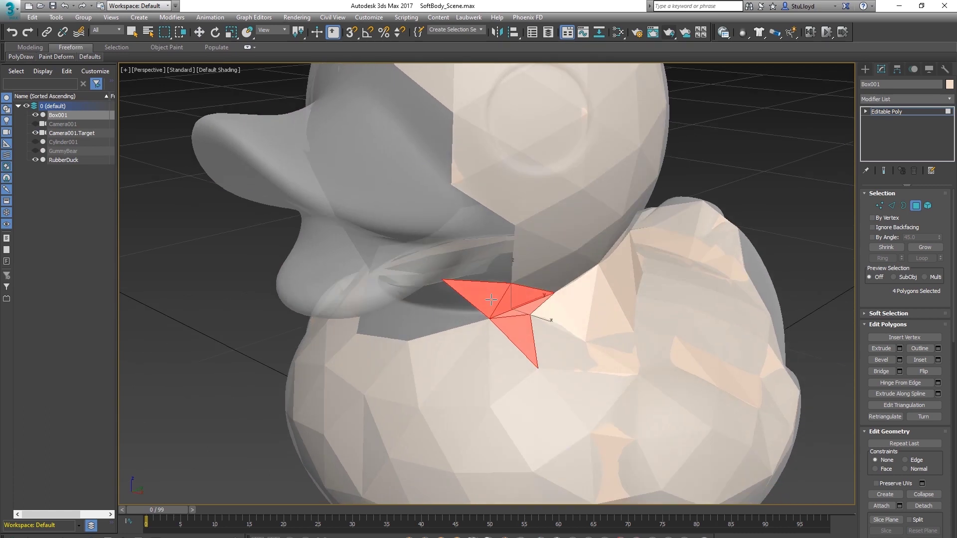
{"action": "left_click", "coordinate": [505, 276], "text": "ctrl"}
{"action": "middle_click_drag", "start_coordinate": [446, 228], "coordinate": [463, 195], "text": "alt"}
{"action": "left_click", "coordinate": [456, 171], "text": "ctrl"}
{"action": "middle_click_drag", "start_coordinate": [469, 236], "coordinate": [484, 348], "text": "alt"}
{"action": "left_click", "coordinate": [505, 332], "text": "ctrl"}
{"action": "left_click", "coordinate": [477, 352], "text": "ctrl"}
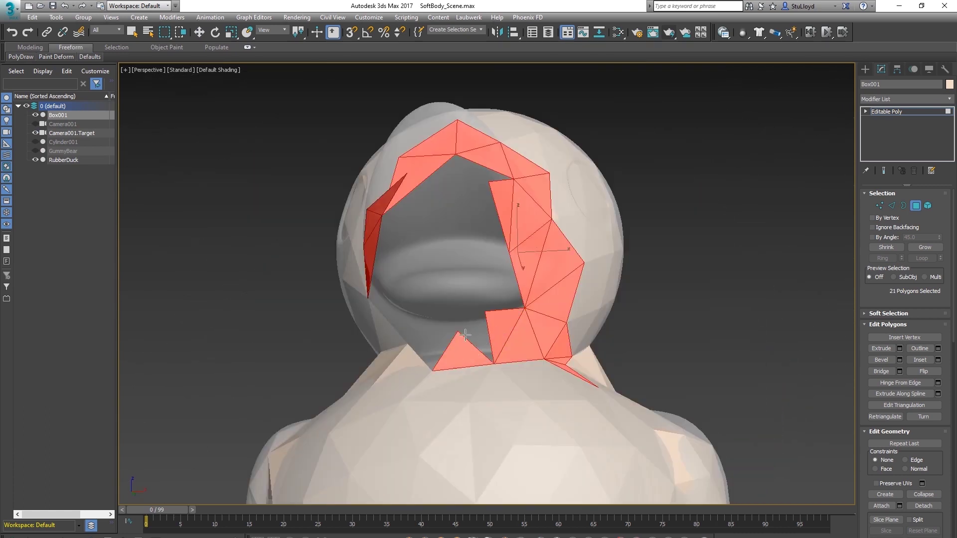
{"action": "scroll", "coordinate": [468, 327], "scroll_direction": "down", "scroll_amount": 3}
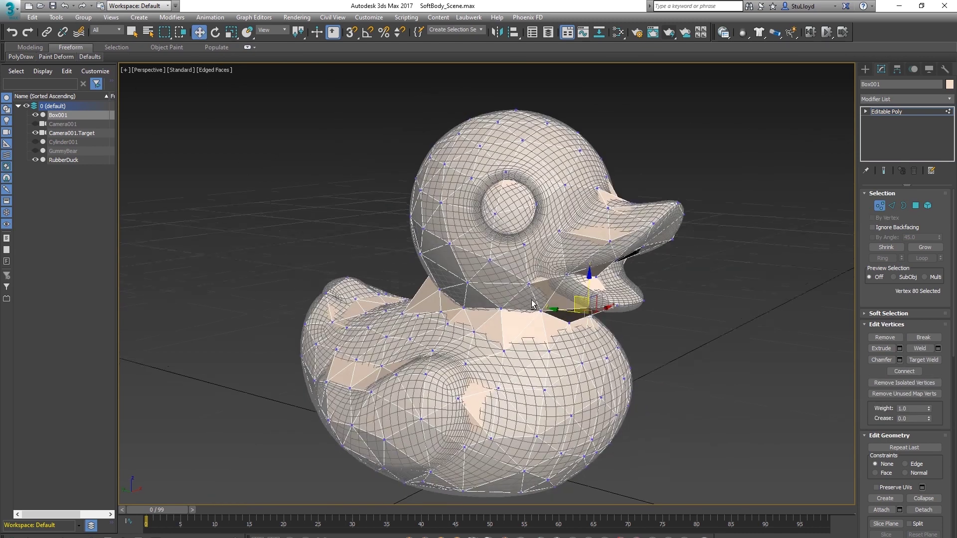
Hide RubberDuck and weld all vertices of the low-poly mesh with a weld threshold of 0.01 cm.
{"action": "left_click", "coordinate": [35, 160]}
{"action": "scroll", "coordinate": [496, 329], "scroll_direction": "up", "scroll_amount": 2}
{"action": "mouse_move", "coordinate": [499, 330]}
{"action": "middle_mouse_down", "text": "alt"}
{"action": "mouse_move", "coordinate": [564, 286]}
{"action": "mouse_move", "coordinate": [461, 305]}
{"action": "mouse_move", "coordinate": [608, 319]}
{"action": "mouse_move", "coordinate": [514, 311]}
{"action": "mouse_move", "coordinate": [487, 331]}
{"action": "mouse_move", "coordinate": [498, 319]}
{"action": "middle_mouse_up", "text": "alt"}
{"action": "scroll", "coordinate": [461, 305], "scroll_direction": "down", "scroll_amount": 2}
{"action": "left_click_drag", "start_coordinate": [366, 397], "coordinate": [367, 397]}
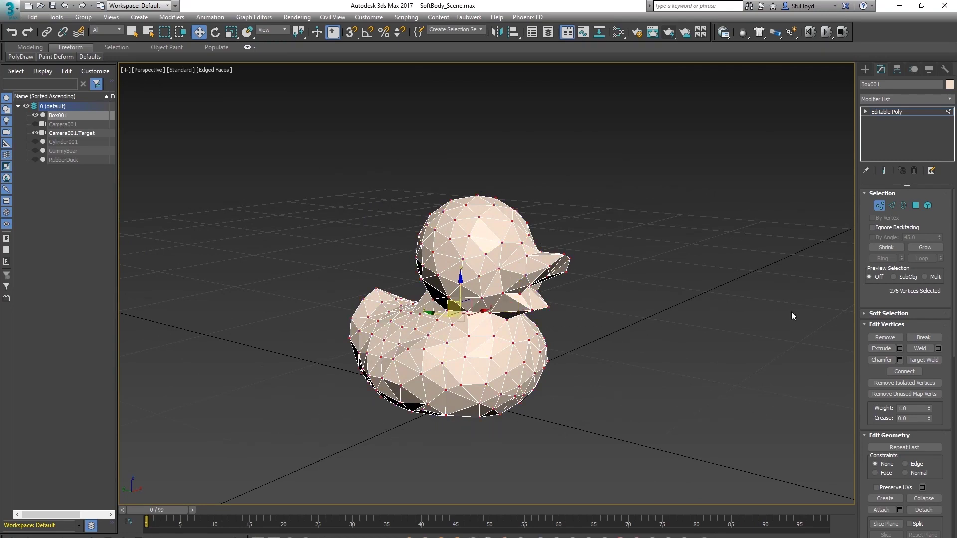
{"action": "left_click", "coordinate": [939, 348]}
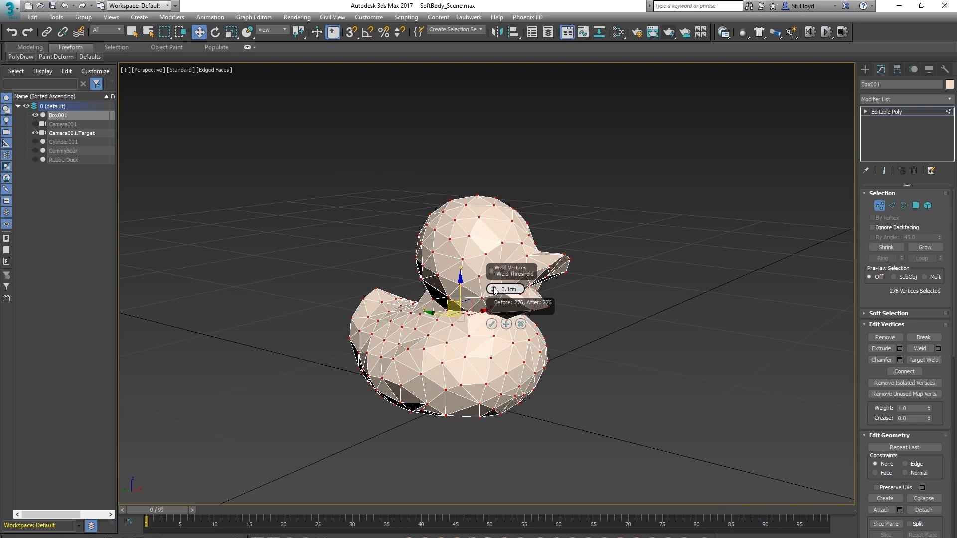
{"action": "left_click_drag", "start_coordinate": [494, 290], "coordinate": [493, 320]}
{"action": "left_click", "coordinate": [494, 288]}
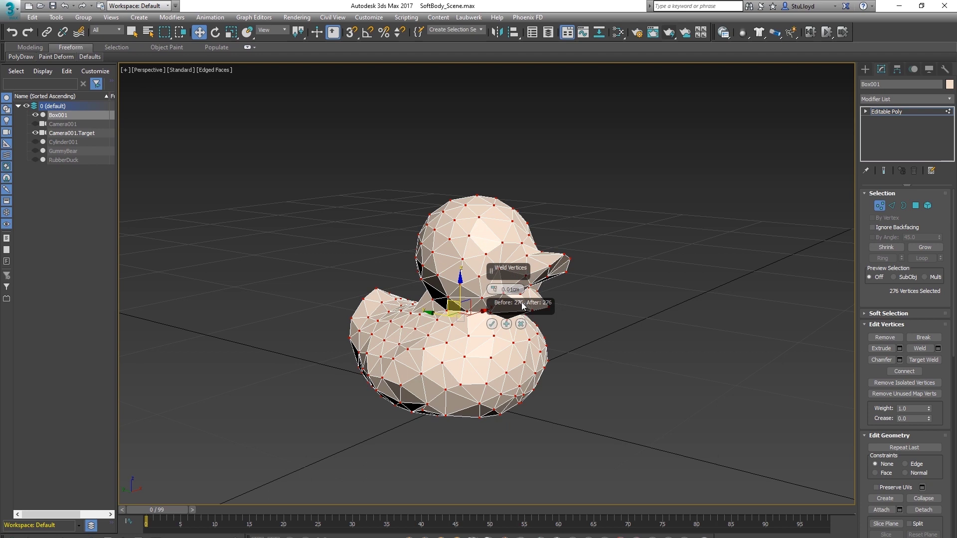
{"action": "left_click", "coordinate": [490, 324]}
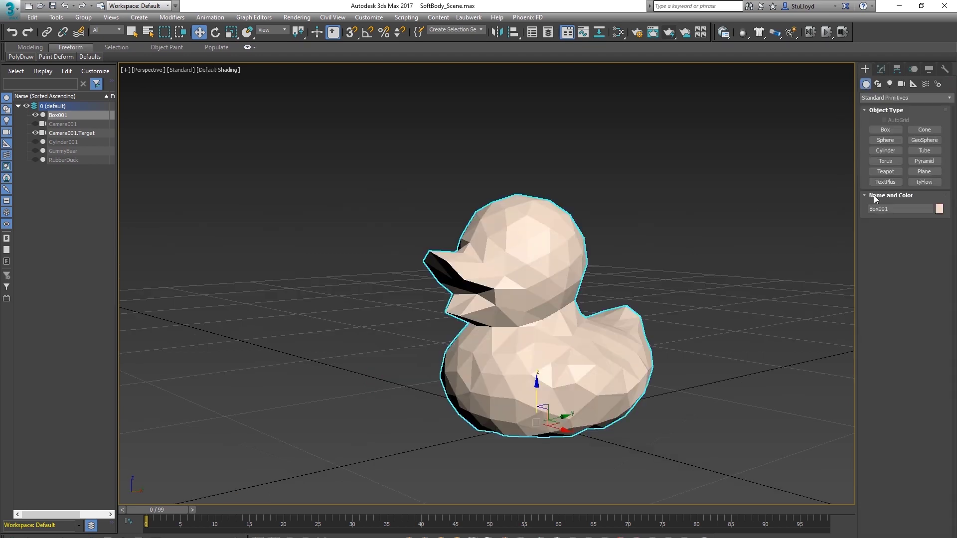
Rename the low-poly mesh RubberDuck_Proxy and show RubberDuck again.
{"action": "type", "text": "RubberDuck_Proxy"}
{"action": "key", "text": "Return"}
{"action": "left_click", "coordinate": [35, 160]}
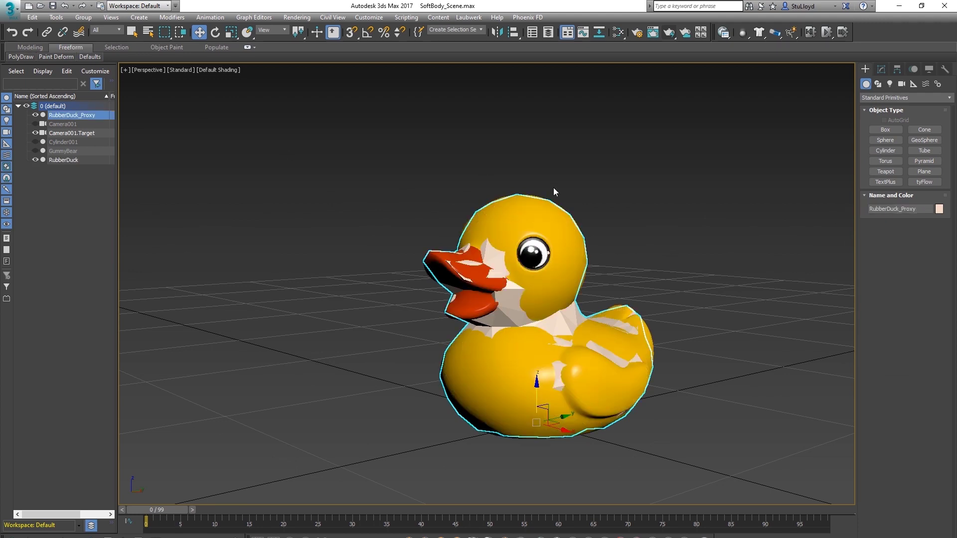
Raise RubberDuck and RubberDuck_Proxy together above the ground grid and hide RubberDuck.
{"action": "left_click", "coordinate": [483, 319], "text": "ctrl"}
{"action": "scroll", "coordinate": [530, 343], "scroll_direction": "down", "scroll_amount": 10}
{"action": "left_click_drag", "start_coordinate": [514, 329], "coordinate": [515, 247]}
{"action": "scroll", "coordinate": [504, 344], "scroll_direction": "up", "scroll_amount": 5}
{"action": "middle_click_drag", "start_coordinate": [530, 361], "coordinate": [528, 354], "text": "alt"}
{"action": "scroll", "coordinate": [524, 343], "scroll_direction": "up", "scroll_amount": 3}
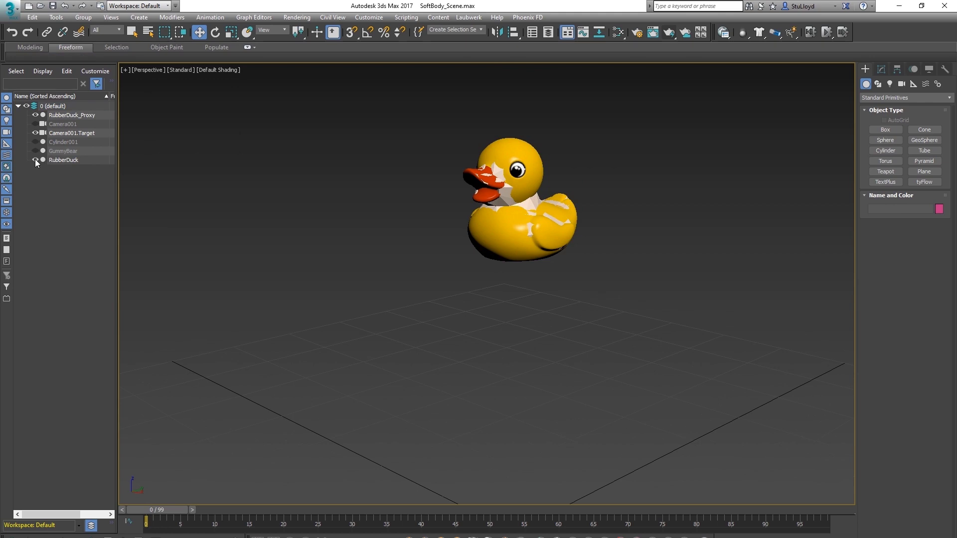
{"action": "left_click", "coordinate": [35, 160]}
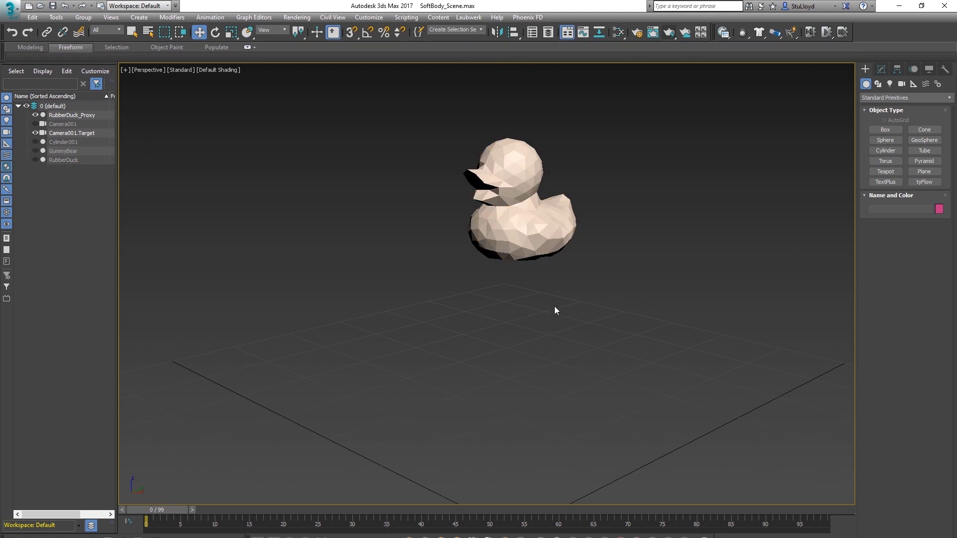
Create a tyFlow object on the ground beside the duck and open its editor.
{"action": "middle_click_drag", "start_coordinate": [554, 306], "coordinate": [557, 315], "text": "alt"}
{"action": "middle_click_drag", "start_coordinate": [675, 192], "coordinate": [674, 188], "text": "alt"}
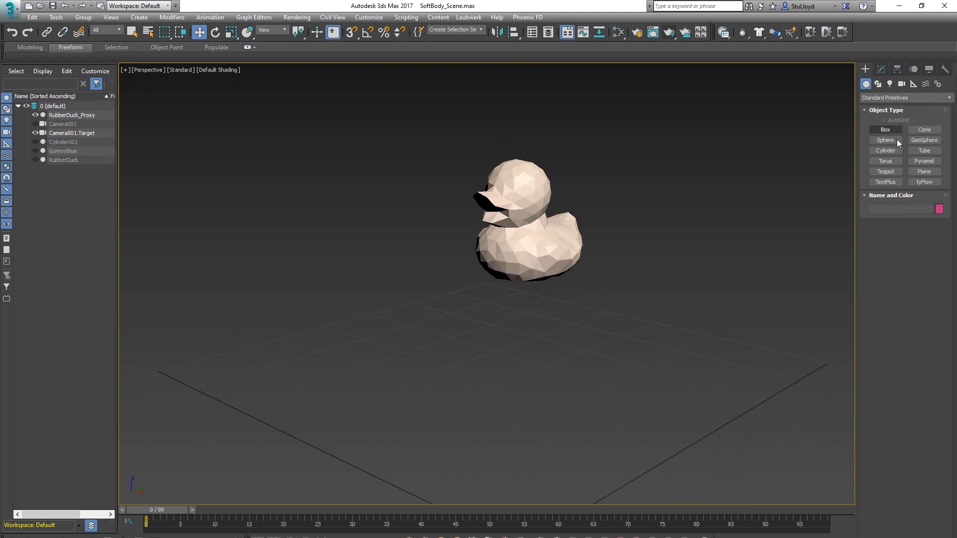
{"action": "left_click", "coordinate": [925, 182]}
{"action": "left_click", "coordinate": [719, 341]}
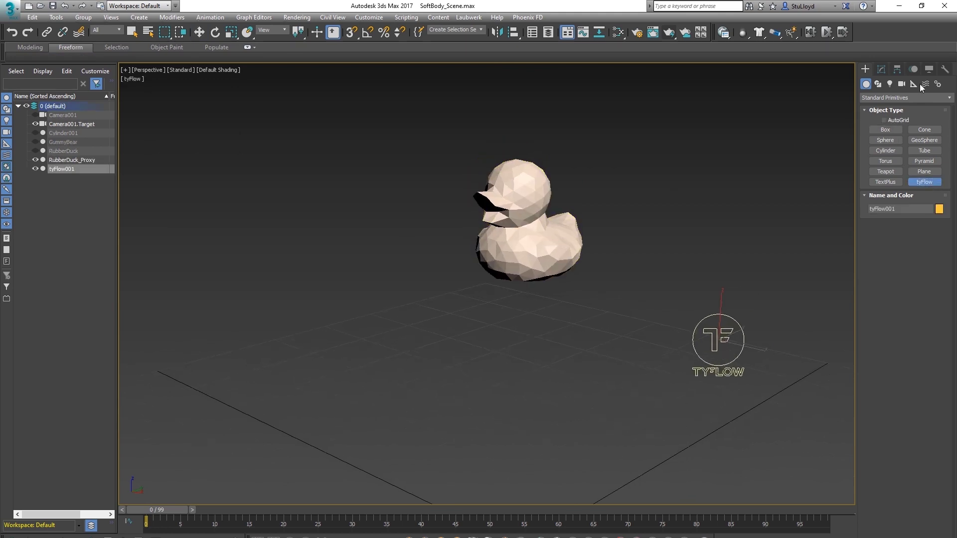
{"action": "left_click", "coordinate": [880, 69]}
{"action": "left_click", "coordinate": [892, 217]}
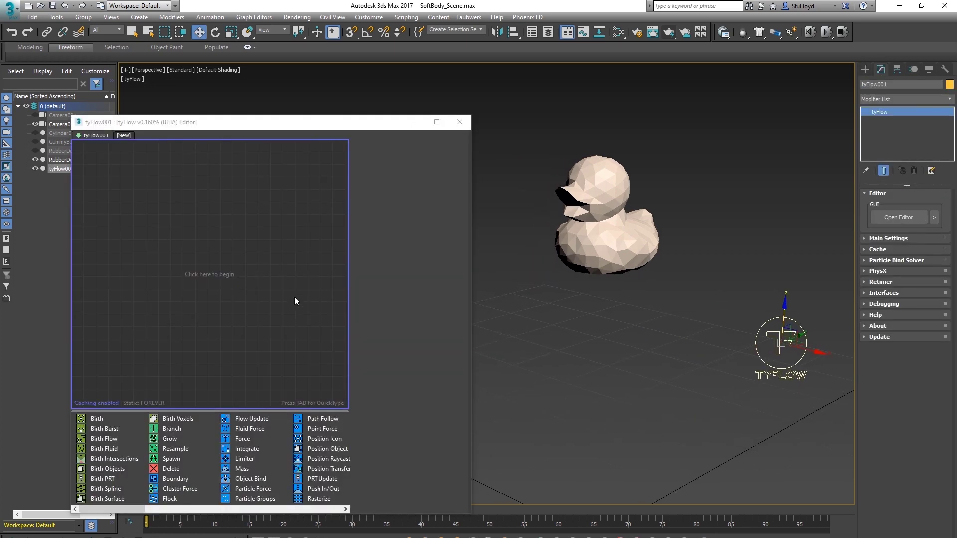
Add a Birth Surface operator in a new event and pick RubberDuck_Proxy as its source object.
{"action": "left_click_drag", "start_coordinate": [127, 499], "coordinate": [150, 264]}
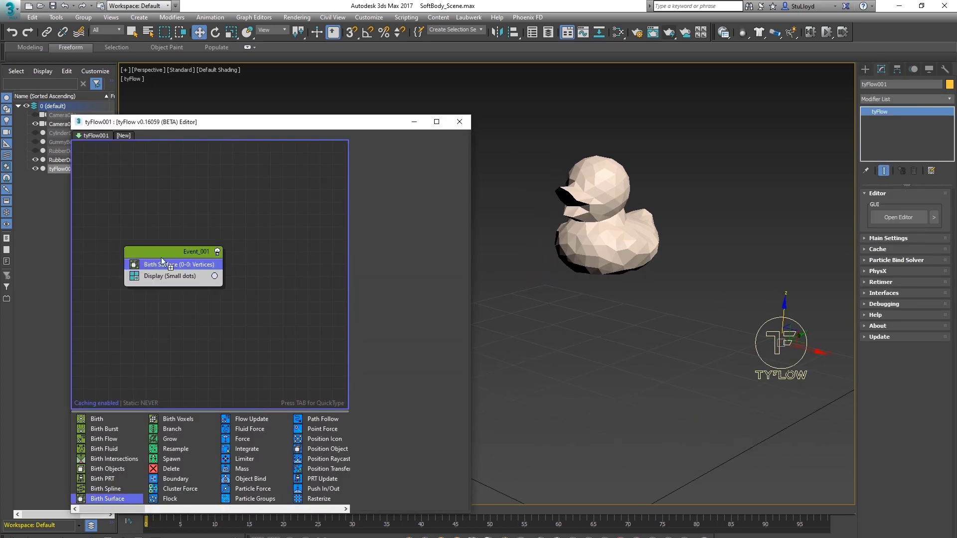
{"action": "left_click", "coordinate": [392, 278]}
{"action": "left_click", "coordinate": [614, 168]}
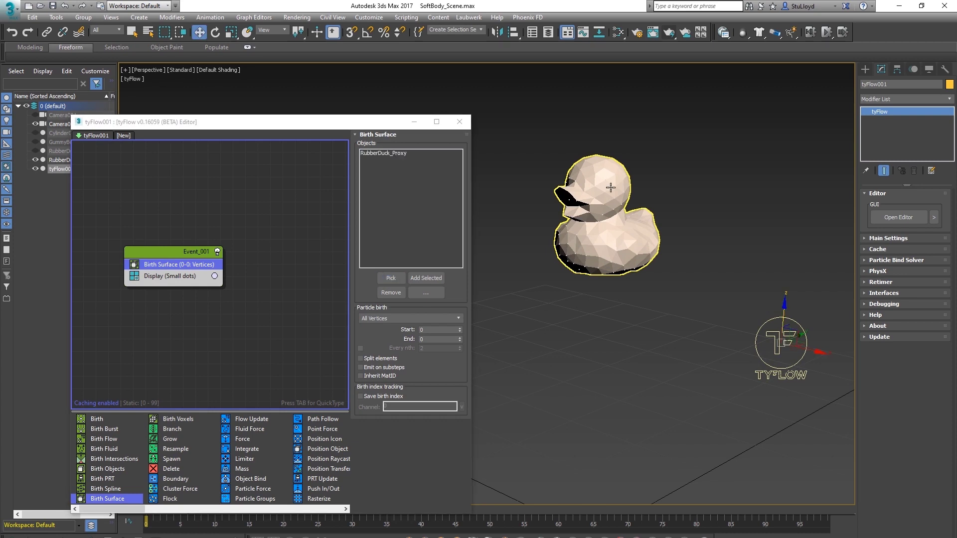
{"action": "scroll", "coordinate": [623, 210], "scroll_direction": "up", "scroll_amount": 3}
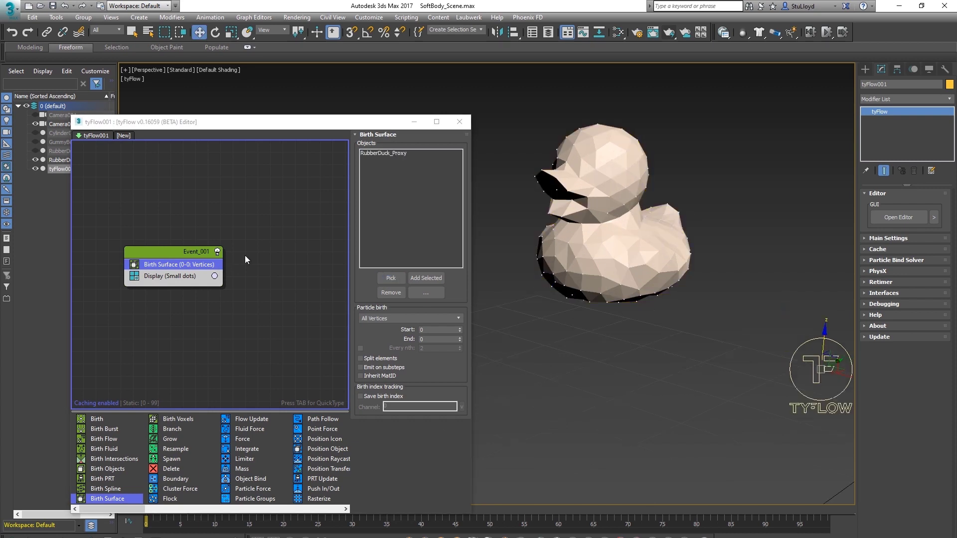
Hide RubberDuck_Proxy and disable the event's Display operator.
{"action": "left_click_drag", "start_coordinate": [222, 124], "coordinate": [234, 129]}
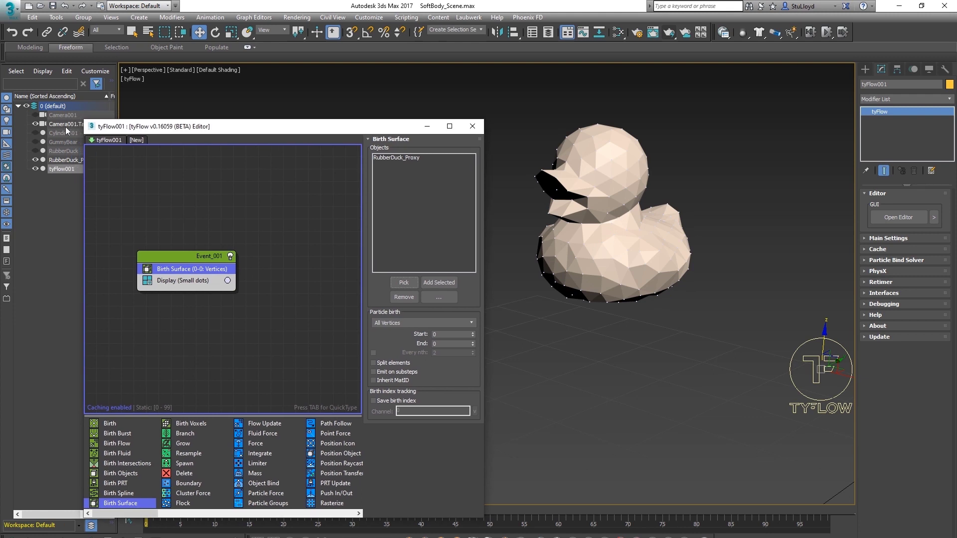
{"action": "left_click", "coordinate": [35, 160]}
{"action": "mouse_move", "coordinate": [621, 279]}
{"action": "middle_mouse_down", "text": "alt"}
{"action": "mouse_move", "coordinate": [635, 274]}
{"action": "mouse_move", "coordinate": [629, 271]}
{"action": "middle_mouse_up", "text": "alt"}
{"action": "left_click_drag", "start_coordinate": [277, 128], "coordinate": [268, 107]}
{"action": "left_click", "coordinate": [139, 259]}
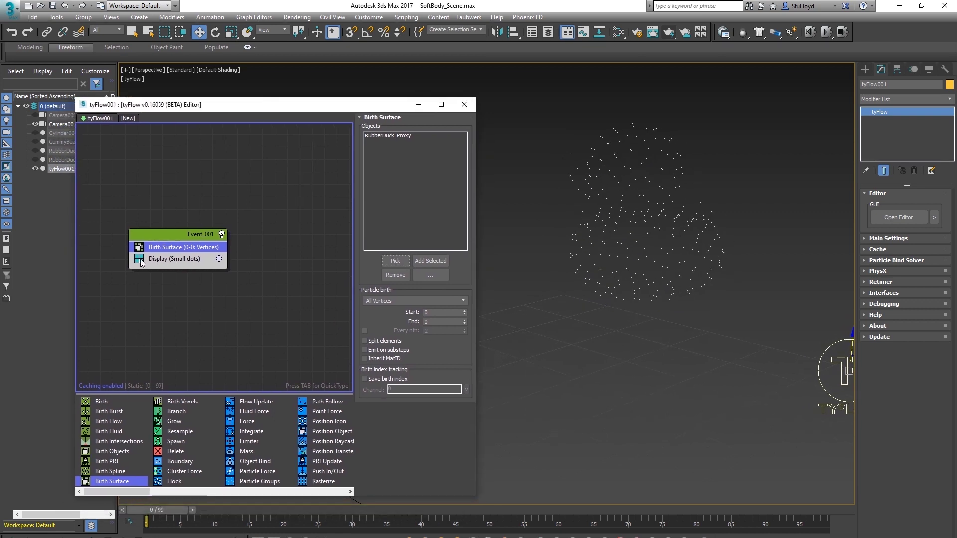
Add a Shape operator and a PhysX Shape operator to Event_001 below Birth Surface.
{"action": "left_click_drag", "start_coordinate": [152, 489], "coordinate": [243, 495]}
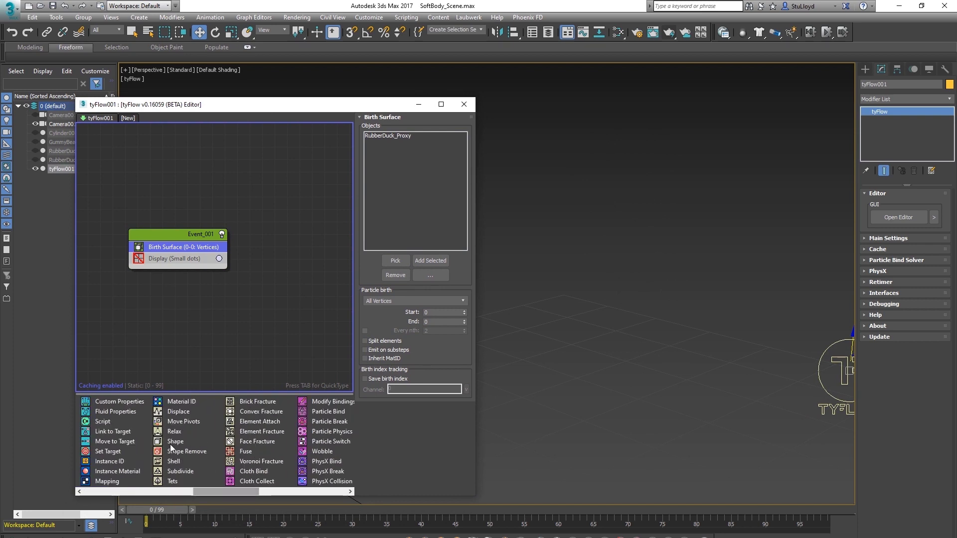
{"action": "left_click_drag", "start_coordinate": [170, 441], "coordinate": [159, 250]}
{"action": "left_click_drag", "start_coordinate": [214, 493], "coordinate": [241, 493]}
{"action": "left_click_drag", "start_coordinate": [330, 410], "coordinate": [161, 268]}
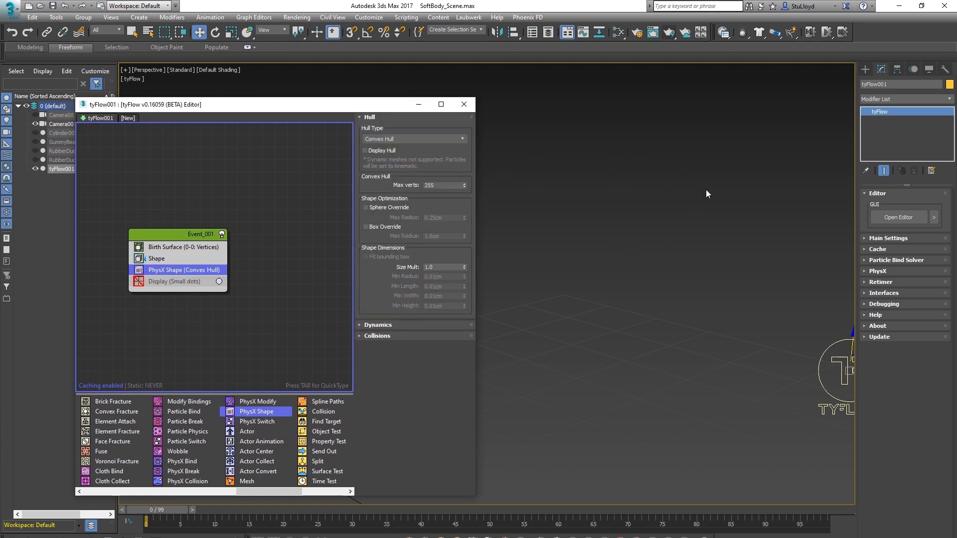
Set the PhysX Shape hull type to Sphere and turn on Display Hull.
{"action": "left_click", "coordinate": [424, 138]}
{"action": "left_click", "coordinate": [393, 148]}
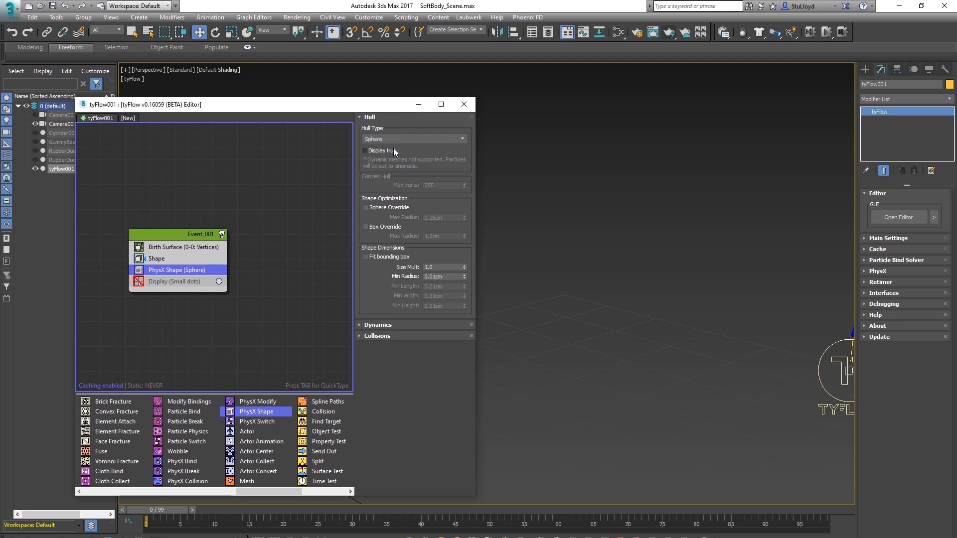
{"action": "left_click", "coordinate": [365, 151]}
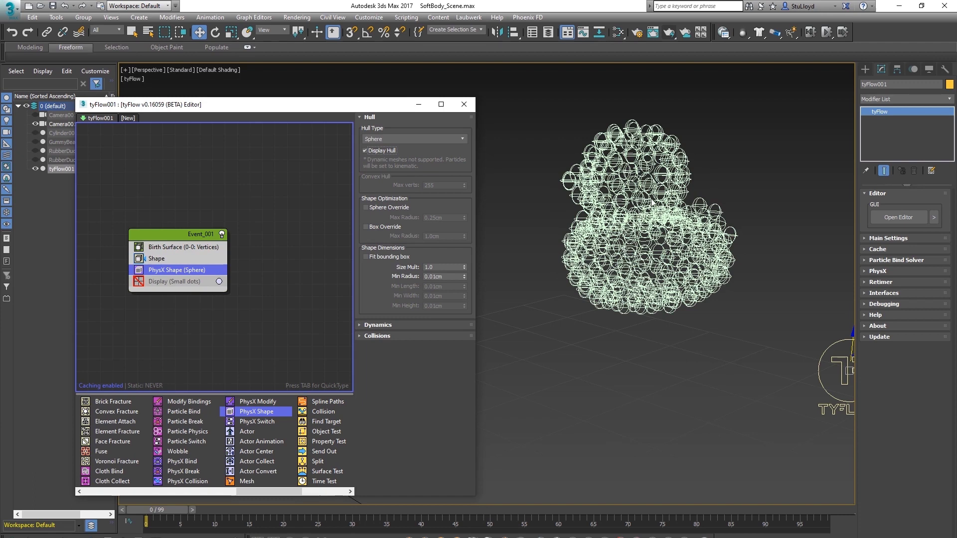
Play the simulation to watch the sphere particles fall, and return to frame 0.
{"action": "scroll", "coordinate": [618, 252], "scroll_direction": "down", "scroll_amount": 3}
{"action": "middle_click_drag", "start_coordinate": [618, 251], "coordinate": [628, 204], "text": "alt"}
{"action": "key", "text": "slash"}
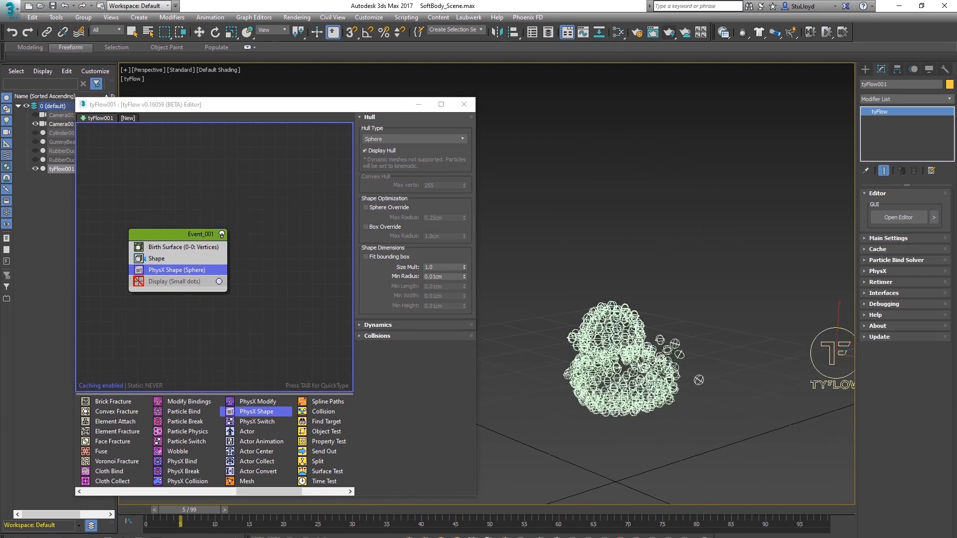
{"action": "middle_click_drag", "start_coordinate": [698, 421], "coordinate": [698, 402]}
{"action": "left_click_drag", "start_coordinate": [479, 511], "coordinate": [144, 511]}
{"action": "middle_click_drag", "start_coordinate": [649, 280], "coordinate": [652, 290]}
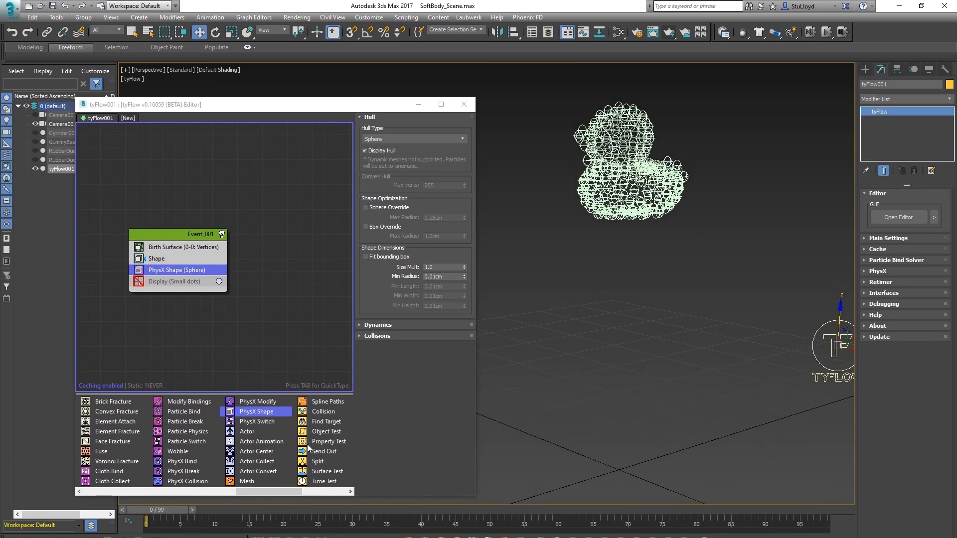
Add a PhysX Bind operator to Event_001 below PhysX Shape and set its type to Rigid (Joint).
{"action": "left_click_drag", "start_coordinate": [182, 461], "coordinate": [160, 278]}
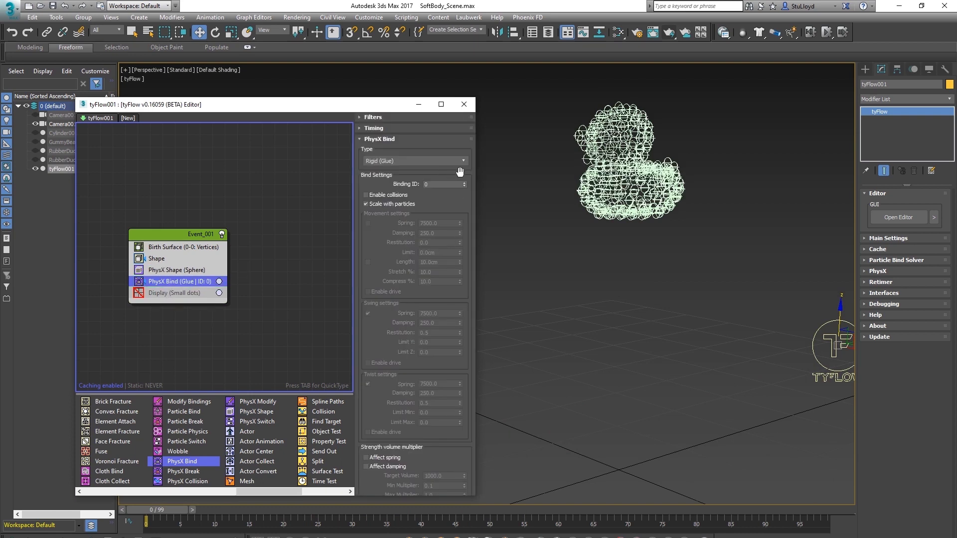
{"action": "left_click", "coordinate": [454, 160]}
{"action": "left_click", "coordinate": [383, 190]}
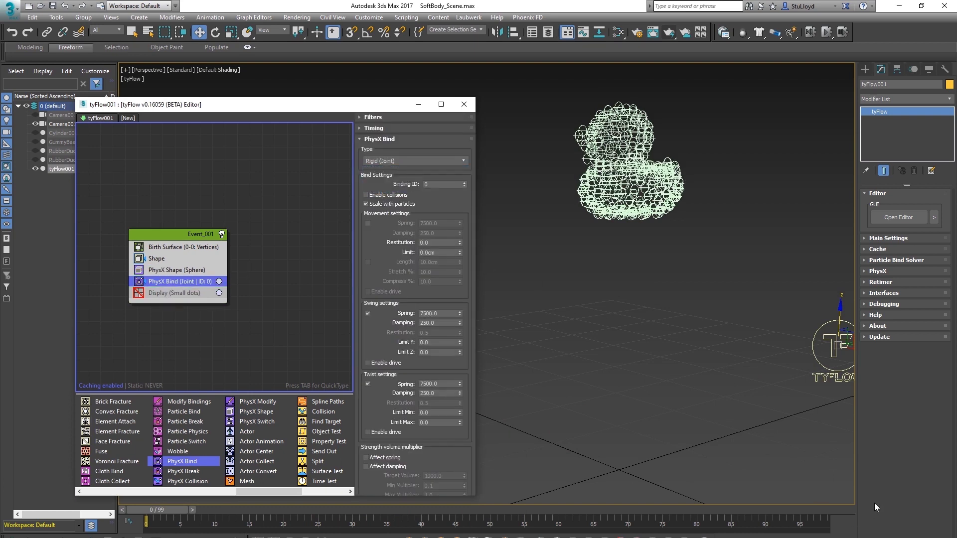
Play the simulation to see how the joint-bound particles fall and land, and return to frame 0.
{"action": "key", "text": "/"}
{"action": "key", "text": "/"}
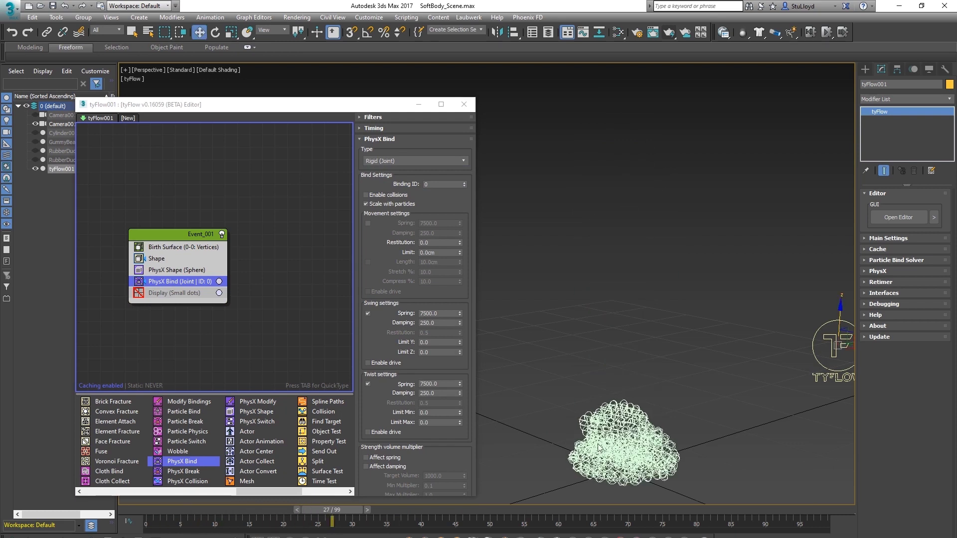
{"action": "middle_click_drag", "start_coordinate": [598, 444], "coordinate": [614, 399]}
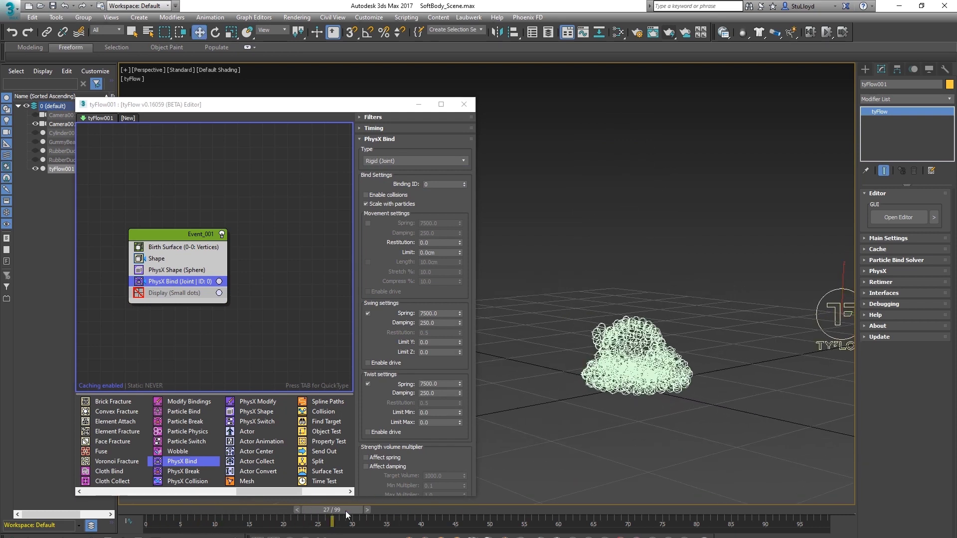
{"action": "key", "text": "Home"}
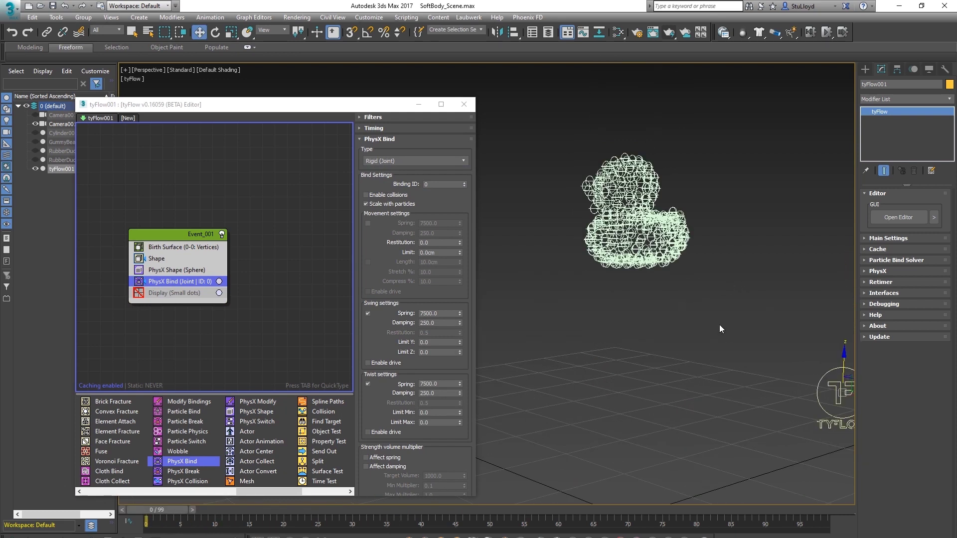
{"action": "middle_click_drag", "start_coordinate": [693, 312], "coordinate": [701, 321]}
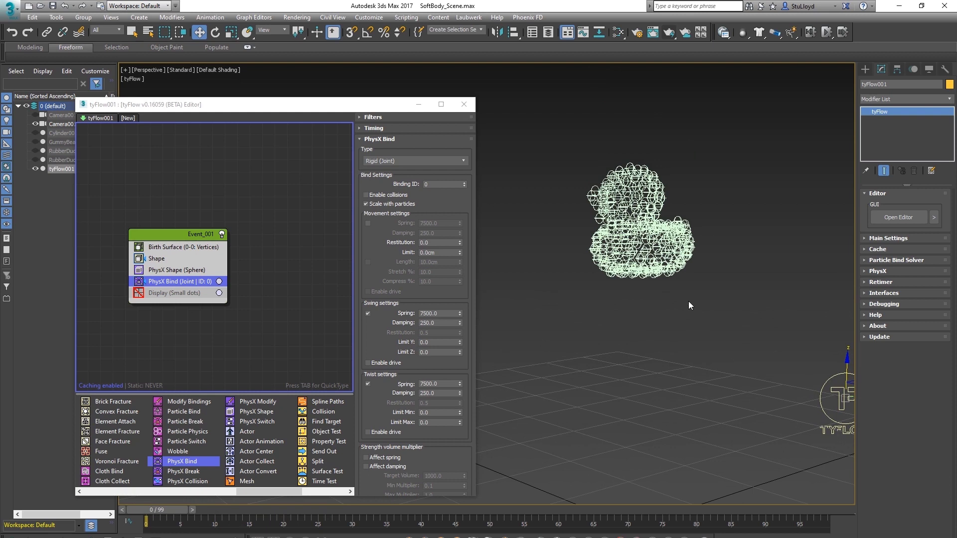
Examine the size and overlap of neighbouring sphere hulls on the duck's head and body from several angles.
{"action": "left_click_drag", "start_coordinate": [335, 106], "coordinate": [351, 104]}
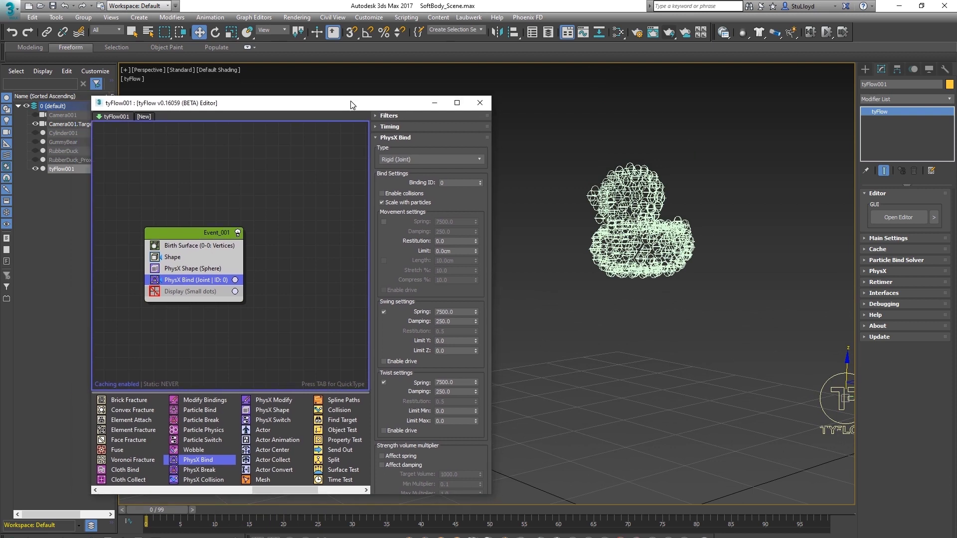
{"action": "scroll", "coordinate": [630, 219], "scroll_direction": "up", "scroll_amount": 3}
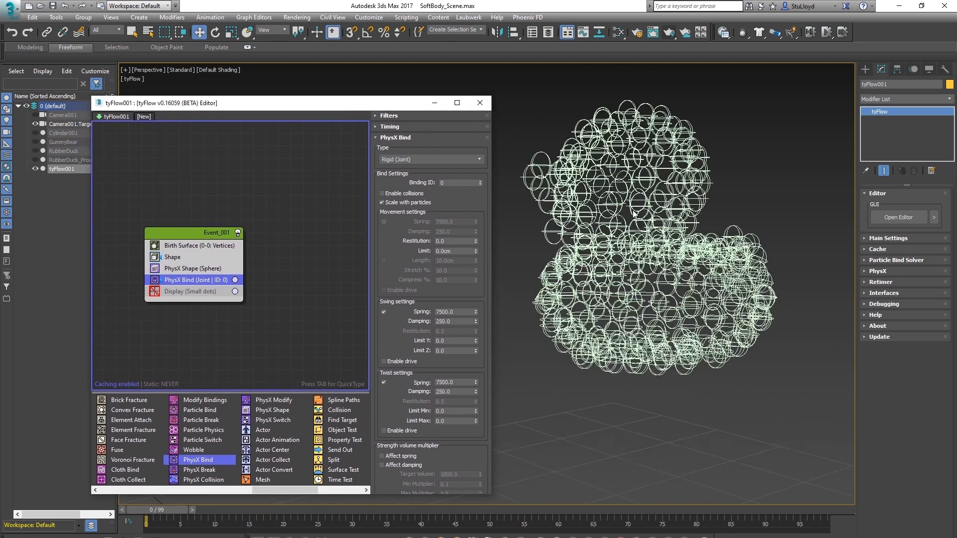
{"action": "middle_click_drag", "start_coordinate": [612, 232], "coordinate": [782, 262], "text": "alt"}
{"action": "scroll", "coordinate": [550, 253], "scroll_direction": "up", "scroll_amount": 2}
{"action": "middle_click_drag", "start_coordinate": [551, 253], "coordinate": [615, 239], "text": "alt"}
{"action": "scroll", "coordinate": [576, 233], "scroll_direction": "down", "scroll_amount": 2}
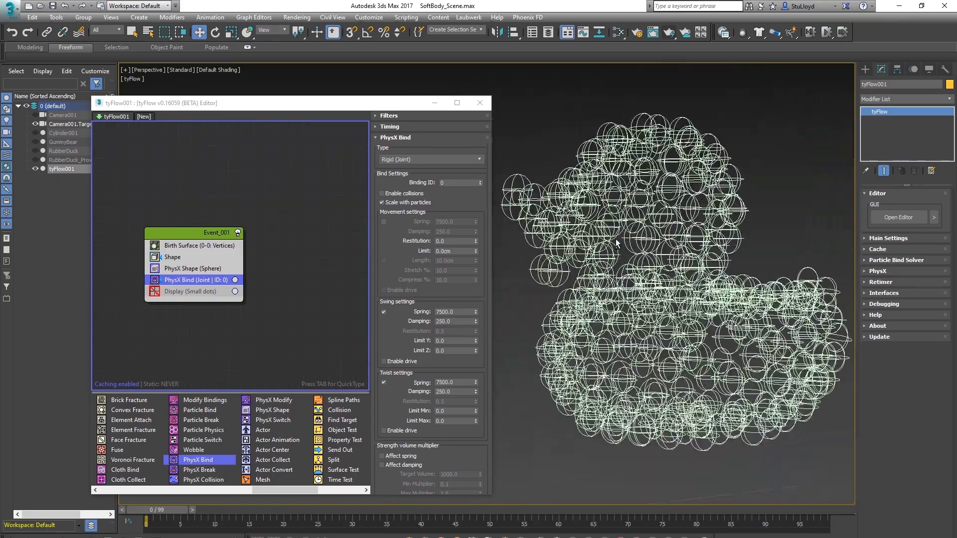
{"action": "scroll", "coordinate": [686, 279], "scroll_direction": "down", "scroll_amount": 1}
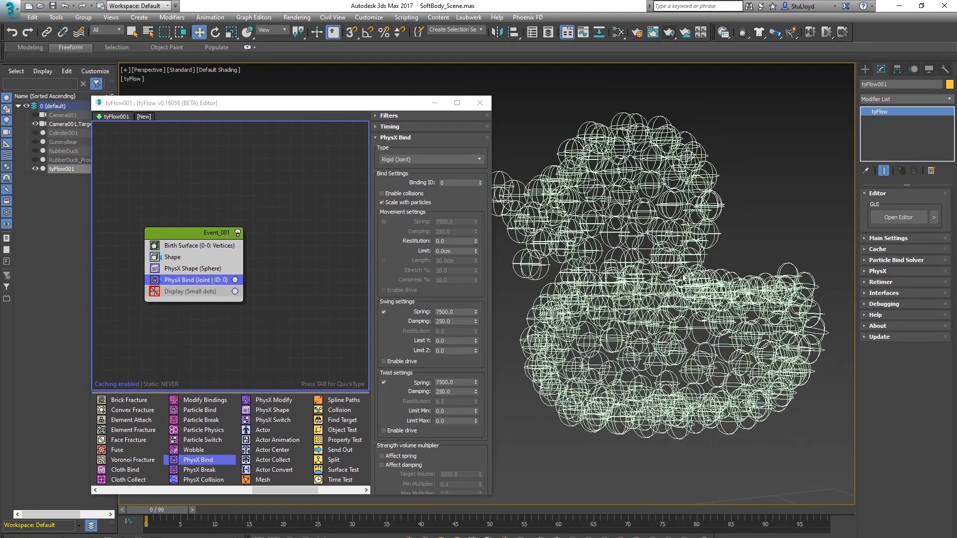
Enable scaling in the Shape operator and set Scale to 50% and Variation to 0%.
{"action": "left_click", "coordinate": [208, 259]}
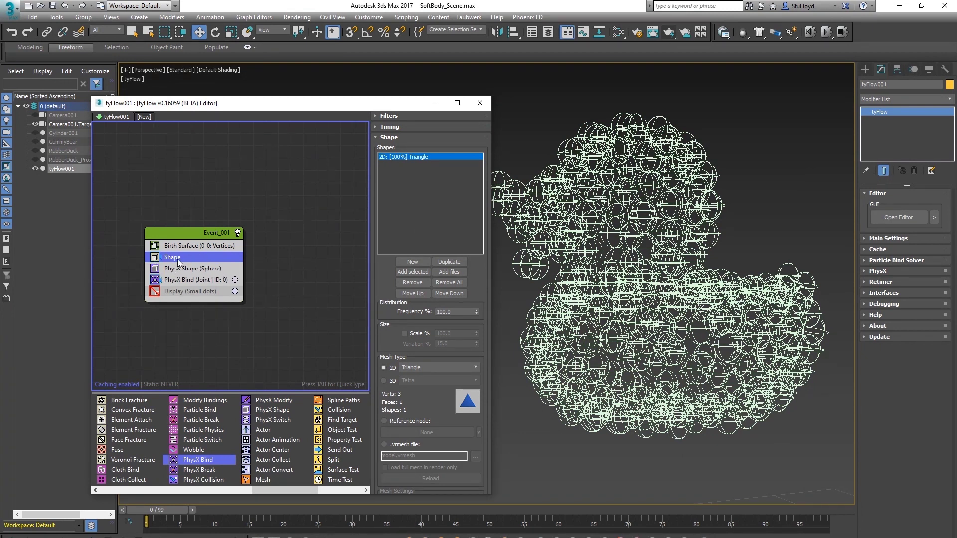
{"action": "left_click", "coordinate": [404, 334]}
{"action": "left_click_drag", "start_coordinate": [451, 344], "coordinate": [378, 333]}
{"action": "type", "text": "50.0"}
{"action": "key", "text": "Return"}
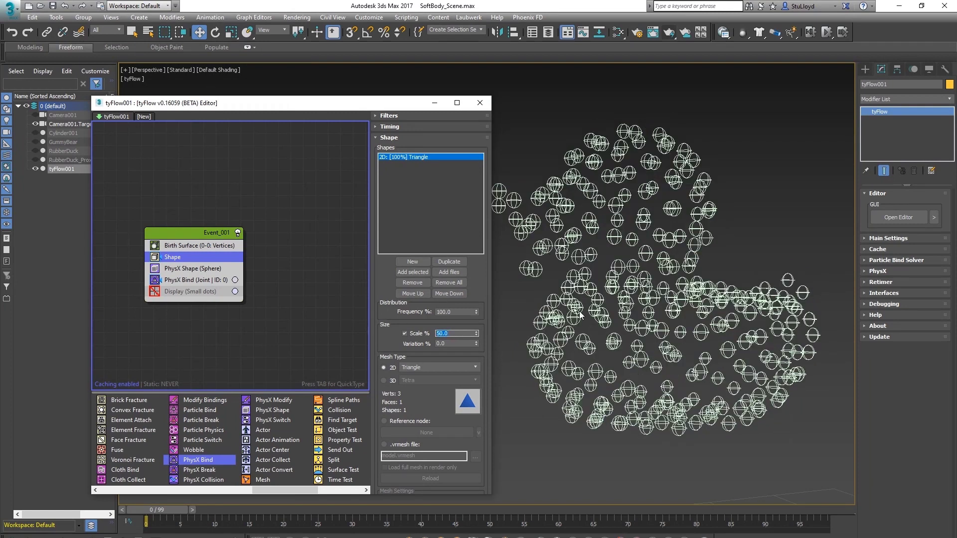
{"action": "scroll", "coordinate": [665, 368], "scroll_direction": "down", "scroll_amount": 5}
{"action": "scroll", "coordinate": [643, 344], "scroll_direction": "up", "scroll_amount": 5}
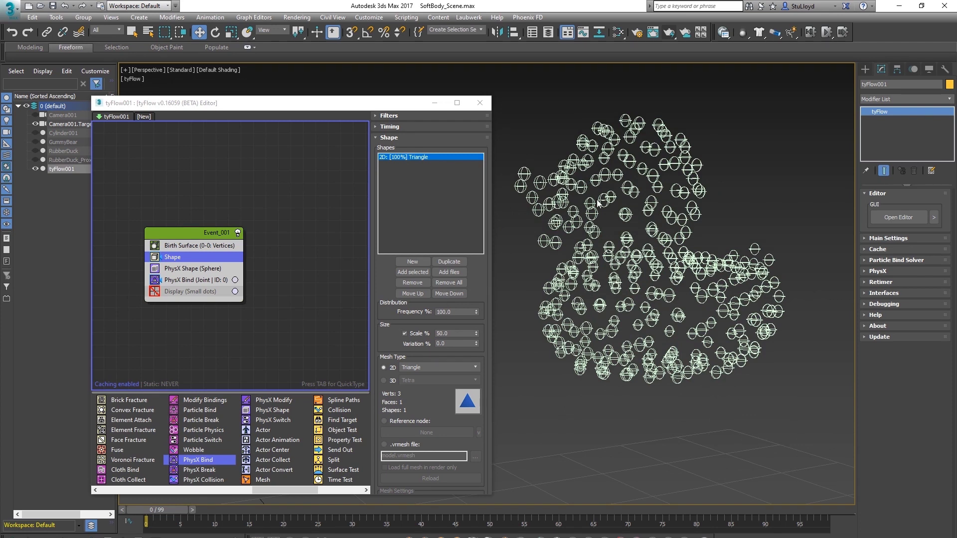
{"action": "scroll", "coordinate": [709, 282], "scroll_direction": "down", "scroll_amount": 3}
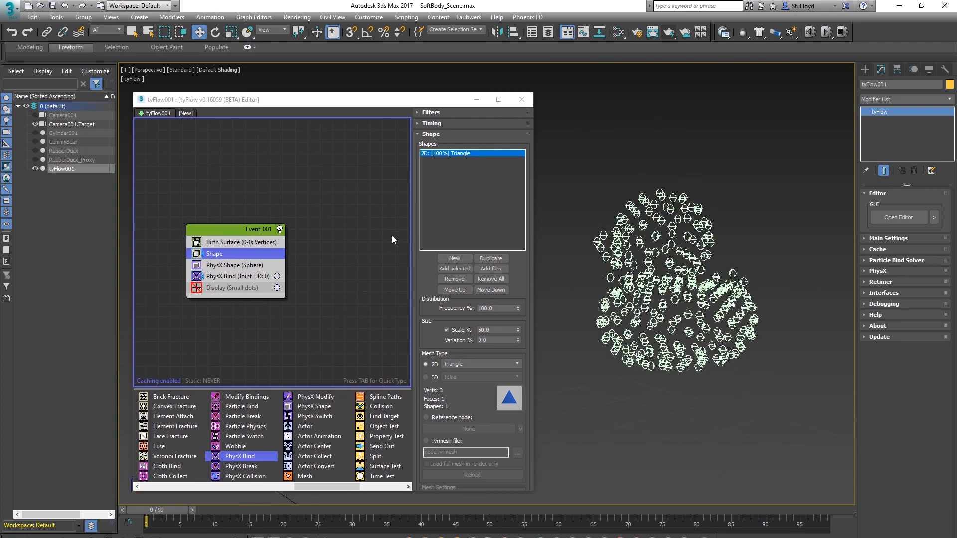
Turn off Display Hull in PhysX Shape and enable Show Connections in PhysX Bind to view the joint network.
{"action": "left_click", "coordinate": [235, 266]}
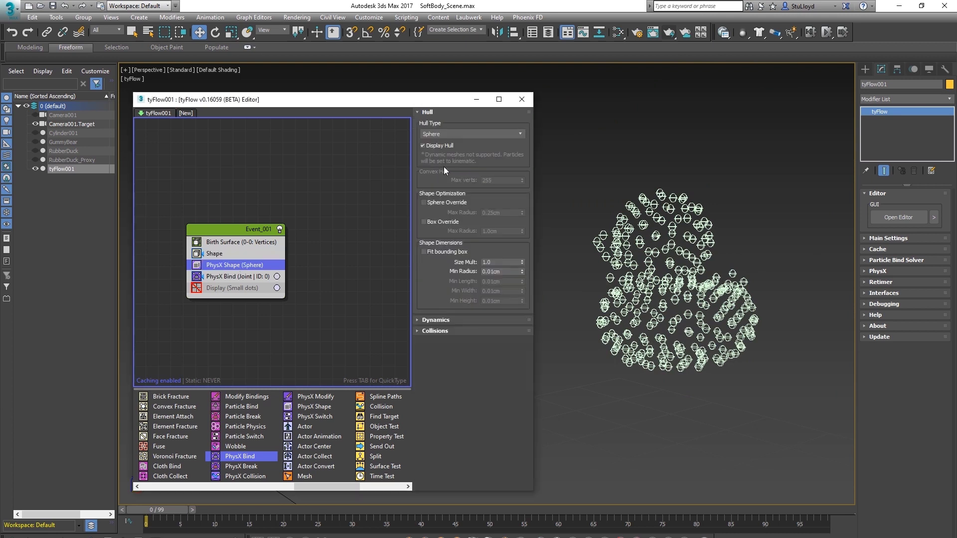
{"action": "left_click", "coordinate": [423, 145]}
{"action": "left_click", "coordinate": [251, 276]}
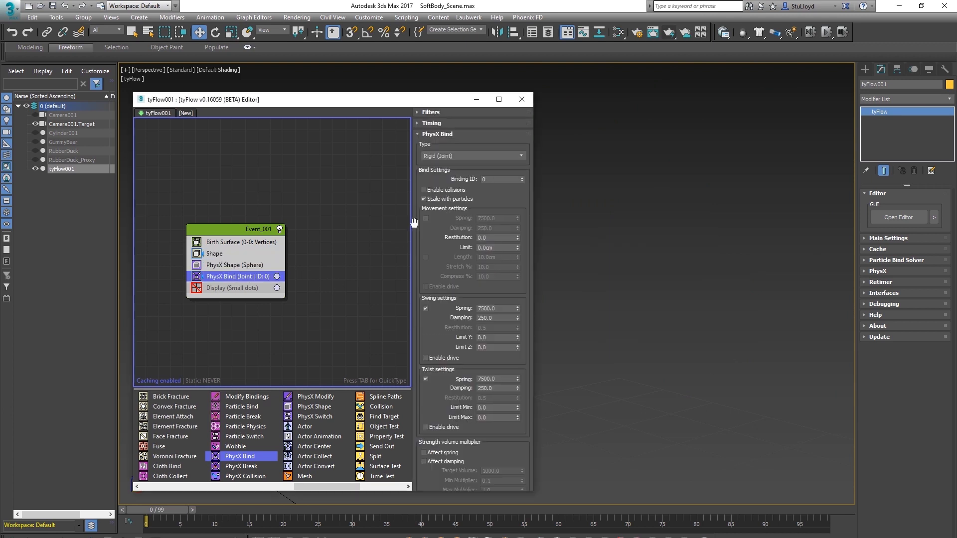
{"action": "left_click_drag", "start_coordinate": [416, 139], "coordinate": [416, 86]}
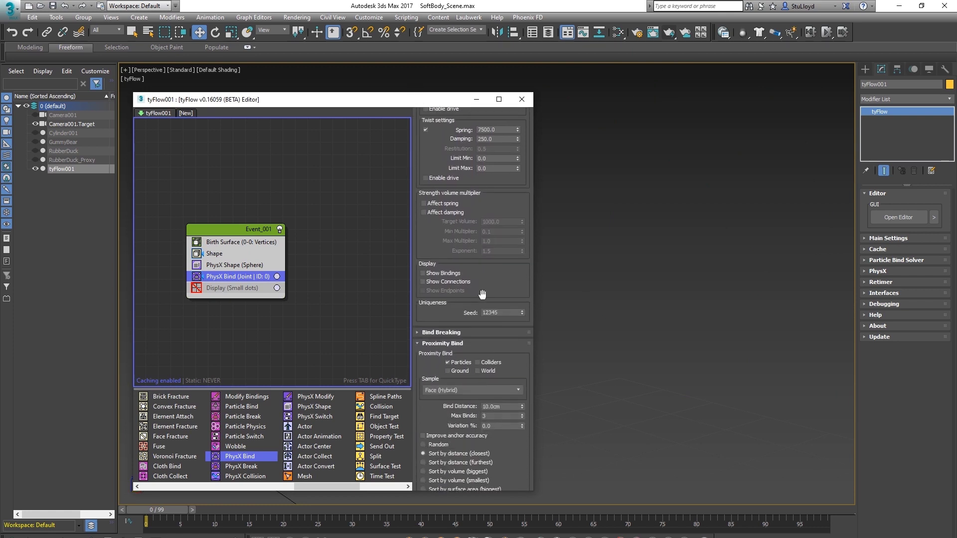
{"action": "left_click", "coordinate": [427, 282]}
{"action": "left_click", "coordinate": [639, 317]}
{"action": "middle_click_drag", "start_coordinate": [647, 321], "coordinate": [640, 252], "text": "alt"}
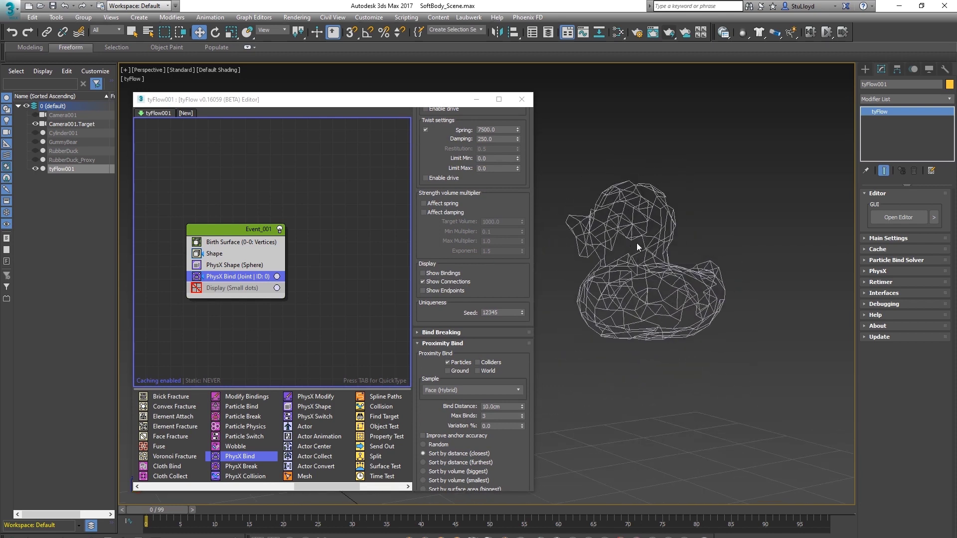
{"action": "middle_click_drag", "start_coordinate": [645, 292], "coordinate": [663, 295], "text": "alt"}
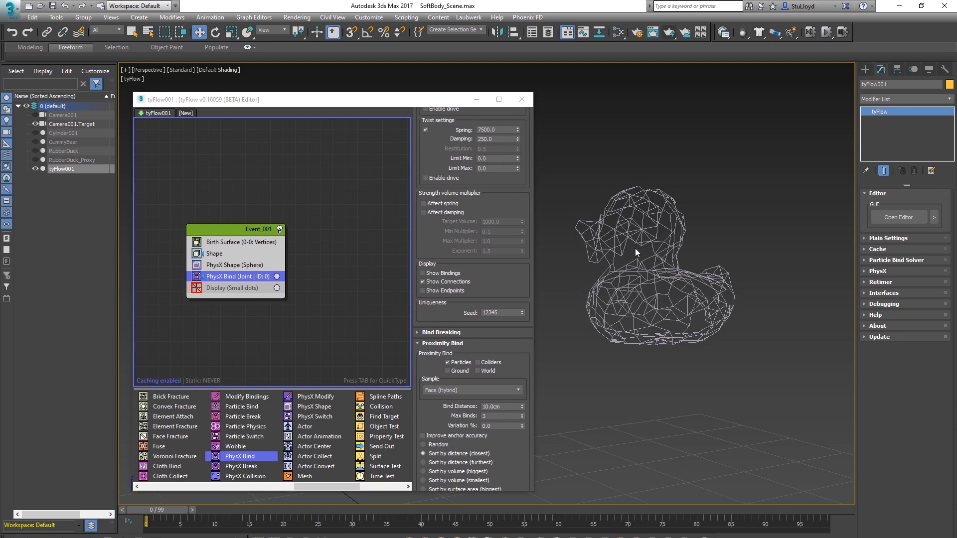
Raise the PhysX Bind operator's proximity Max Binds to 5.
{"action": "left_click_drag", "start_coordinate": [421, 363], "coordinate": [421, 286]}
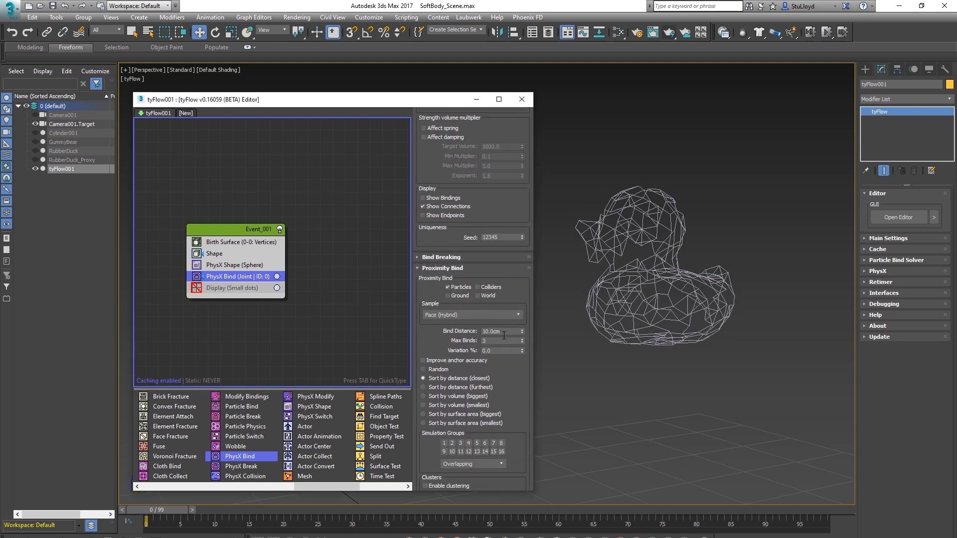
{"action": "left_click", "coordinate": [522, 339]}
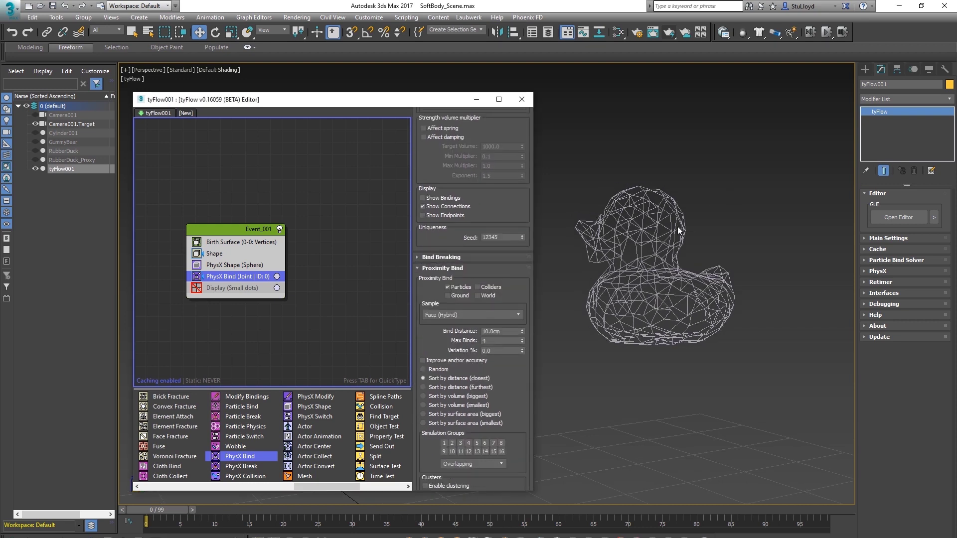
{"action": "left_click", "coordinate": [522, 338]}
{"action": "middle_click_drag", "start_coordinate": [696, 269], "coordinate": [647, 299]}
{"action": "scroll", "coordinate": [646, 297], "scroll_direction": "down", "scroll_amount": 5}
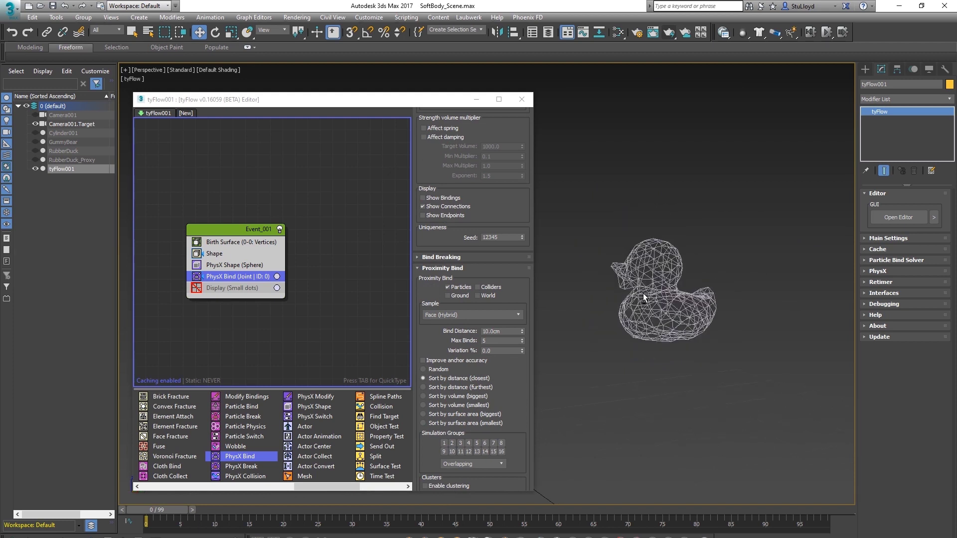
{"action": "scroll", "coordinate": [651, 325], "scroll_direction": "up", "scroll_amount": 4}
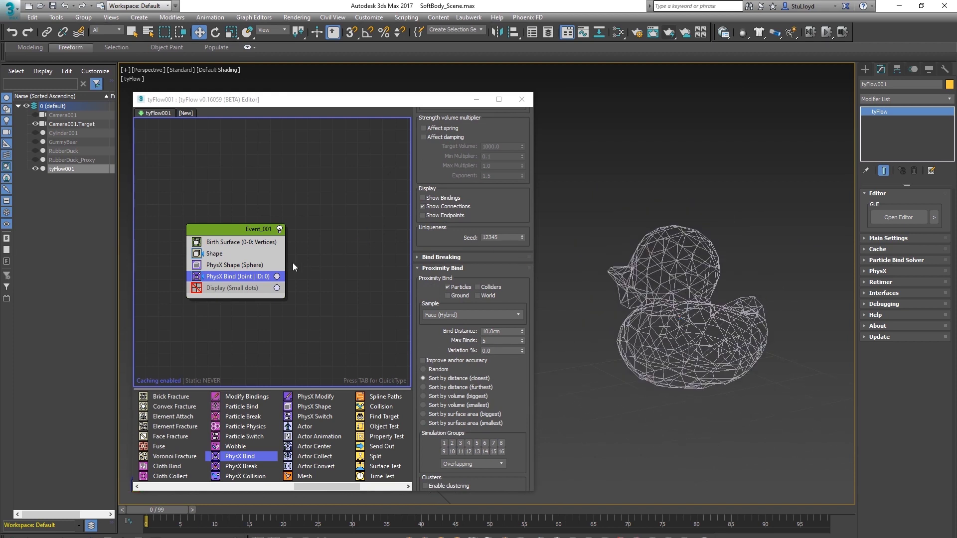
Turn off Show Connections in PhysX Bind and turn Display Hull back on in PhysX Shape.
{"action": "left_click", "coordinate": [422, 207]}
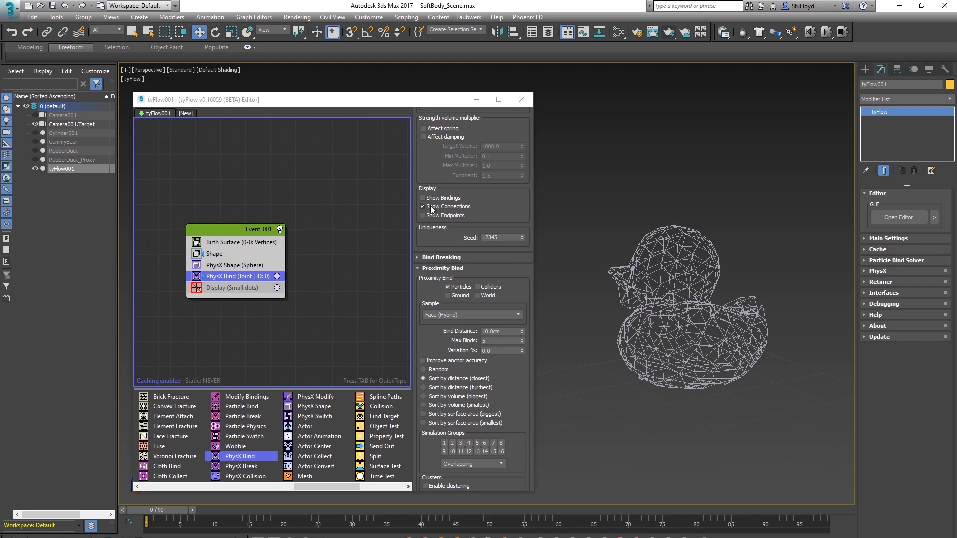
{"action": "left_click", "coordinate": [218, 266]}
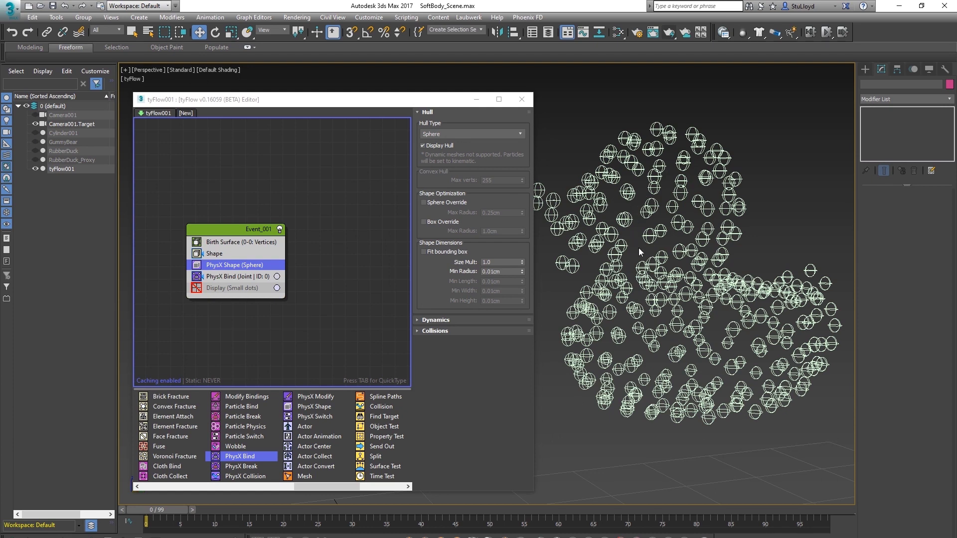
{"action": "middle_click_drag", "start_coordinate": [654, 257], "coordinate": [671, 253]}
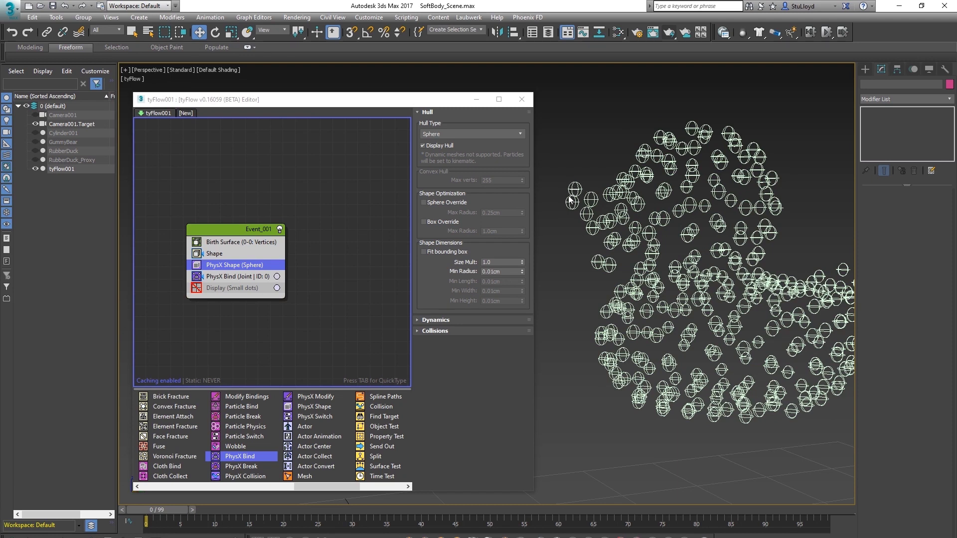
{"action": "middle_click_drag", "start_coordinate": [652, 187], "coordinate": [680, 293], "text": "alt"}
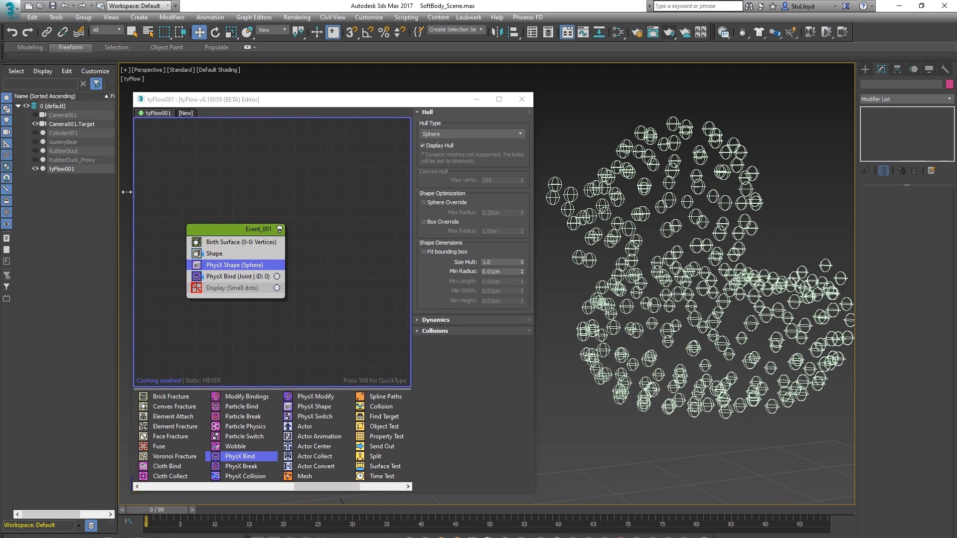
Unhide the RubberDuck mesh and move it down along Z to line up with the sphere hulls.
{"action": "left_click", "coordinate": [35, 151]}
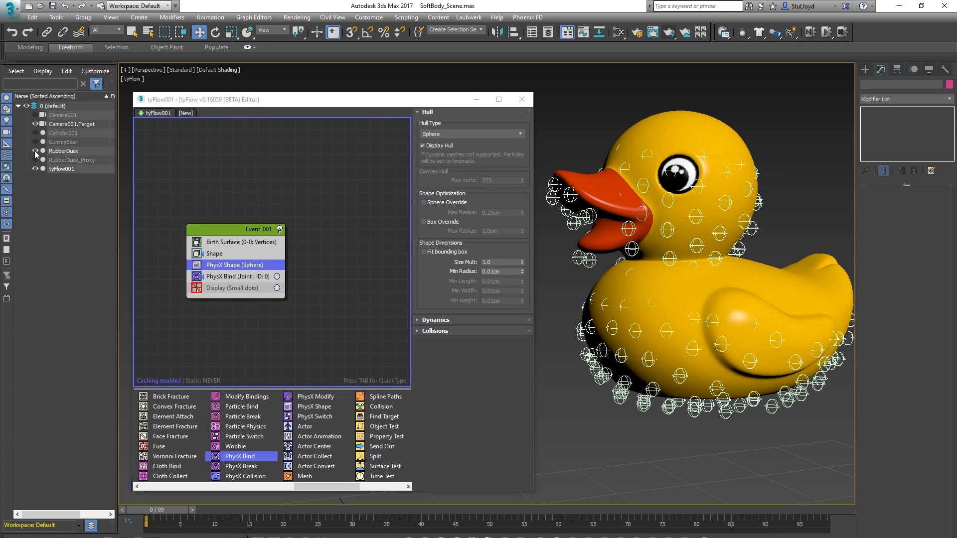
{"action": "left_click", "coordinate": [666, 315]}
{"action": "middle_click_drag", "start_coordinate": [692, 353], "coordinate": [685, 355]}
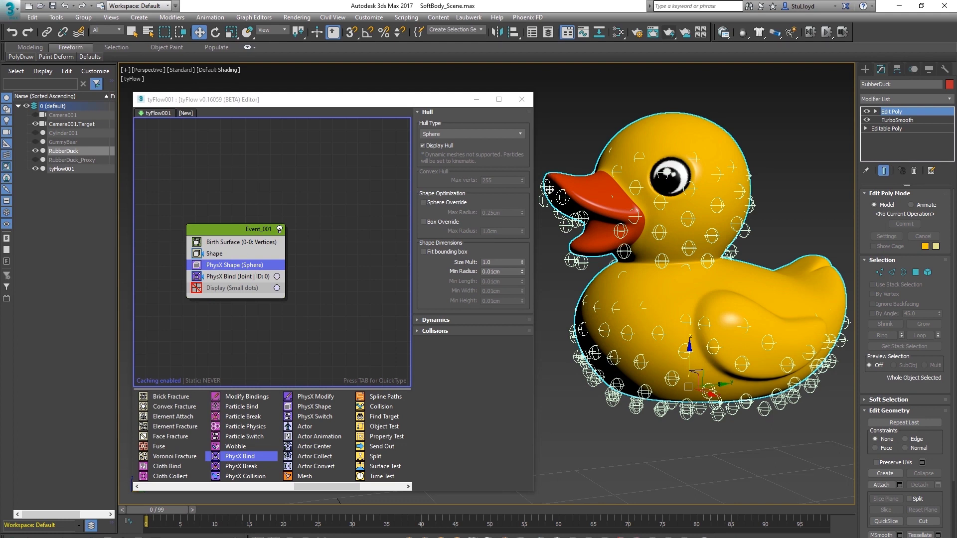
{"action": "left_click_drag", "start_coordinate": [689, 359], "coordinate": [686, 370]}
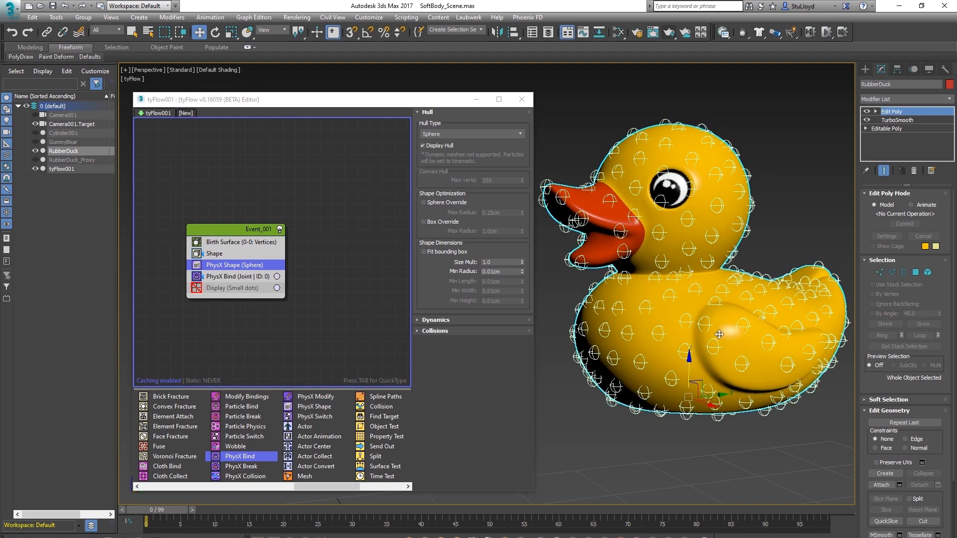
Examine how the sphere hulls fit the RubberDuck surface, especially in the crease around the neck.
{"action": "scroll", "coordinate": [718, 333], "scroll_direction": "down", "scroll_amount": 3}
{"action": "middle_click_drag", "start_coordinate": [695, 323], "coordinate": [716, 296], "text": "alt"}
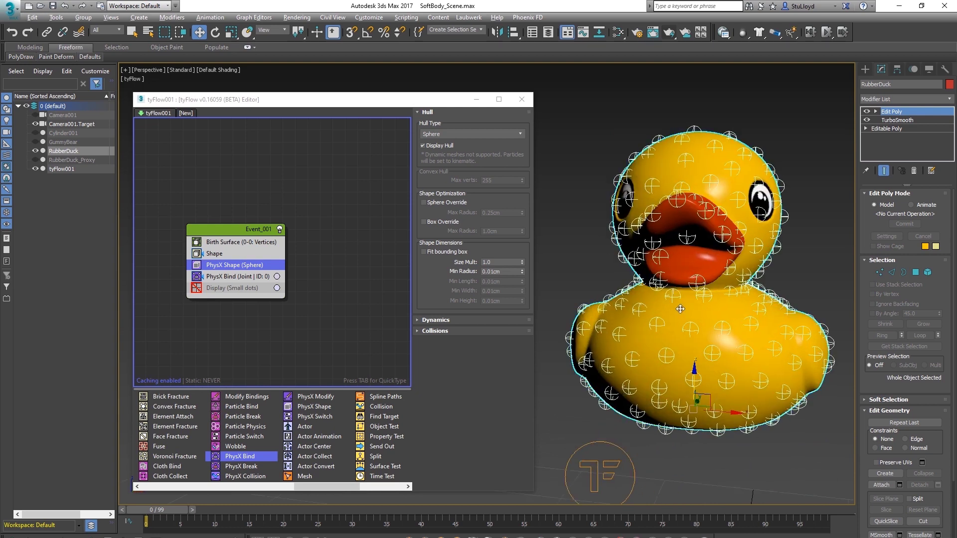
{"action": "scroll", "coordinate": [716, 296], "scroll_direction": "up", "scroll_amount": 5}
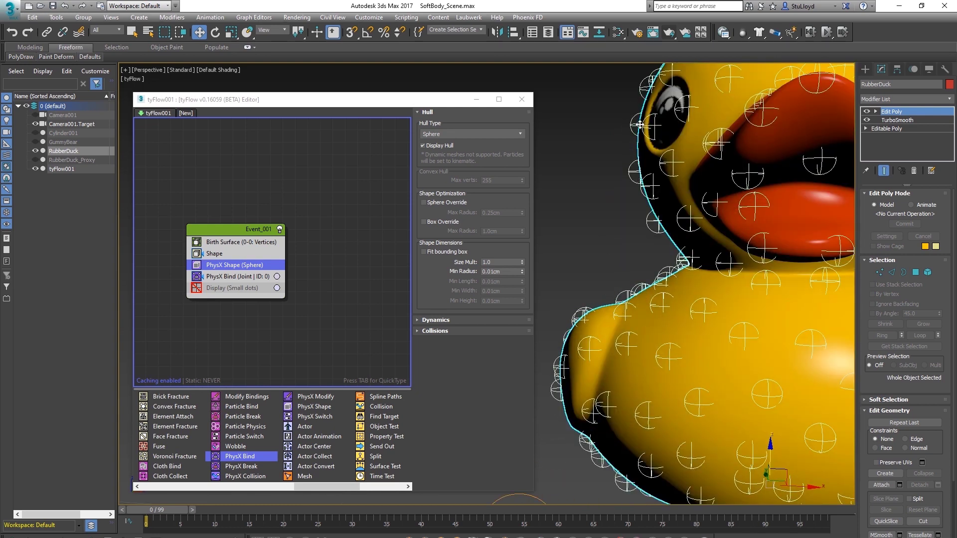
{"action": "middle_click_drag", "start_coordinate": [683, 259], "coordinate": [660, 291], "text": "alt"}
{"action": "scroll", "coordinate": [660, 292], "scroll_direction": "up", "scroll_amount": 2}
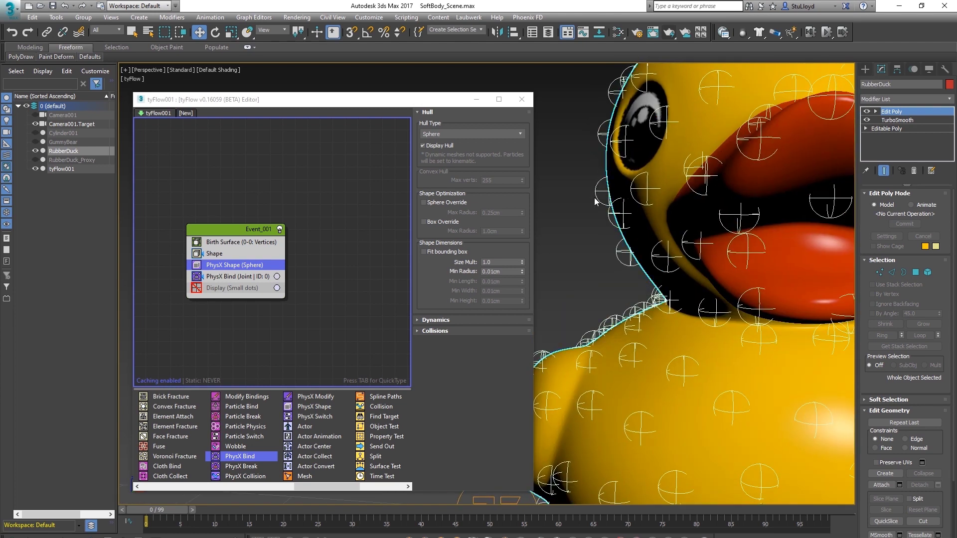
{"action": "scroll", "coordinate": [686, 306], "scroll_direction": "down", "scroll_amount": 4}
{"action": "middle_click_drag", "start_coordinate": [685, 306], "coordinate": [657, 282], "text": "alt"}
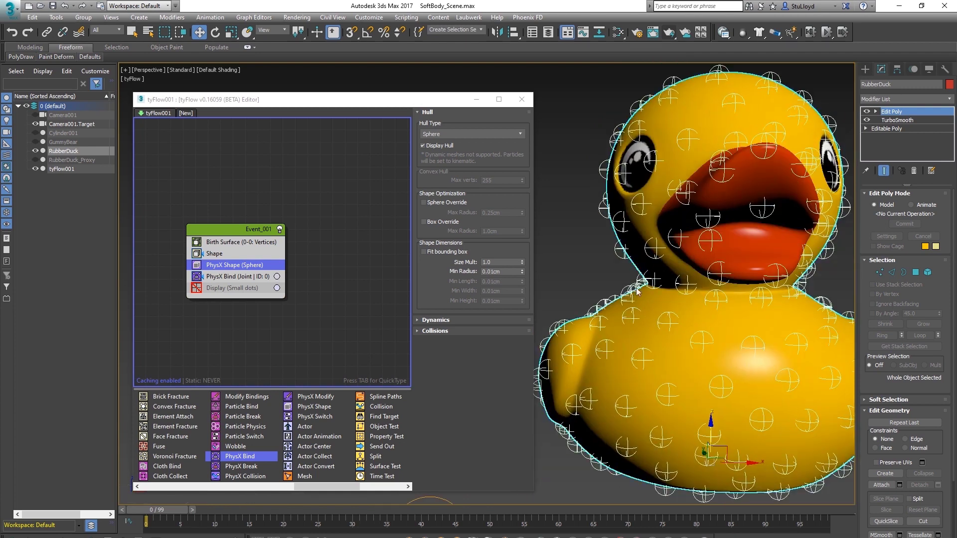
{"action": "scroll", "coordinate": [658, 283], "scroll_direction": "up", "scroll_amount": 5}
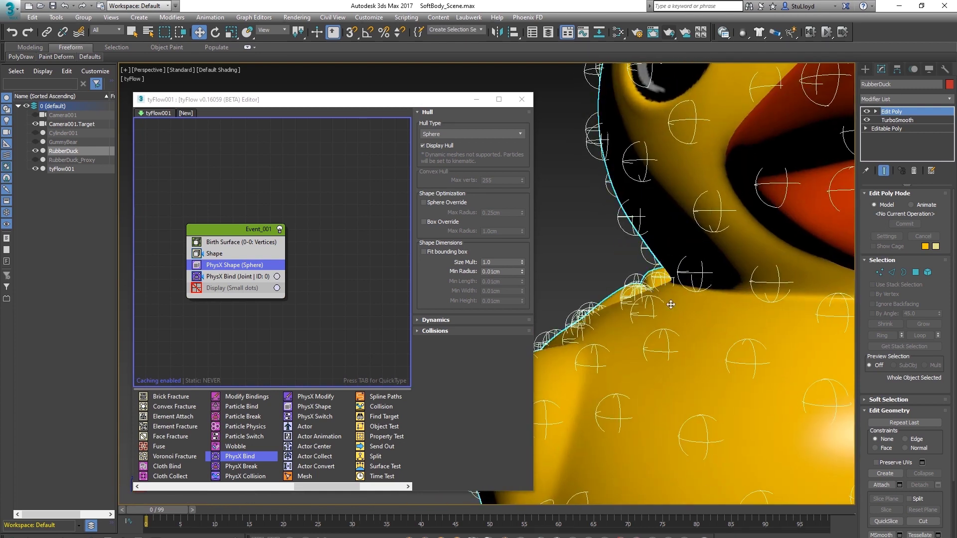
Set the Shape operator's particle scale to 100% in Event_001.
{"action": "scroll", "coordinate": [697, 296], "scroll_direction": "down", "scroll_amount": 2}
{"action": "middle_click_drag", "start_coordinate": [699, 299], "coordinate": [681, 250], "text": "alt"}
{"action": "scroll", "coordinate": [675, 294], "scroll_direction": "down", "scroll_amount": 4}
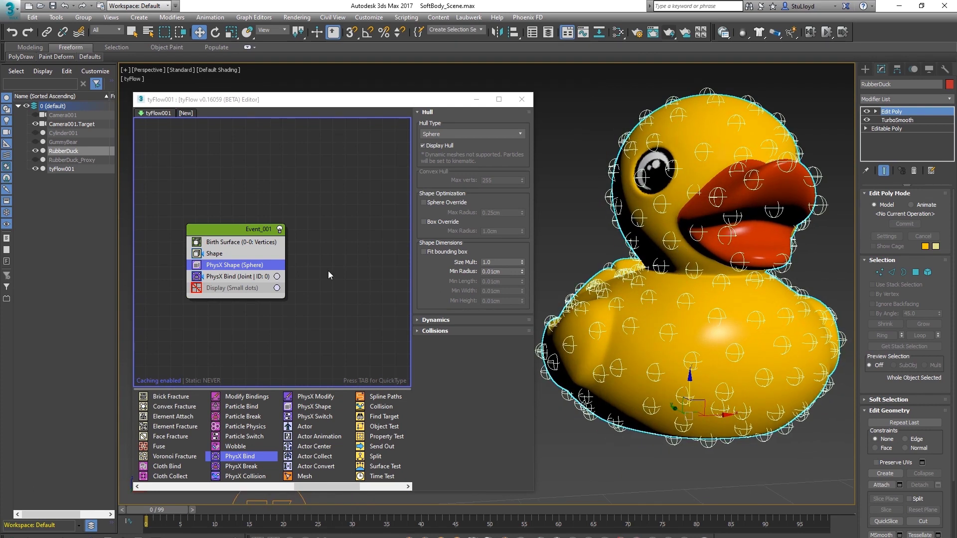
{"action": "left_click", "coordinate": [214, 254]}
{"action": "left_click", "coordinate": [495, 330]}
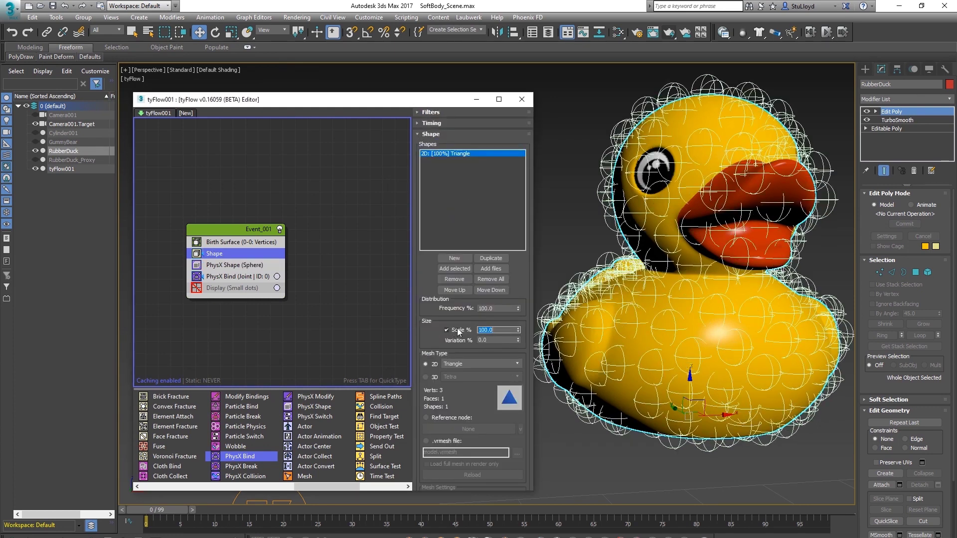
{"action": "middle_click_drag", "start_coordinate": [664, 274], "coordinate": [584, 287], "text": "alt"}
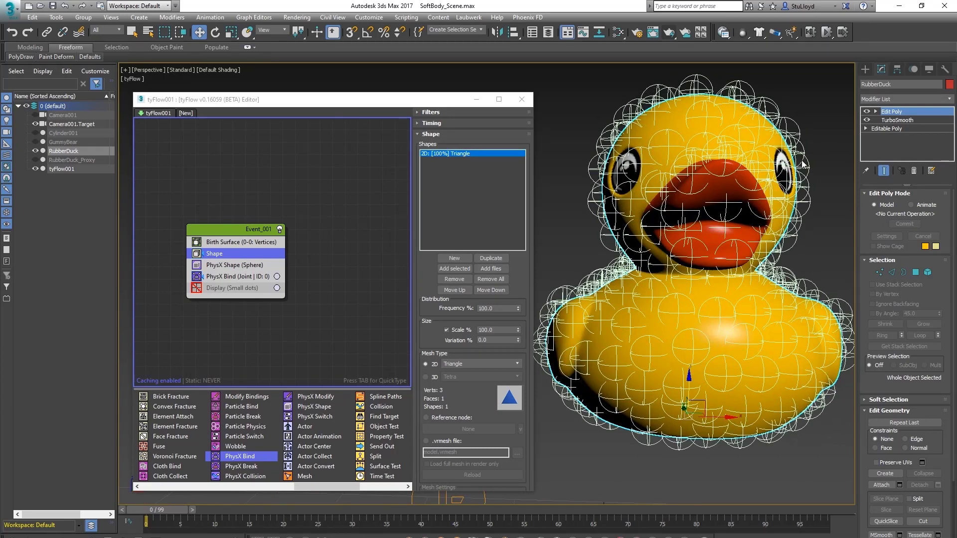
Delete the Edit Poly modifier from RubberDuck and disable its TurboSmooth modifier.
{"action": "scroll", "coordinate": [684, 217], "scroll_direction": "down", "scroll_amount": 2}
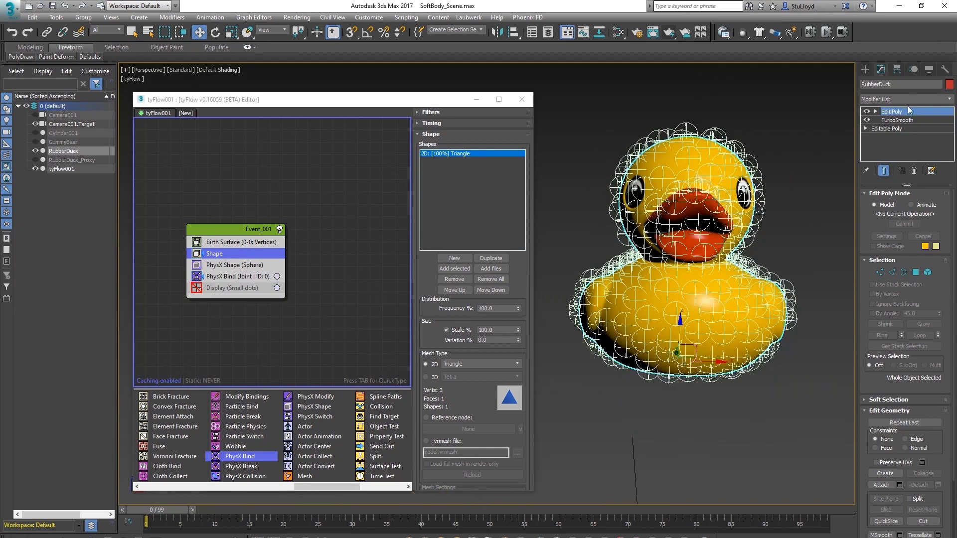
{"action": "left_click", "coordinate": [913, 171]}
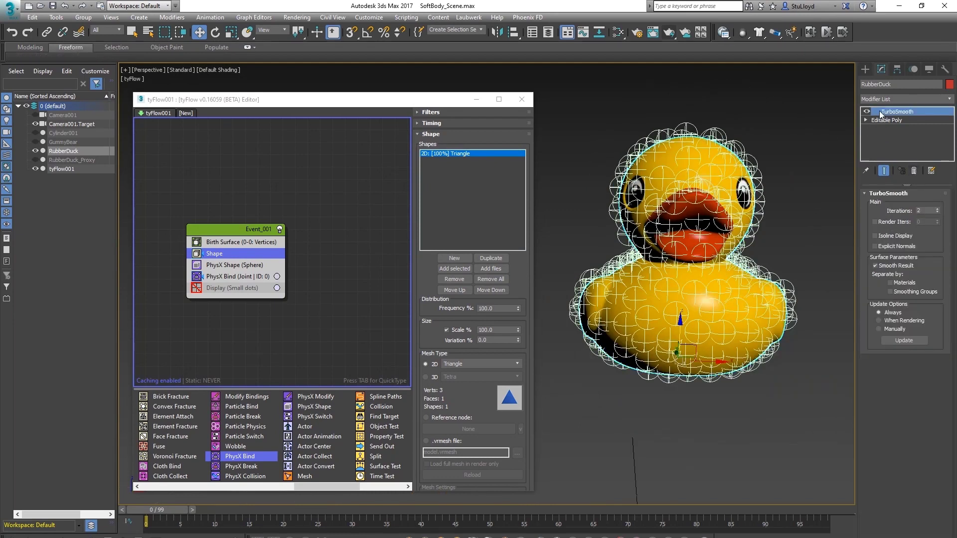
{"action": "middle_click_drag", "start_coordinate": [731, 261], "coordinate": [702, 254], "text": "alt"}
{"action": "scroll", "coordinate": [695, 270], "scroll_direction": "down", "scroll_amount": 2}
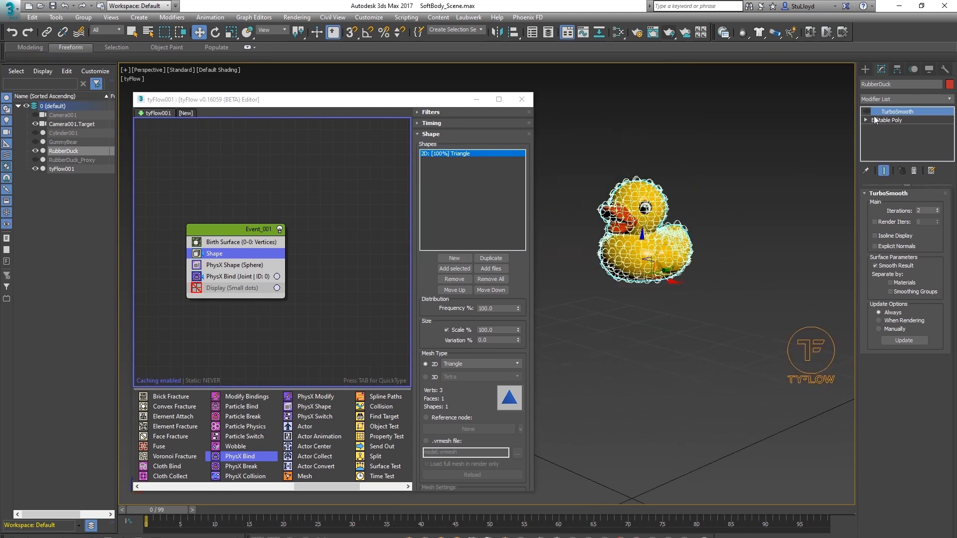
Add a tyParticleSkin modifier to RubberDuck and assign tyFlow001 as its particle source.
{"action": "left_click", "coordinate": [951, 101]}
{"action": "scroll", "coordinate": [894, 440], "scroll_direction": "down", "scroll_amount": 5}
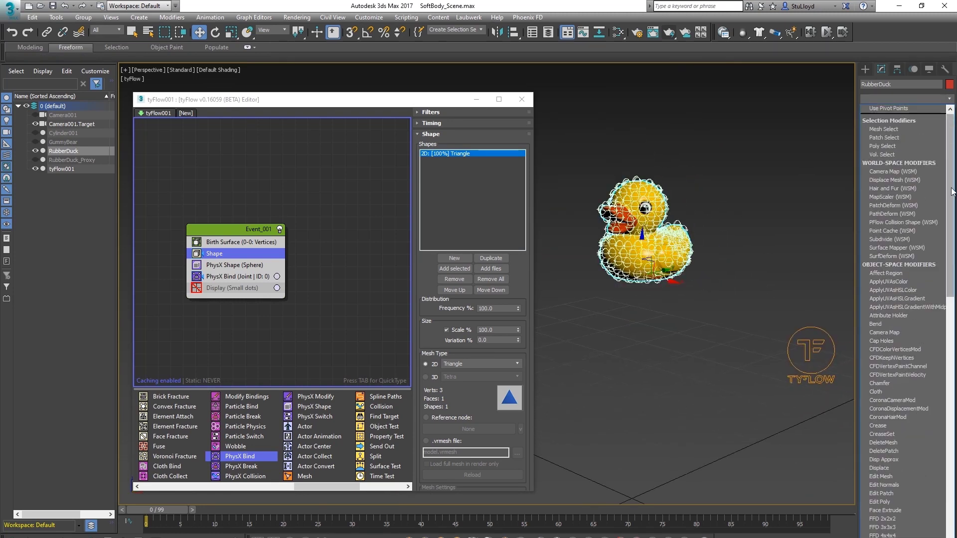
{"action": "left_click", "coordinate": [891, 439]}
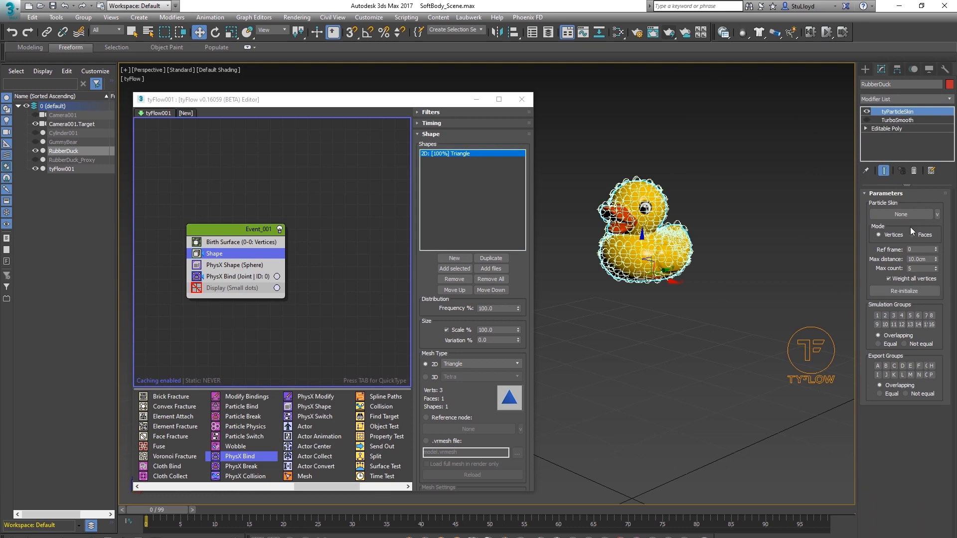
{"action": "left_click", "coordinate": [901, 214]}
{"action": "left_click", "coordinate": [821, 327]}
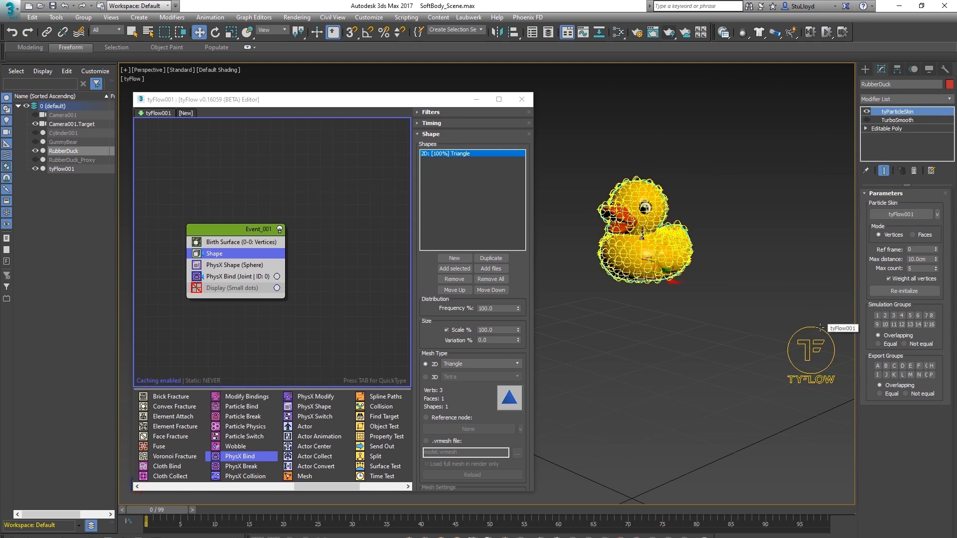
{"action": "middle_click_drag", "start_coordinate": [707, 237], "coordinate": [705, 214], "text": "alt"}
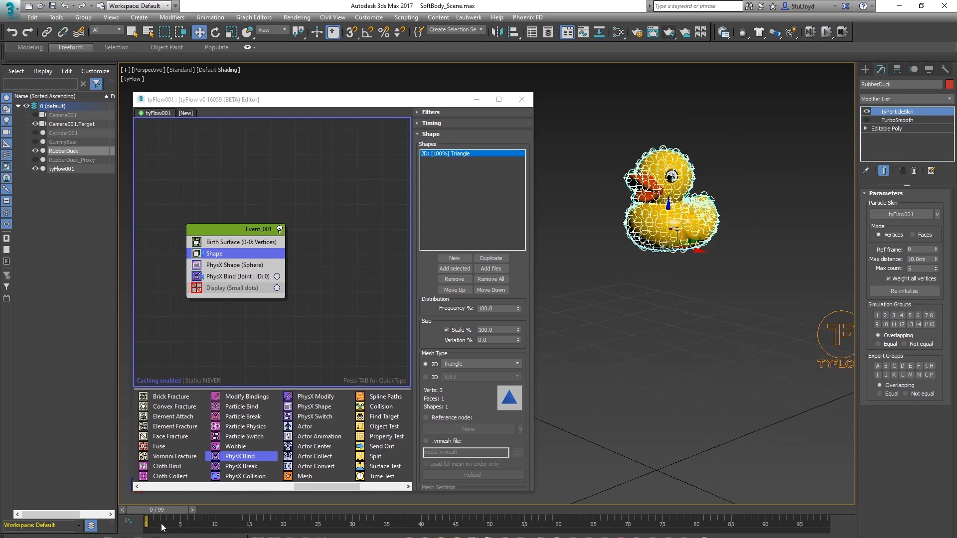
Scrub the simulation to frame 17 and view how the skinned duck deforms on the ground.
{"action": "left_click_drag", "start_coordinate": [172, 510], "coordinate": [289, 506]}
{"action": "middle_click_drag", "start_coordinate": [658, 350], "coordinate": [670, 260]}
{"action": "scroll", "coordinate": [672, 314], "scroll_direction": "up", "scroll_amount": 6}
{"action": "middle_click_drag", "start_coordinate": [670, 337], "coordinate": [645, 301], "text": "alt"}
Move TurboSmooth above tyParticleSkin in RubberDuck's modifier stack and re-enable it.
{"action": "left_click_drag", "start_coordinate": [895, 122], "coordinate": [898, 112]}
{"action": "left_click", "coordinate": [866, 112]}
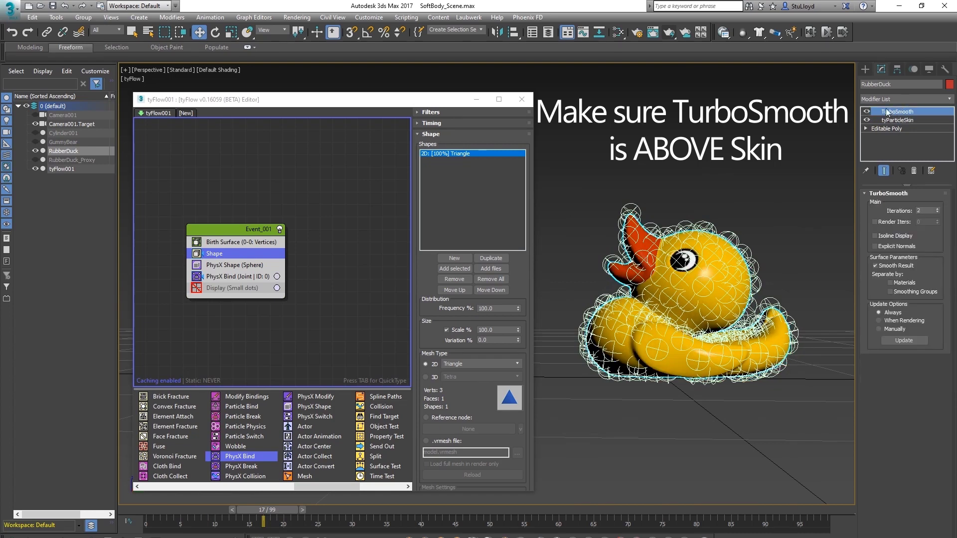
{"action": "scroll", "coordinate": [738, 299], "scroll_direction": "up", "scroll_amount": 5}
{"action": "middle_click_drag", "start_coordinate": [706, 309], "coordinate": [703, 310], "text": "alt"}
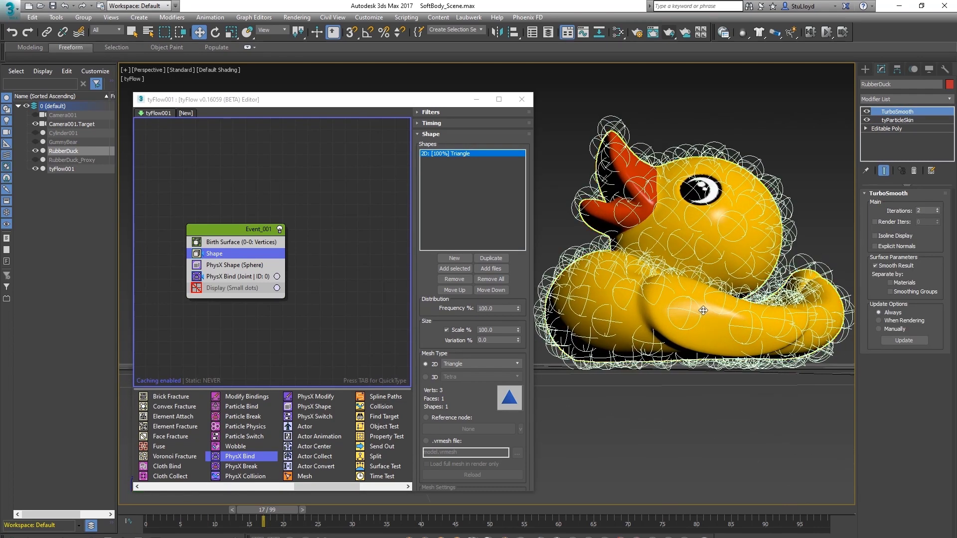
Hide the PhysX Shape hulls to inspect the deformed duck surface, and display them again.
{"action": "left_click", "coordinate": [220, 265]}
{"action": "left_click", "coordinate": [429, 146]}
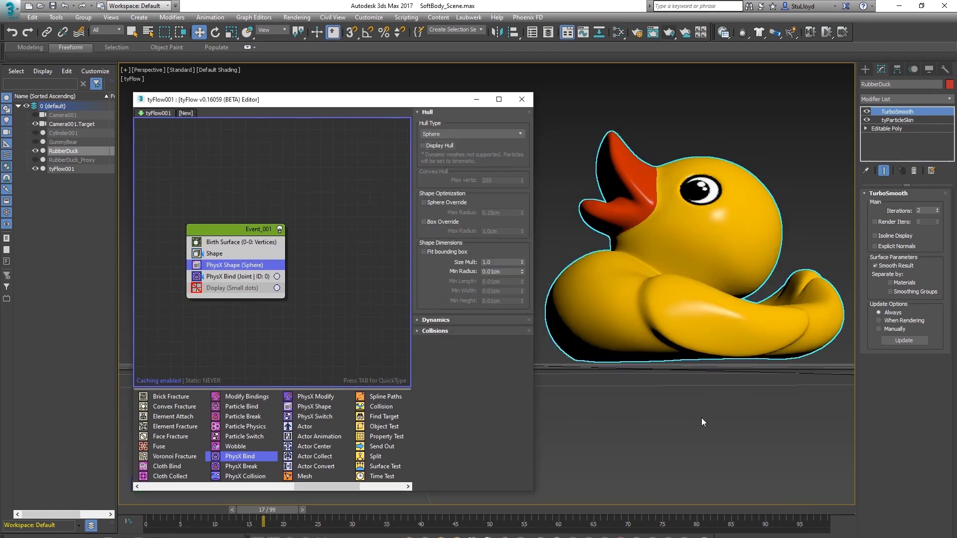
{"action": "middle_click_drag", "start_coordinate": [689, 361], "coordinate": [647, 359], "text": "alt"}
{"action": "scroll", "coordinate": [670, 362], "scroll_direction": "down", "scroll_amount": 3}
{"action": "scroll", "coordinate": [710, 371], "scroll_direction": "up", "scroll_amount": 3}
{"action": "left_click", "coordinate": [434, 146]}
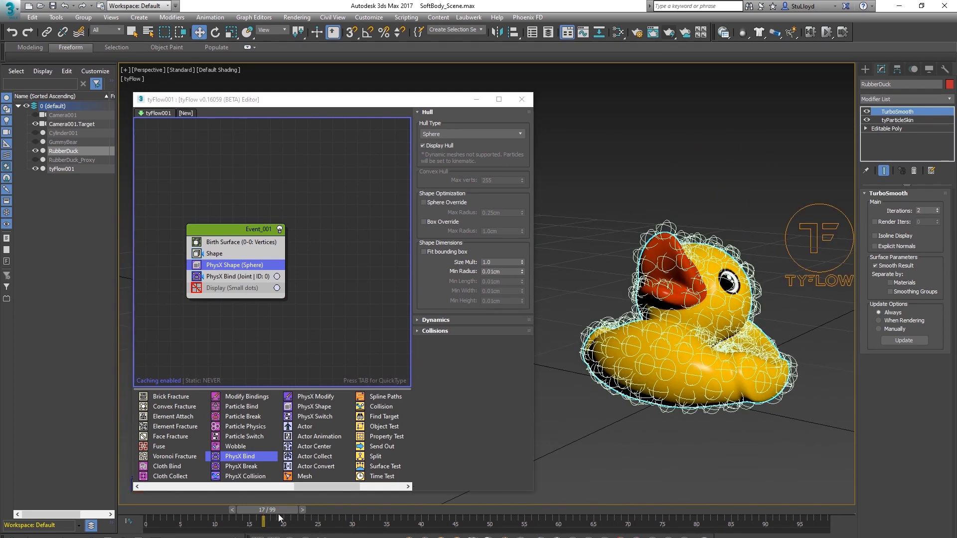
Return to frame 0 and add a Push modifier to RubberDuck_Proxy with a value of -0.32 cm.
{"action": "key", "text": "Home"}
{"action": "middle_click_drag", "start_coordinate": [655, 395], "coordinate": [661, 376]}
{"action": "middle_click_drag", "start_coordinate": [660, 376], "coordinate": [651, 376], "text": "alt"}
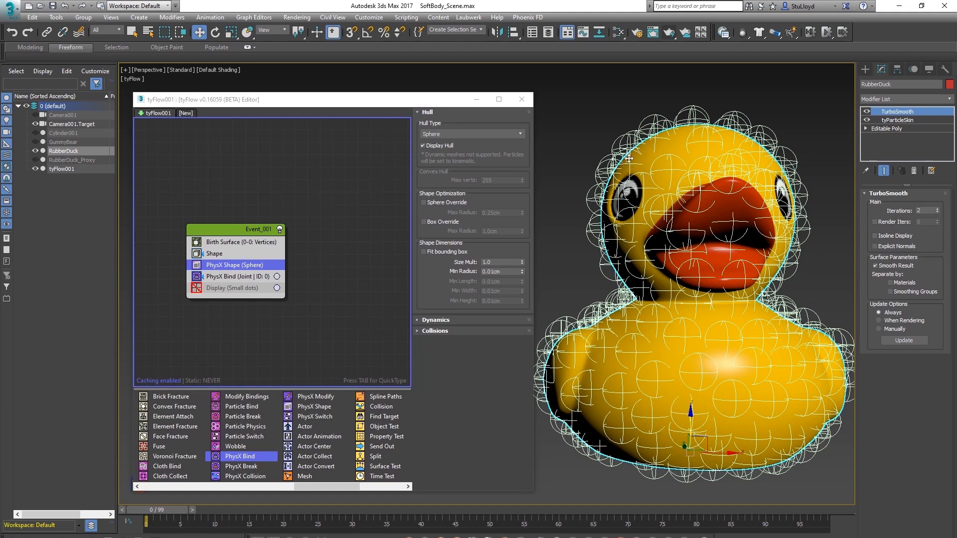
{"action": "left_click", "coordinate": [74, 161]}
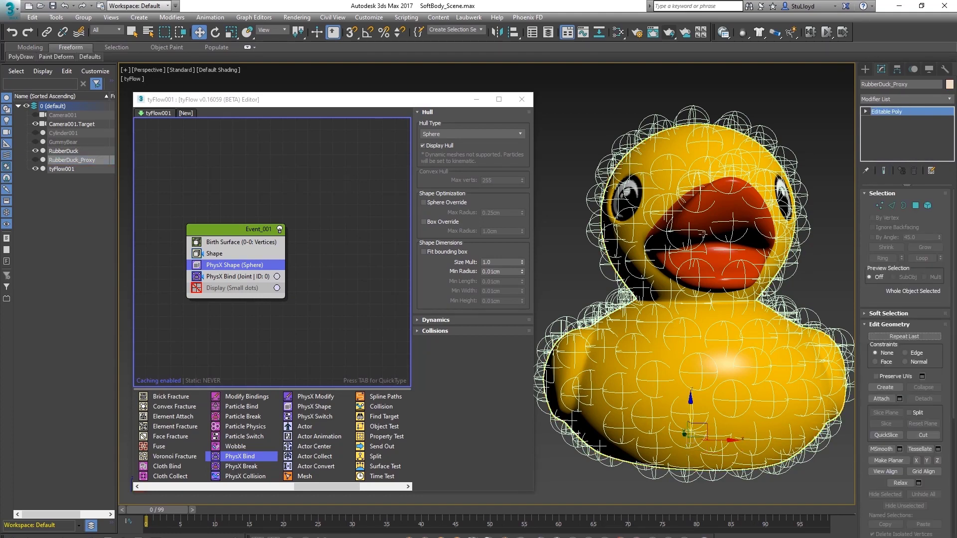
{"action": "left_click", "coordinate": [950, 100]}
{"action": "scroll", "coordinate": [892, 146], "scroll_direction": "down", "scroll_amount": 10}
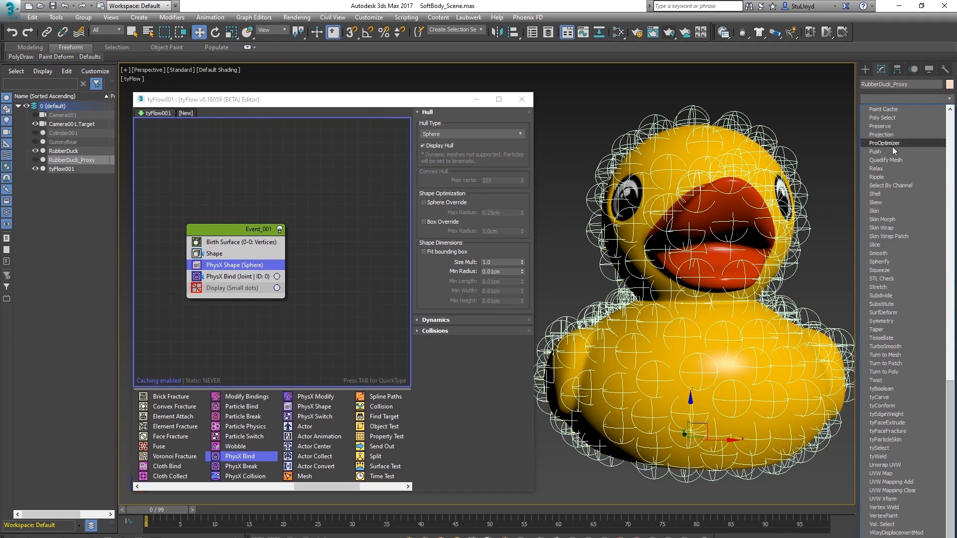
{"action": "left_click", "coordinate": [885, 151]}
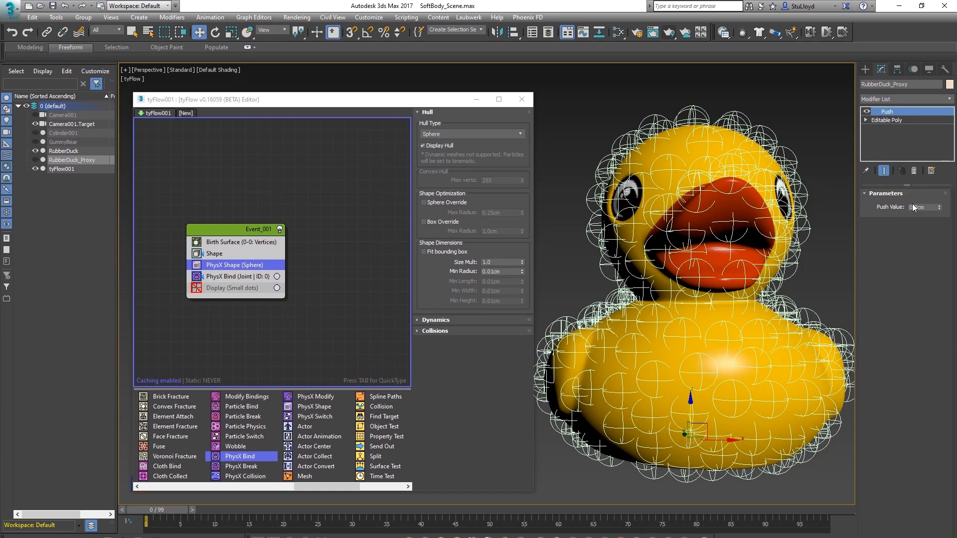
{"action": "left_click_drag", "start_coordinate": [939, 210], "coordinate": [940, 226]}
Show RubberDuck_Proxy in place of RubberDuck and set its Push Value to -0.63 cm.
{"action": "left_click", "coordinate": [34, 159]}
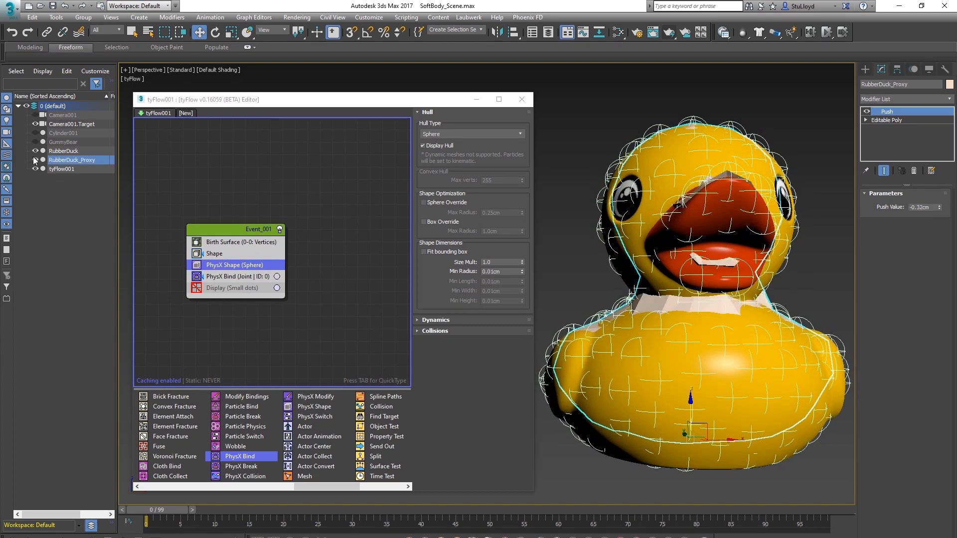
{"action": "left_click", "coordinate": [34, 151]}
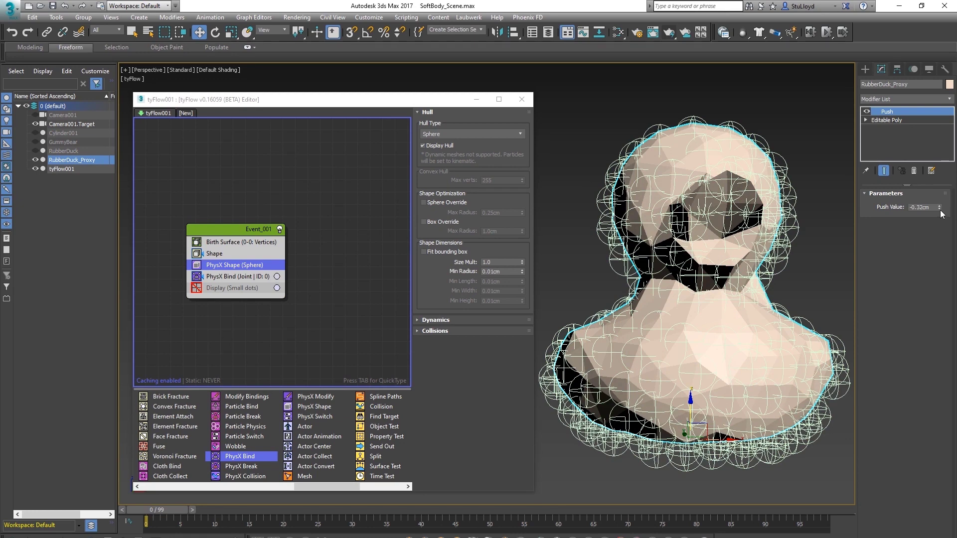
{"action": "left_click_drag", "start_coordinate": [939, 209], "coordinate": [926, 187]}
{"action": "left_click_drag", "start_coordinate": [924, 140], "coordinate": [925, 224]}
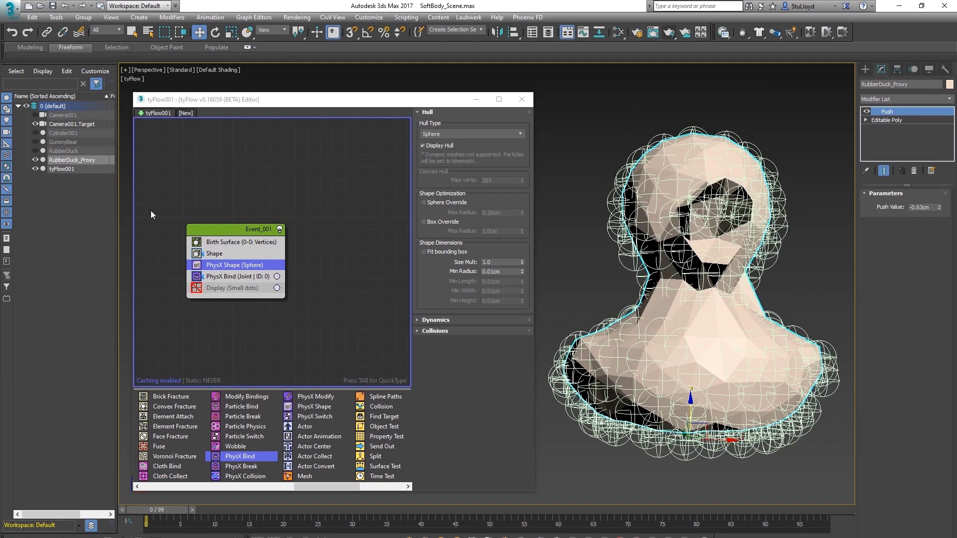
Show RubberDuck in place of the proxy and set the proxy's Push Value to -0.28 cm.
{"action": "left_click", "coordinate": [36, 151]}
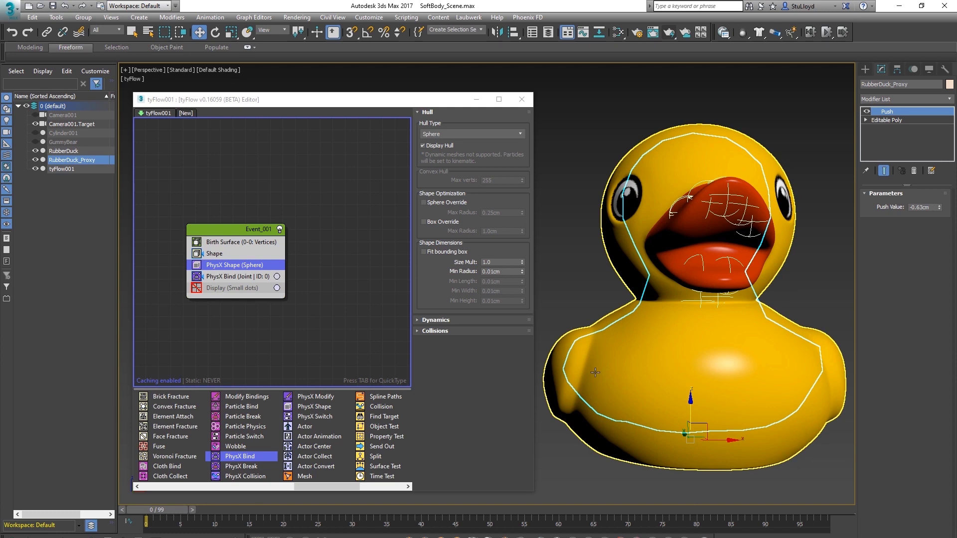
{"action": "left_click", "coordinate": [36, 160]}
{"action": "mouse_move", "coordinate": [938, 207]}
{"action": "left_mouse_down"}
{"action": "mouse_move", "coordinate": [942, 178]}
{"action": "mouse_move", "coordinate": [943, 189]}
{"action": "left_mouse_up"}
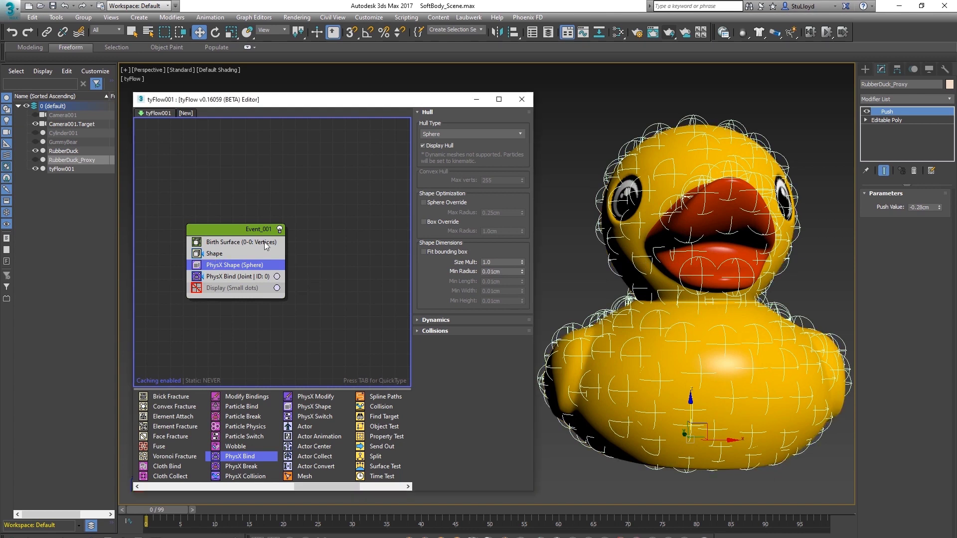
Set the Shape operator's scale to 80% and the proxy's Push Value to -0.36 cm.
{"action": "left_click", "coordinate": [215, 254]}
{"action": "left_click_drag", "start_coordinate": [499, 332], "coordinate": [463, 334]}
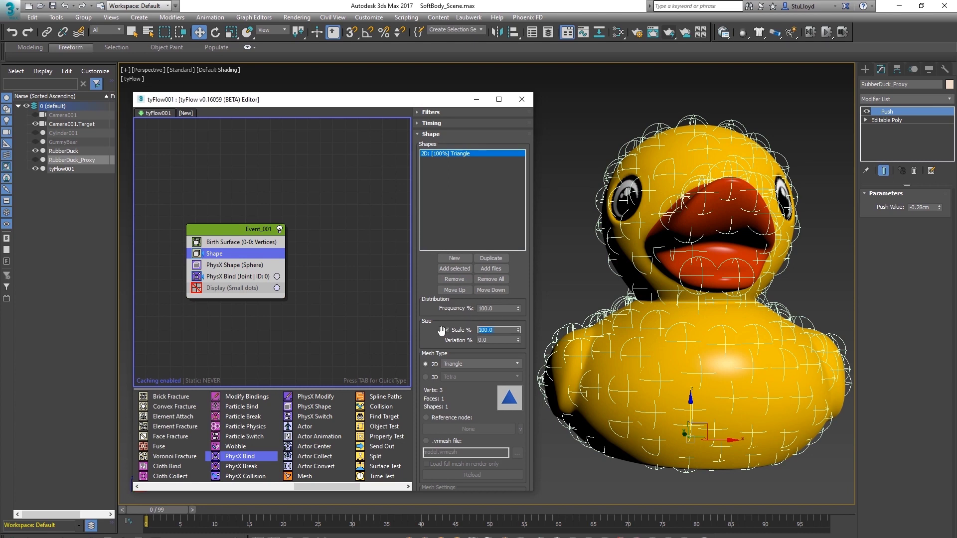
{"action": "type", "text": "80"}
{"action": "key", "text": "Return"}
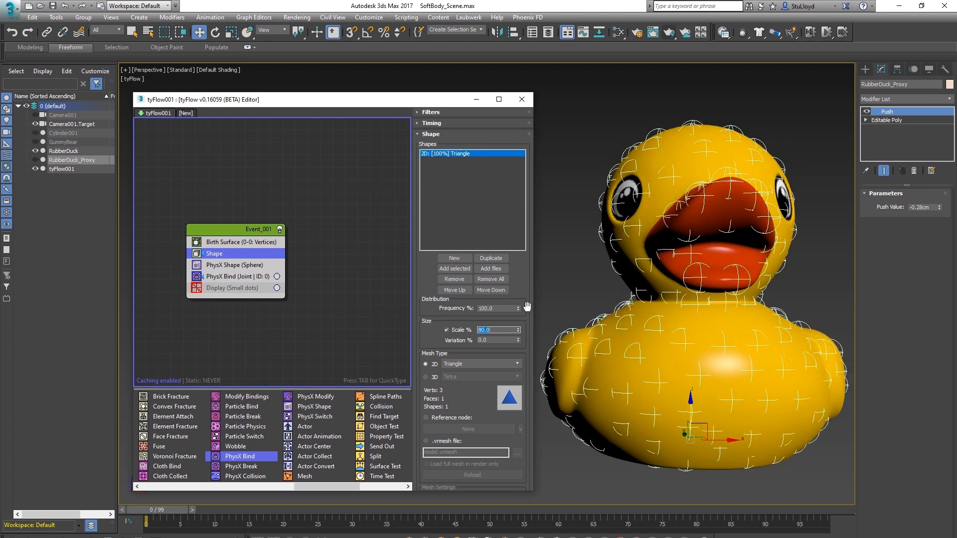
{"action": "left_click", "coordinate": [939, 205]}
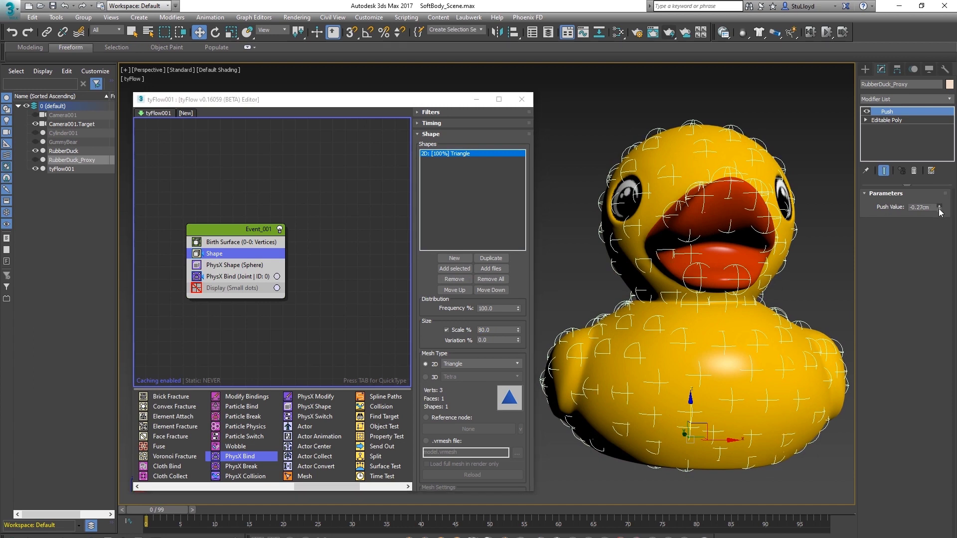
{"action": "left_click_drag", "start_coordinate": [939, 209], "coordinate": [940, 212]}
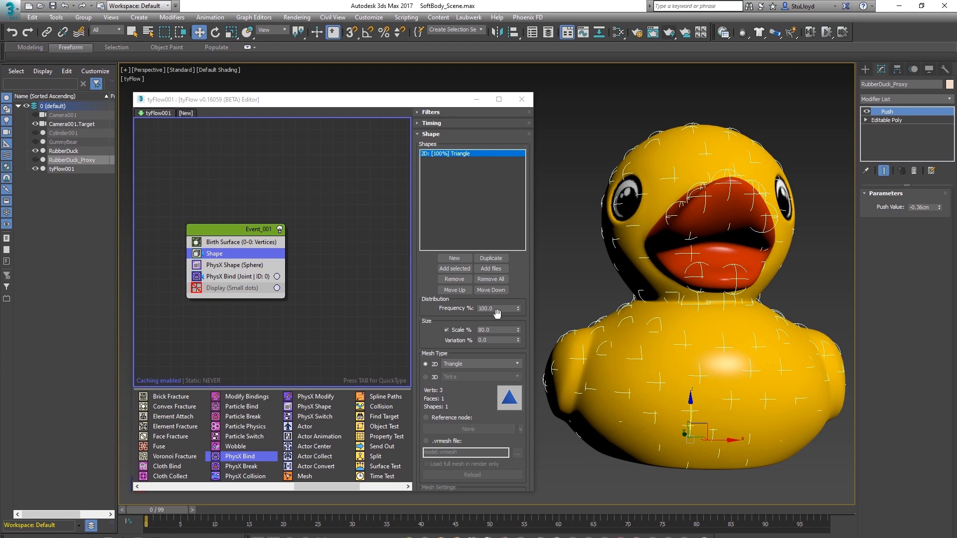
Try a Shape scale of 90% with a proxy Push Value of -0.38 cm.
{"action": "double_click", "coordinate": [484, 331]}
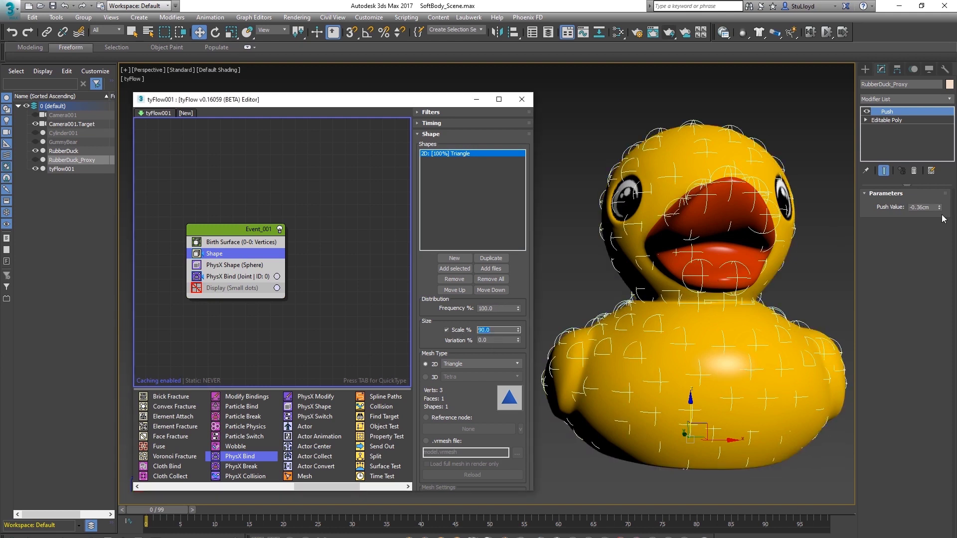
{"action": "mouse_move", "coordinate": [939, 211]}
{"action": "left_mouse_down"}
{"action": "mouse_move", "coordinate": [941, 199]}
{"action": "mouse_move", "coordinate": [941, 210]}
{"action": "left_mouse_up"}
Set the Shape scale to 85% and the proxy's Push Value to -0.36 cm.
{"action": "left_click_drag", "start_coordinate": [491, 330], "coordinate": [464, 332]}
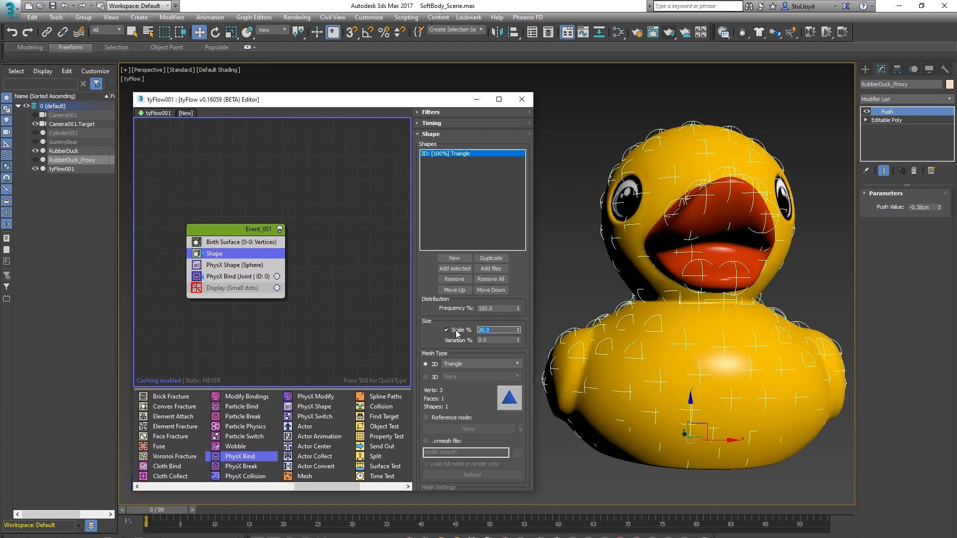
{"action": "type", "text": "85"}
{"action": "key", "text": "Return"}
{"action": "left_click_drag", "start_coordinate": [940, 209], "coordinate": [939, 206]}
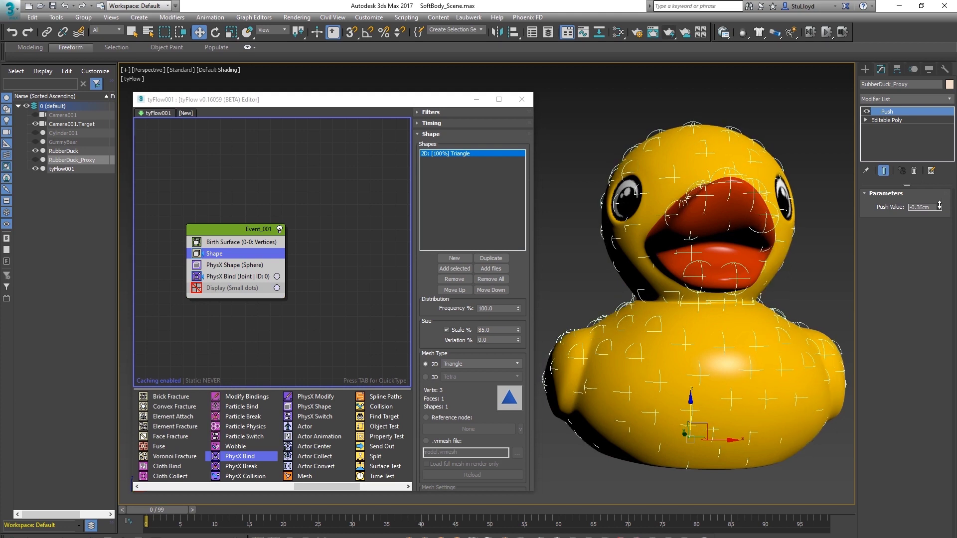
Turn off Display Hull in the PhysX Shape operator and move the tyFlow editor away from the duck.
{"action": "scroll", "coordinate": [695, 319], "scroll_direction": "down", "scroll_amount": 3}
{"action": "middle_click_drag", "start_coordinate": [728, 313], "coordinate": [727, 277], "text": "alt"}
{"action": "scroll", "coordinate": [718, 259], "scroll_direction": "down", "scroll_amount": 5}
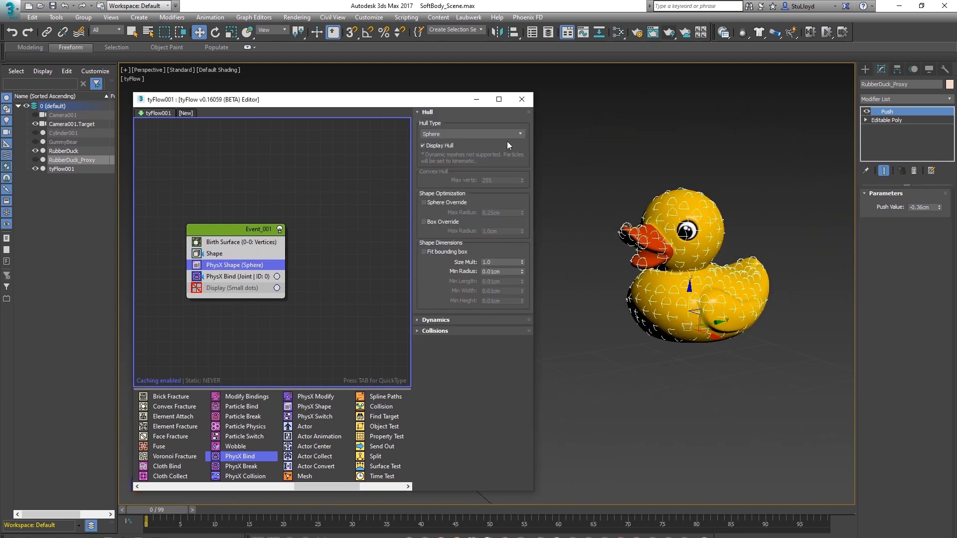
{"action": "left_click", "coordinate": [427, 145]}
{"action": "left_click_drag", "start_coordinate": [415, 101], "coordinate": [357, 104]}
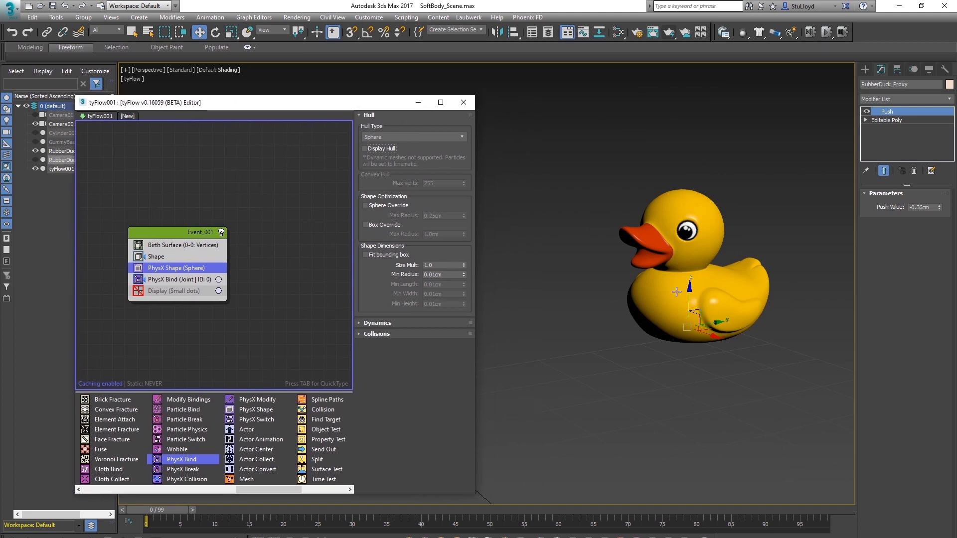
Deselect everything, play the simulation to frame 29, examine the duck's deformation on the ground, and rewind to frame 0.
{"action": "middle_click_drag", "start_coordinate": [713, 306], "coordinate": [674, 219]}
{"action": "scroll", "coordinate": [674, 219], "scroll_direction": "down", "scroll_amount": 3}
{"action": "middle_click_drag", "start_coordinate": [685, 282], "coordinate": [656, 262], "text": "alt"}
{"action": "left_click", "coordinate": [722, 368]}
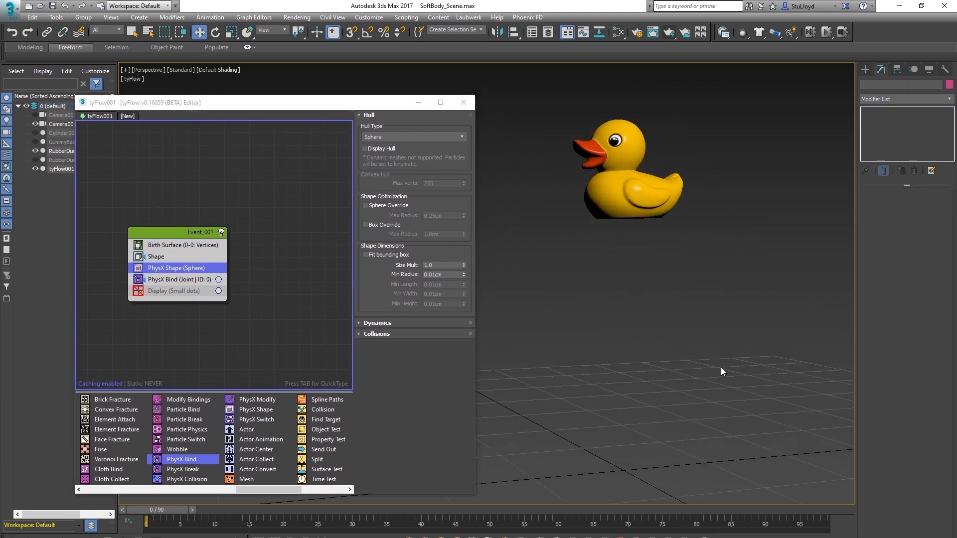
{"action": "key", "text": "slash"}
{"action": "key", "text": "slash"}
{"action": "scroll", "coordinate": [612, 439], "scroll_direction": "up", "scroll_amount": 8}
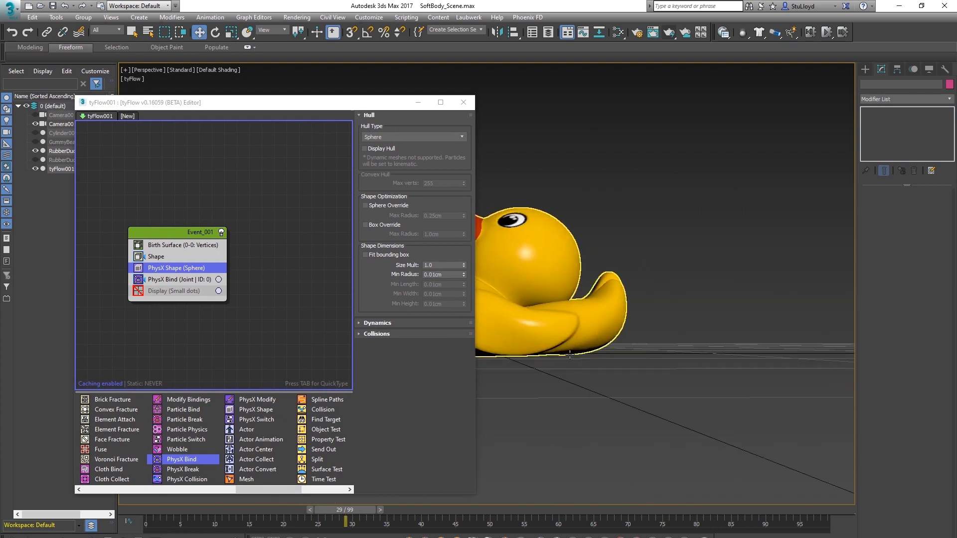
{"action": "middle_click_drag", "start_coordinate": [654, 375], "coordinate": [668, 399], "text": "alt"}
{"action": "key", "text": "Home"}
{"action": "scroll", "coordinate": [634, 302], "scroll_direction": "down", "scroll_amount": 4}
{"action": "middle_click_drag", "start_coordinate": [635, 301], "coordinate": [613, 289], "text": "alt"}
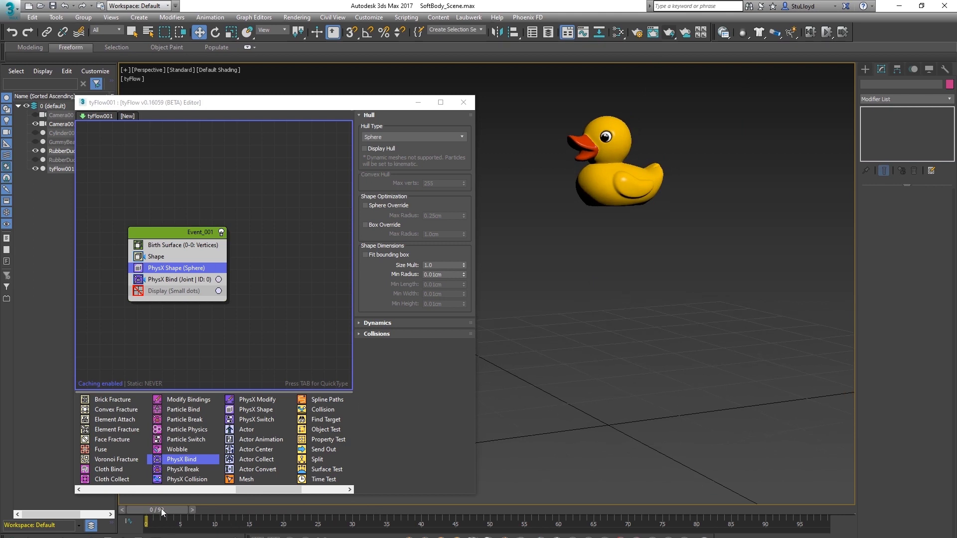
At frame 13, enable the Movement spring in PhysX Bind and turn on Enable drive for Movement, Swing and Twist.
{"action": "left_click_drag", "start_coordinate": [161, 513], "coordinate": [246, 512]}
{"action": "middle_click_drag", "start_coordinate": [618, 410], "coordinate": [696, 383]}
{"action": "scroll", "coordinate": [666, 376], "scroll_direction": "up", "scroll_amount": 5}
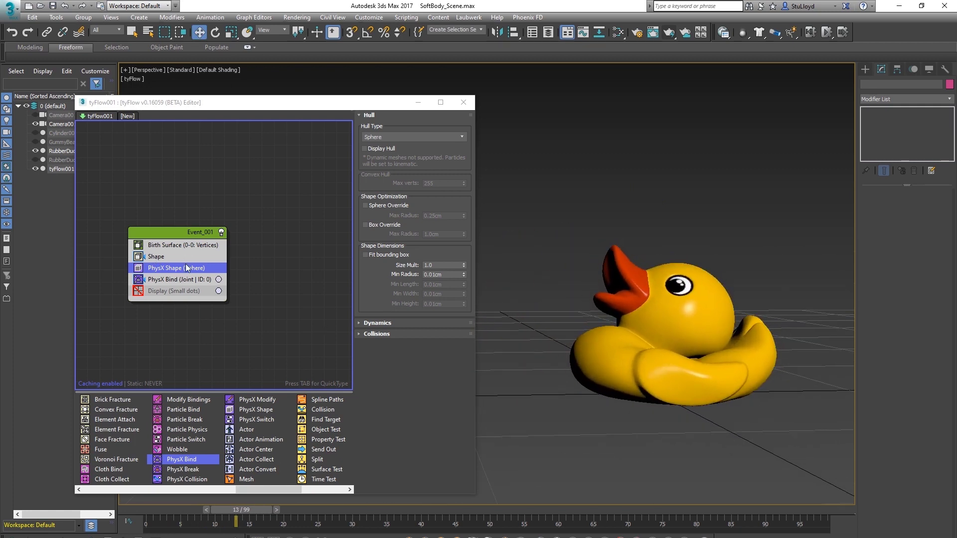
{"action": "left_click", "coordinate": [169, 279]}
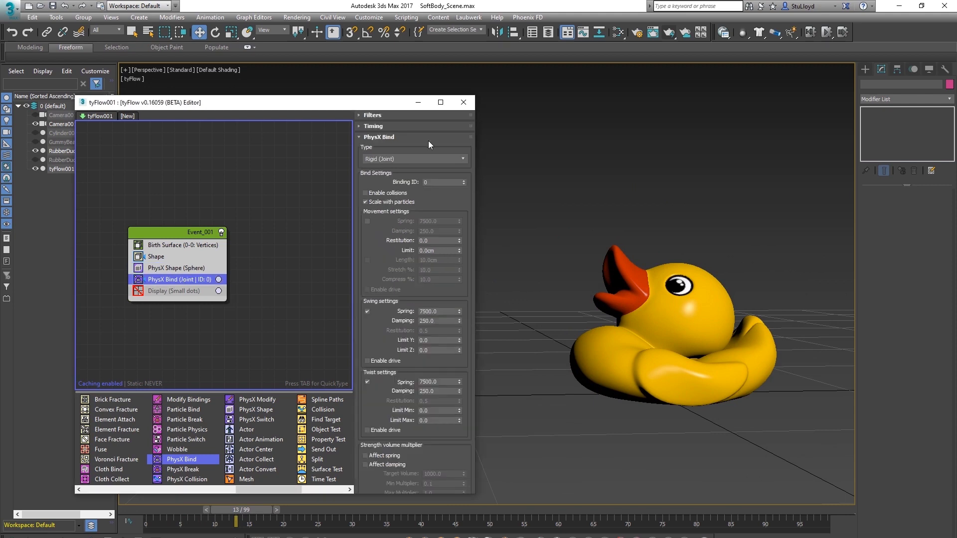
{"action": "left_click", "coordinate": [367, 221]}
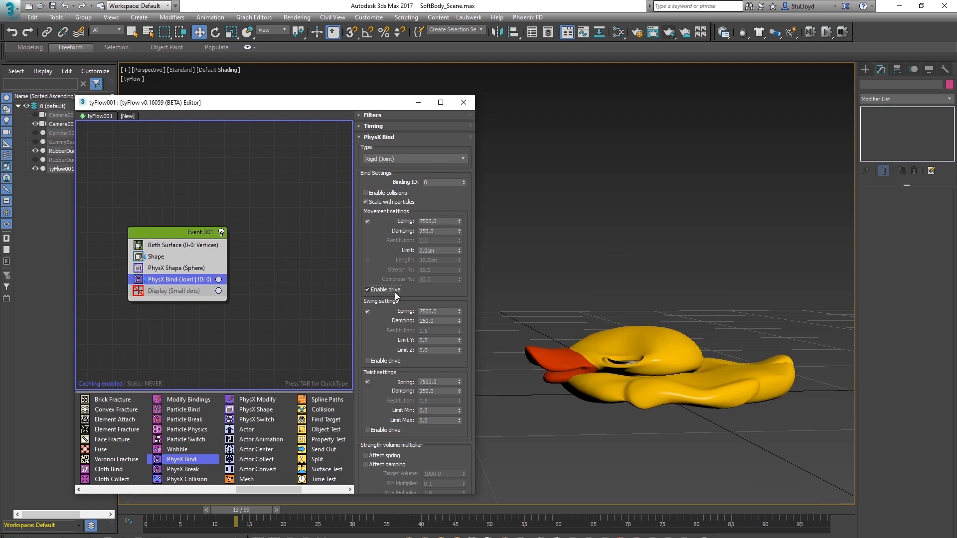
{"action": "left_click", "coordinate": [369, 360]}
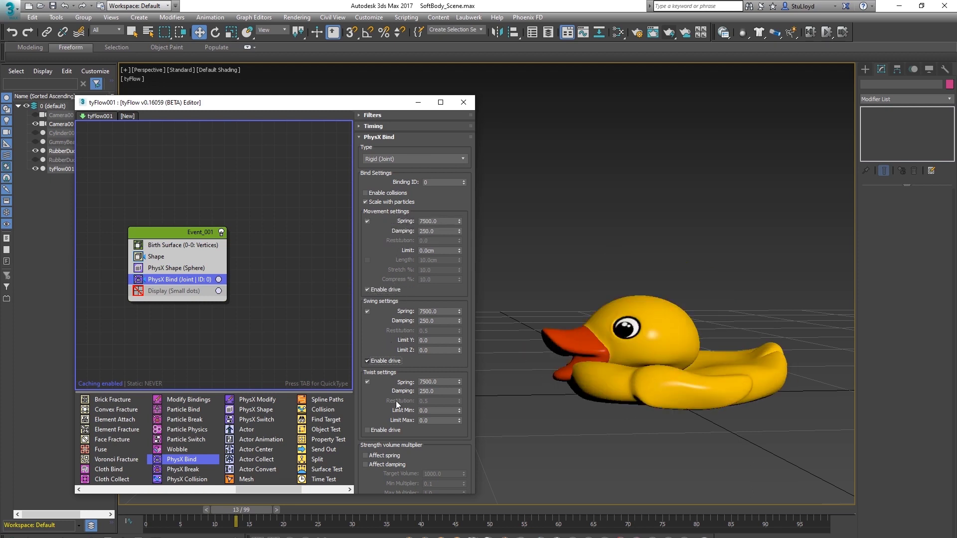
{"action": "left_click", "coordinate": [368, 430]}
{"action": "middle_click_drag", "start_coordinate": [685, 372], "coordinate": [695, 354]}
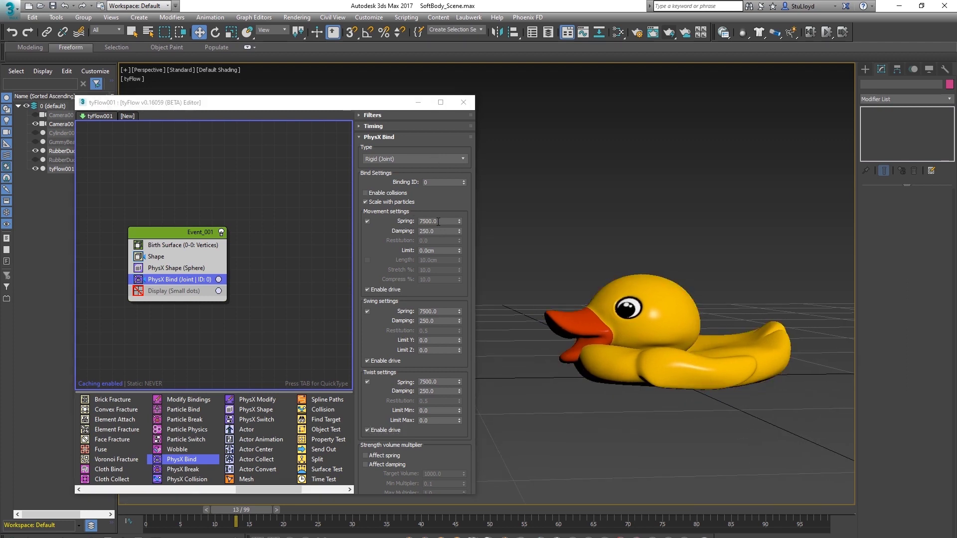
Set the Movement, Swing and Twist Spring values in PhysX Bind to 100000.
{"action": "left_click_drag", "start_coordinate": [442, 221], "coordinate": [386, 221]}
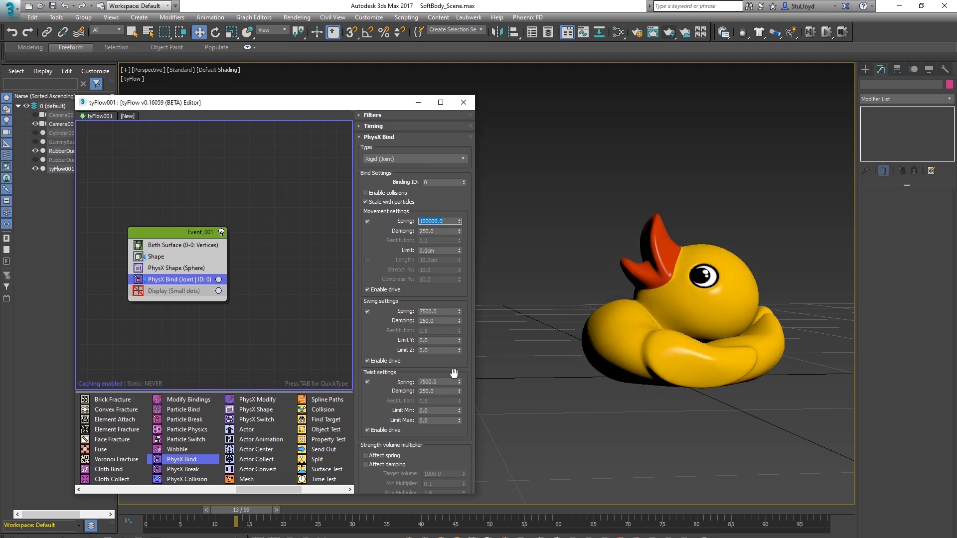
{"action": "left_click_drag", "start_coordinate": [443, 311], "coordinate": [379, 313]}
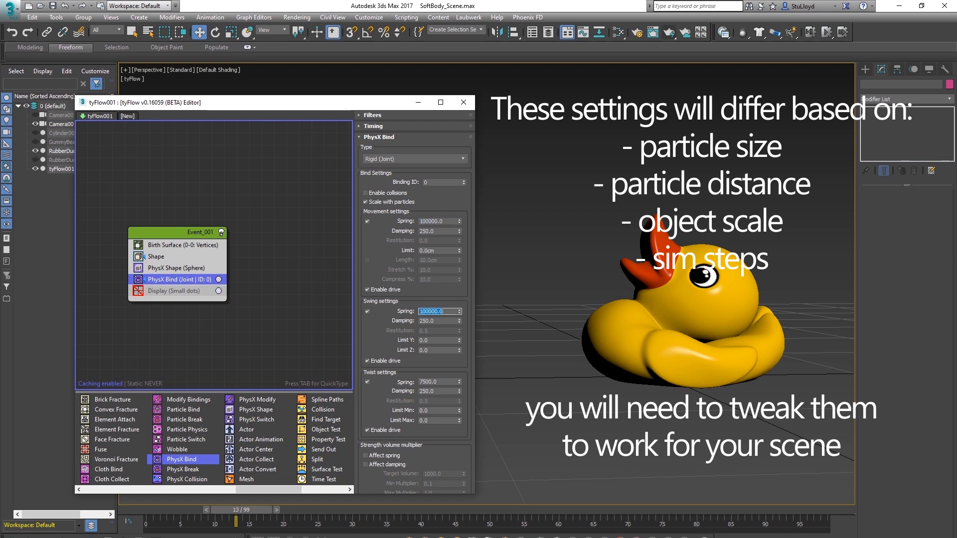
{"action": "left_click_drag", "start_coordinate": [449, 381], "coordinate": [376, 380]}
{"action": "type", "text": "100000"}
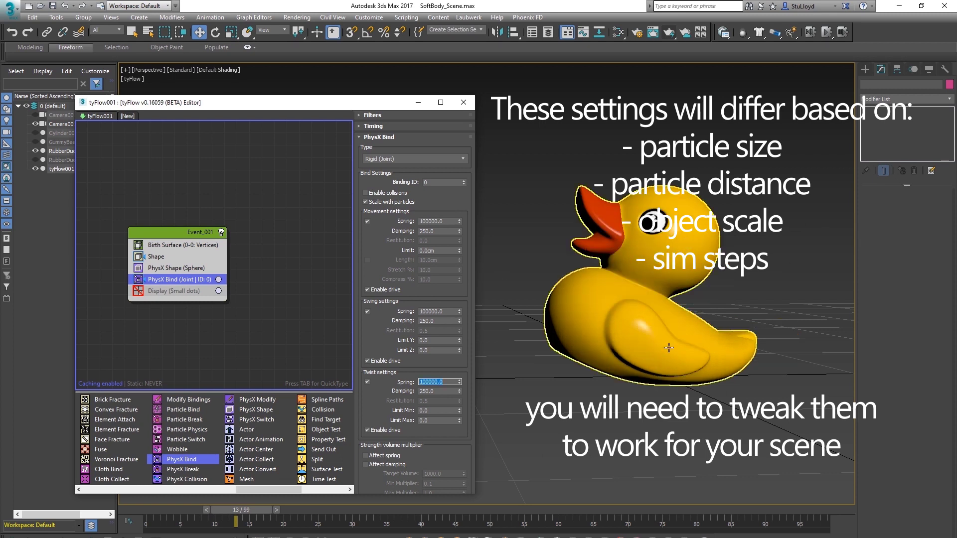
Rewind to frame 0, play the simulation, and scrub through the frames to examine how the duck falls and lands.
{"action": "middle_click_drag", "start_coordinate": [668, 345], "coordinate": [665, 336], "text": "alt"}
{"action": "scroll", "coordinate": [665, 336], "scroll_direction": "down", "scroll_amount": 3}
{"action": "left_click_drag", "start_coordinate": [249, 509], "coordinate": [165, 509]}
{"action": "middle_click_drag", "start_coordinate": [605, 336], "coordinate": [610, 336], "text": "alt"}
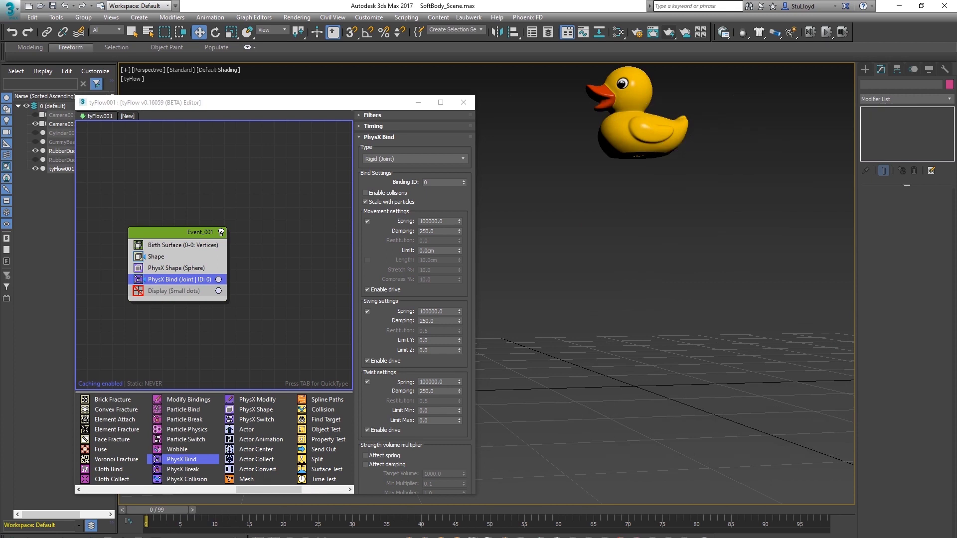
{"action": "key", "text": "slash"}
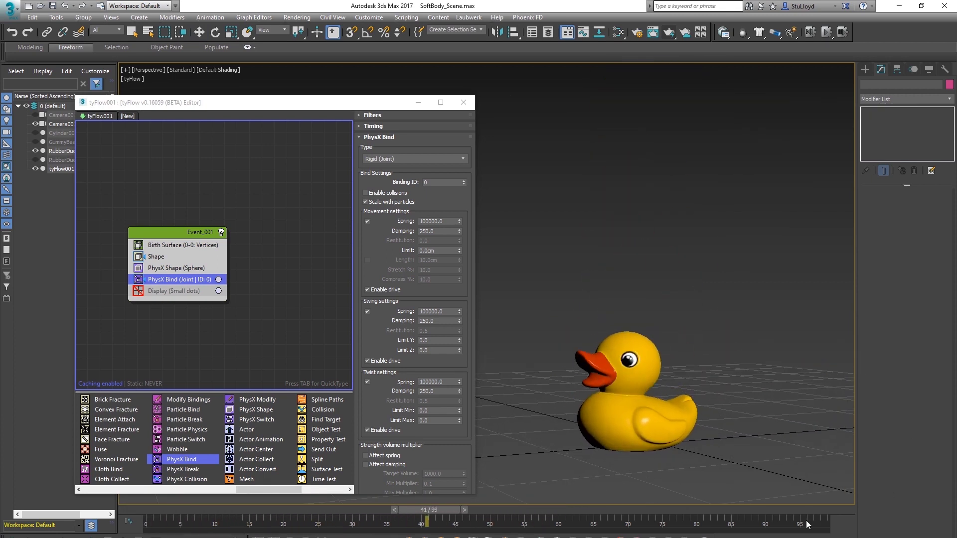
{"action": "left_click", "coordinate": [189, 509]}
{"action": "left_click_drag", "start_coordinate": [189, 510], "coordinate": [312, 510]}
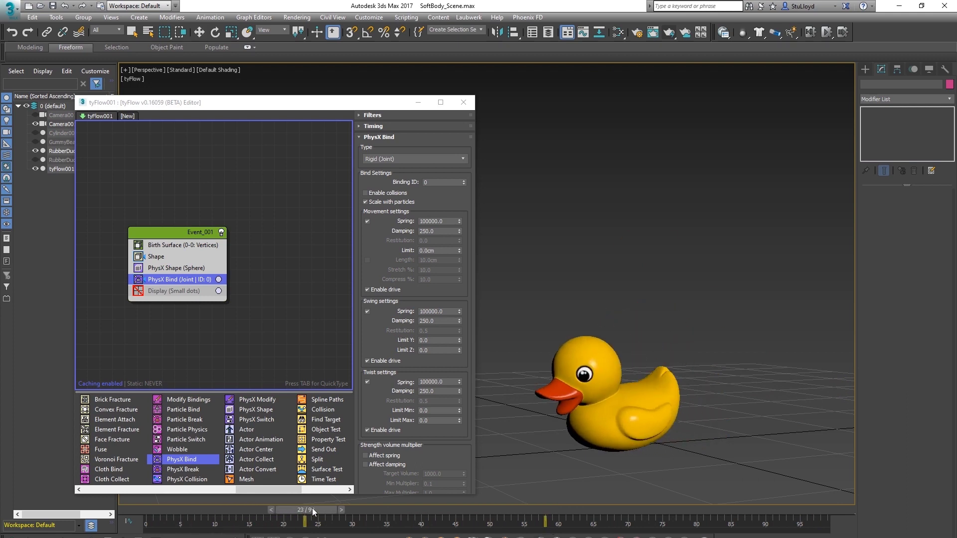
{"action": "left_click_drag", "start_coordinate": [312, 510], "coordinate": [325, 509]}
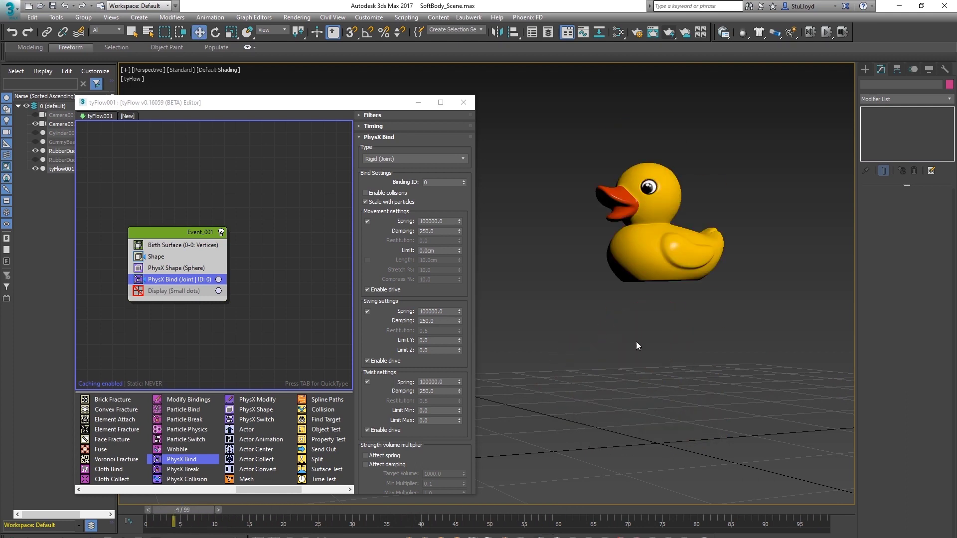
{"action": "middle_click_drag", "start_coordinate": [635, 343], "coordinate": [653, 353], "text": "alt"}
{"action": "scroll", "coordinate": [652, 353], "scroll_direction": "down", "scroll_amount": 3}
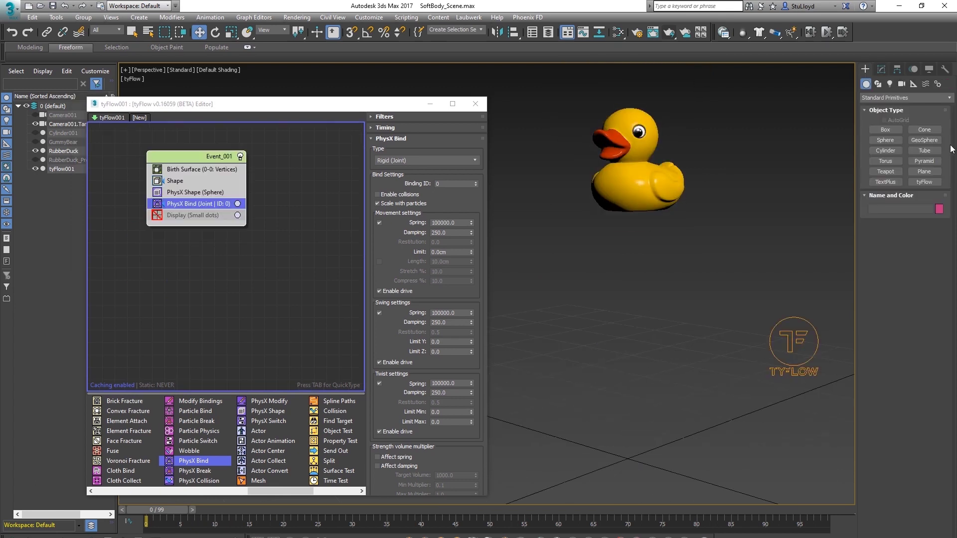
Create a GeoSphere of about 4.2 cm radius beneath the duck and display its edged faces.
{"action": "left_click", "coordinate": [924, 140]}
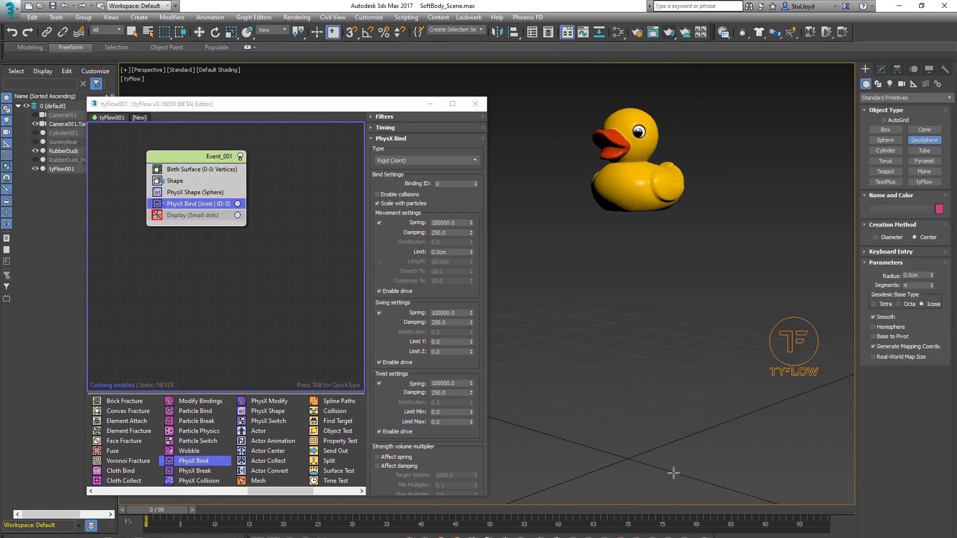
{"action": "mouse_move", "coordinate": [633, 456]}
{"action": "left_mouse_down"}
{"action": "mouse_move", "coordinate": [661, 415]}
{"action": "mouse_move", "coordinate": [627, 283]}
{"action": "left_mouse_up"}
{"action": "scroll", "coordinate": [670, 331], "scroll_direction": "up", "scroll_amount": 3}
{"action": "key", "text": "F4"}
{"action": "middle_click_drag", "start_coordinate": [670, 331], "coordinate": [681, 332]}
{"action": "scroll", "coordinate": [665, 319], "scroll_direction": "up", "scroll_amount": 2}
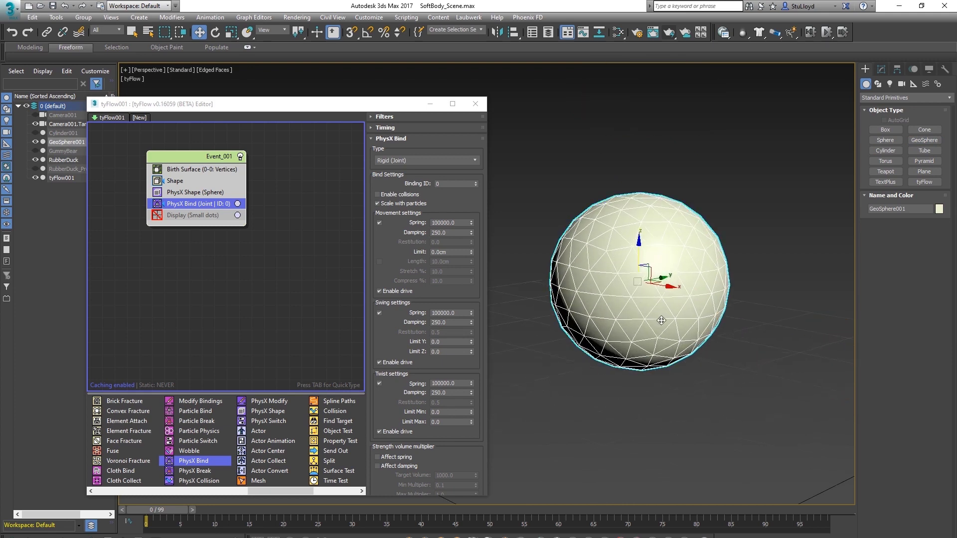
Clone the GeoSphere in place and hide the original.
{"action": "right_click", "coordinate": [662, 250]}
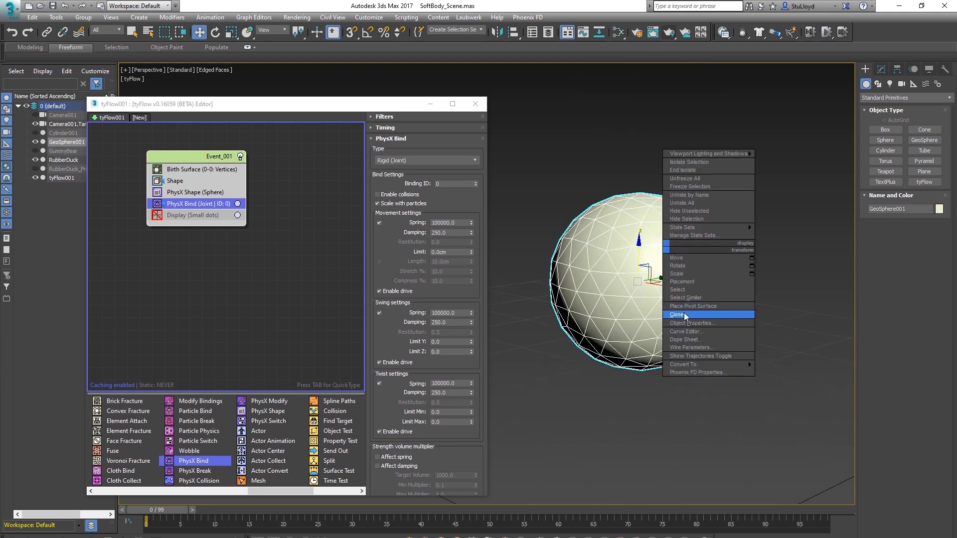
{"action": "left_click", "coordinate": [698, 316]}
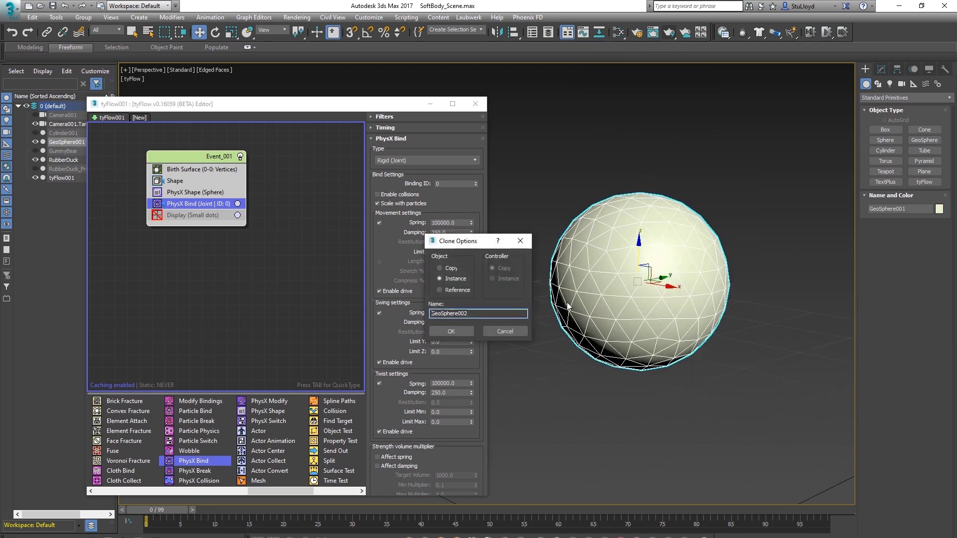
{"action": "left_click", "coordinate": [458, 330]}
{"action": "middle_click_drag", "start_coordinate": [659, 324], "coordinate": [662, 331]}
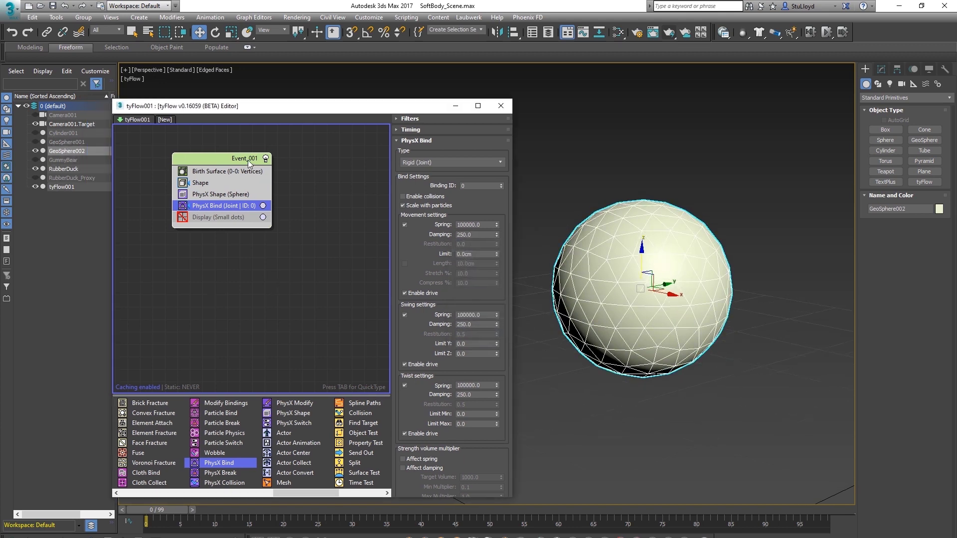
Duplicate Event_001 below the original and replace RubberDuck_Proxy with the cloned GeoSphere in the new event's Birth Surface.
{"action": "key", "text": "ctrl+v"}
{"action": "left_click_drag", "start_coordinate": [254, 281], "coordinate": [233, 272]}
{"action": "left_click", "coordinate": [213, 283]}
{"action": "left_click", "coordinate": [426, 143]}
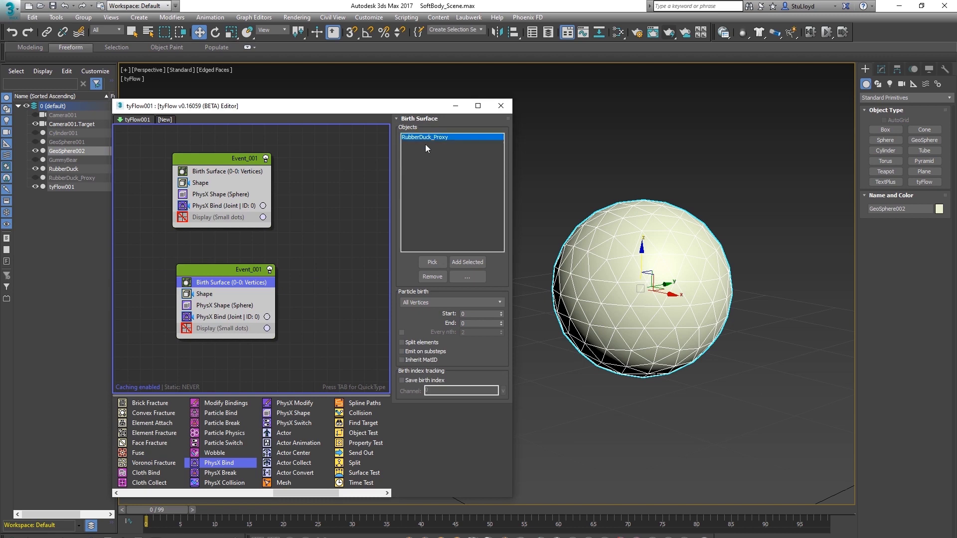
{"action": "left_click", "coordinate": [432, 277]}
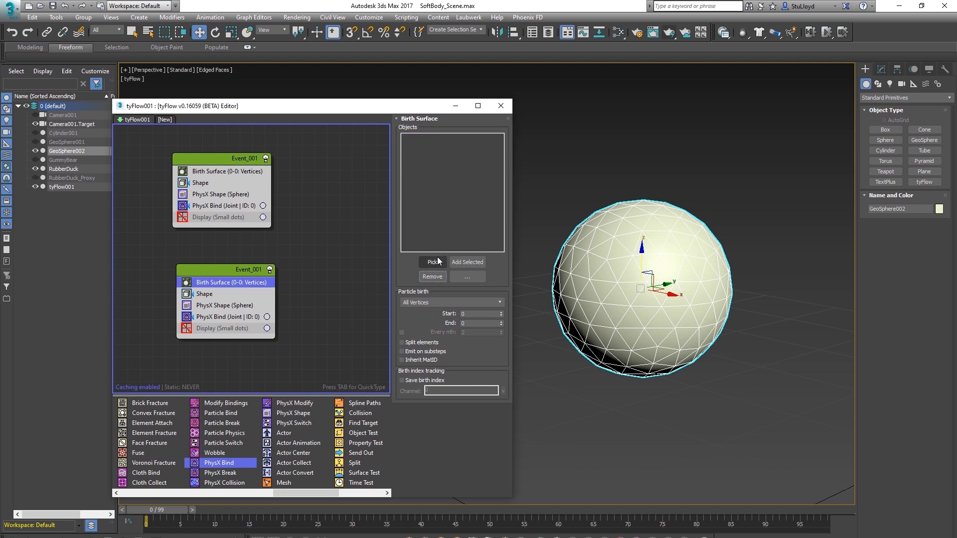
{"action": "left_click", "coordinate": [432, 262]}
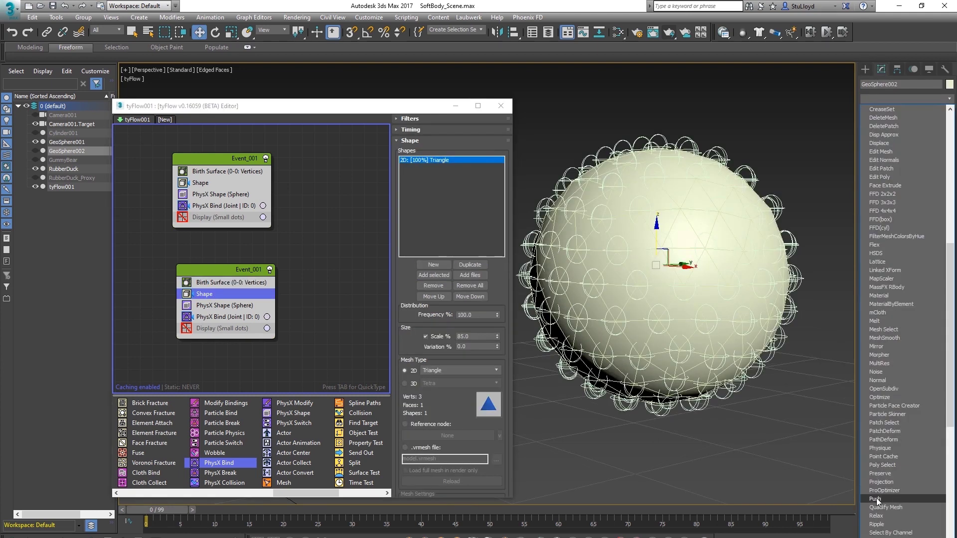
Add a Push modifier of -0.24 cm to the cloned GeoSphere and raise the second event's Shape scale to 100%.
{"action": "left_click", "coordinate": [875, 499]}
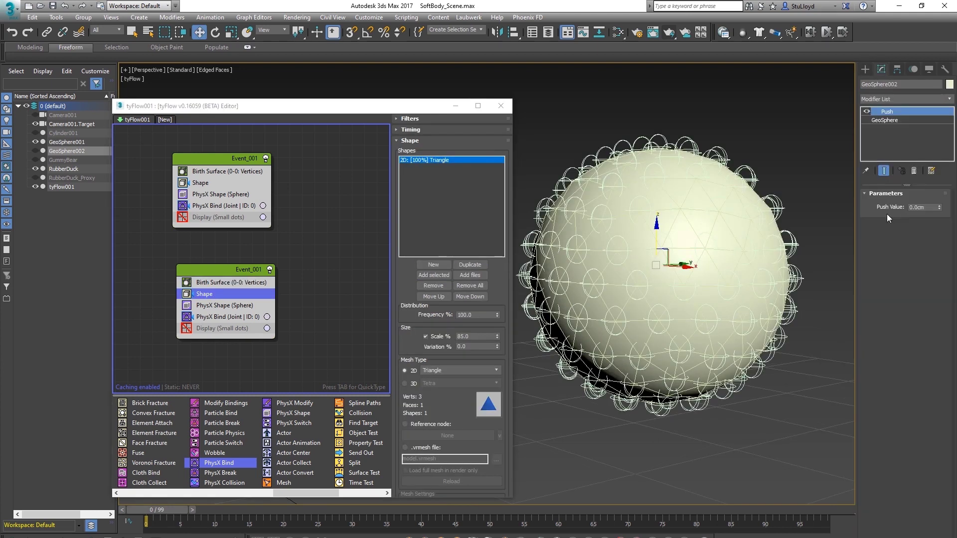
{"action": "left_click_drag", "start_coordinate": [939, 208], "coordinate": [939, 223]}
{"action": "left_click_drag", "start_coordinate": [479, 340], "coordinate": [424, 337]}
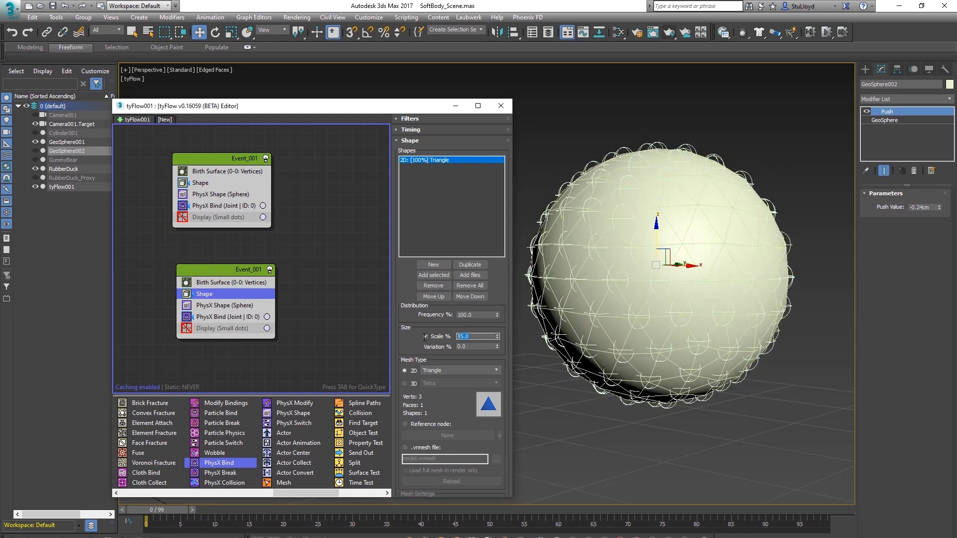
{"action": "type", "text": "90"}
{"action": "key", "text": "Return"}
{"action": "type", "text": "100"}
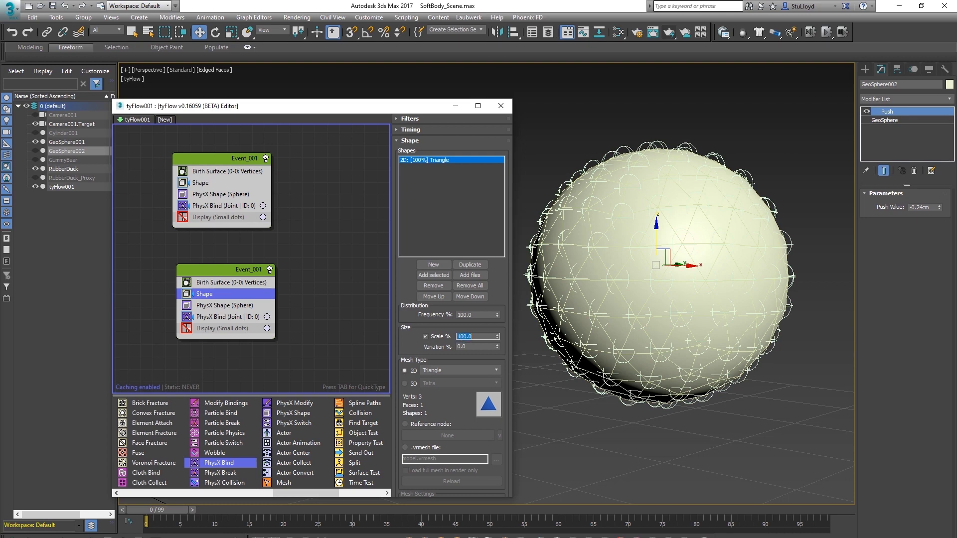
{"action": "key", "text": "Return"}
Set the second event's Shape scale to 104% and the cloned GeoSphere's Push Value to -0.52 cm.
{"action": "middle_click_drag", "start_coordinate": [632, 216], "coordinate": [651, 239], "text": "alt"}
{"action": "left_click", "coordinate": [476, 337]}
{"action": "key", "text": "Return"}
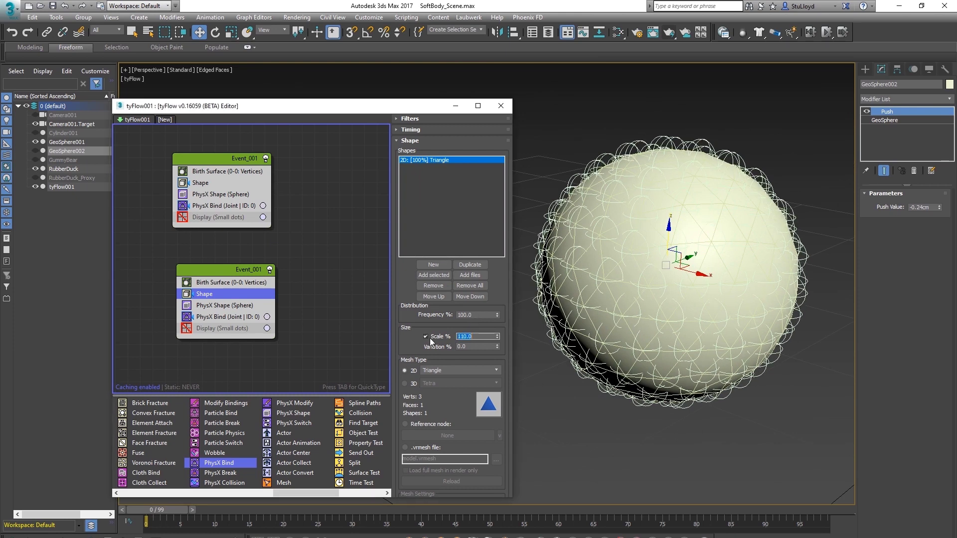
{"action": "left_click_drag", "start_coordinate": [939, 208], "coordinate": [939, 214]}
{"action": "left_click_drag", "start_coordinate": [938, 214], "coordinate": [939, 217]}
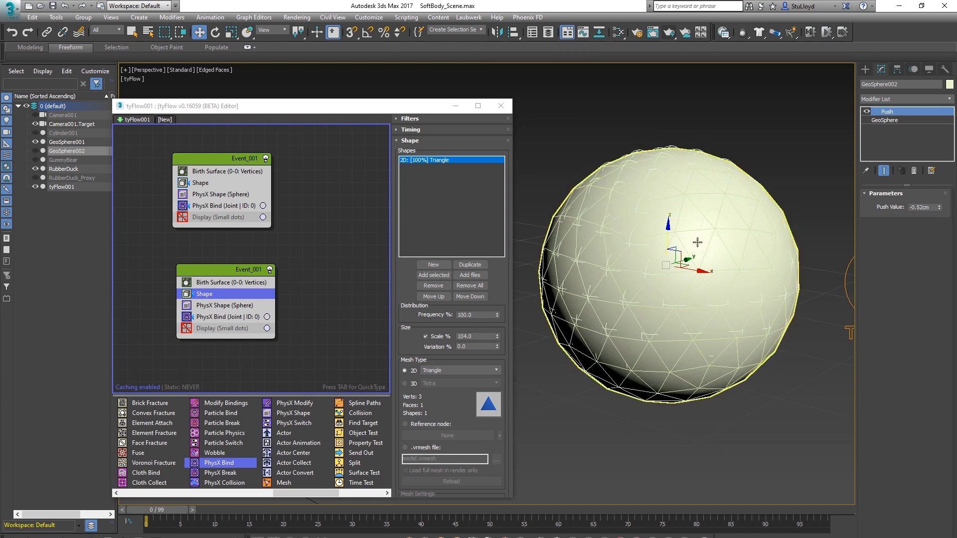
Add a tyParticleSkin modifier to the visible GeoSphere001 and assign tyFlow001 as its particle skin source.
{"action": "left_click", "coordinate": [679, 274]}
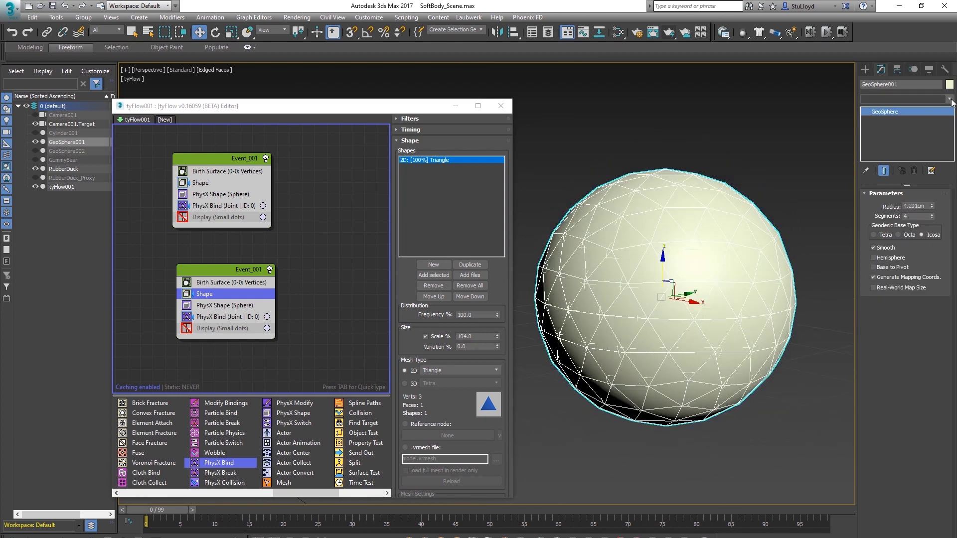
{"action": "left_click", "coordinate": [951, 101]}
{"action": "left_click_drag", "start_coordinate": [950, 252], "coordinate": [950, 521]}
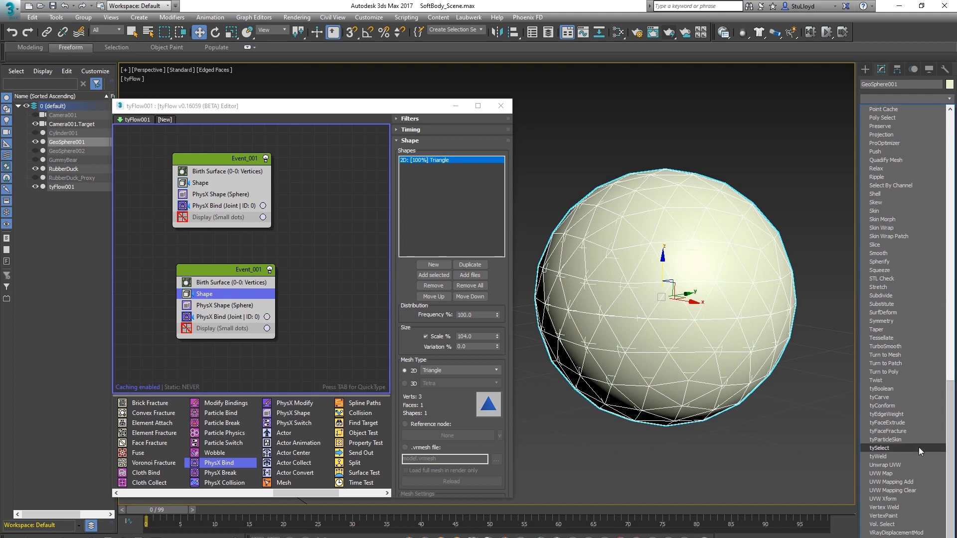
{"action": "left_click", "coordinate": [890, 441]}
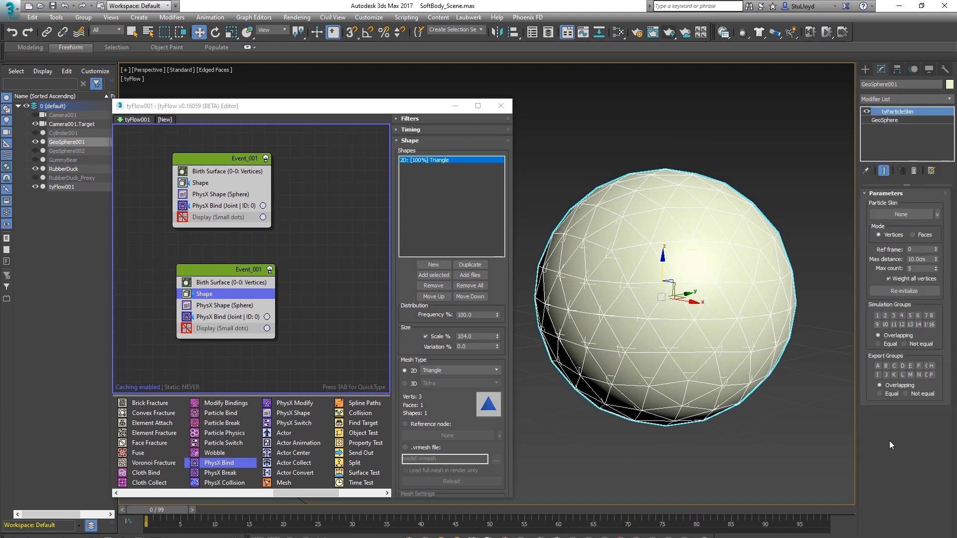
{"action": "scroll", "coordinate": [724, 384], "scroll_direction": "down", "scroll_amount": 6}
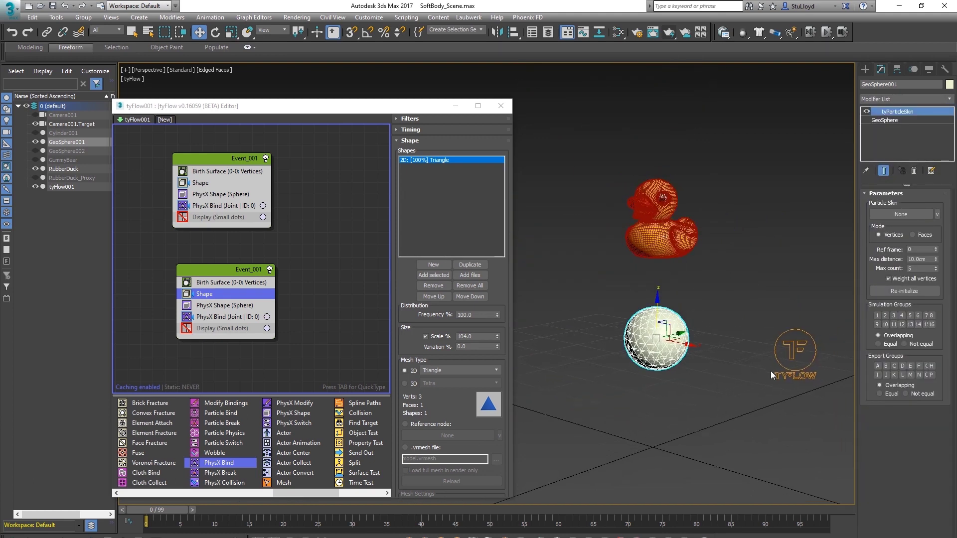
{"action": "scroll", "coordinate": [786, 373], "scroll_direction": "up", "scroll_amount": 3}
{"action": "left_click", "coordinate": [895, 215]}
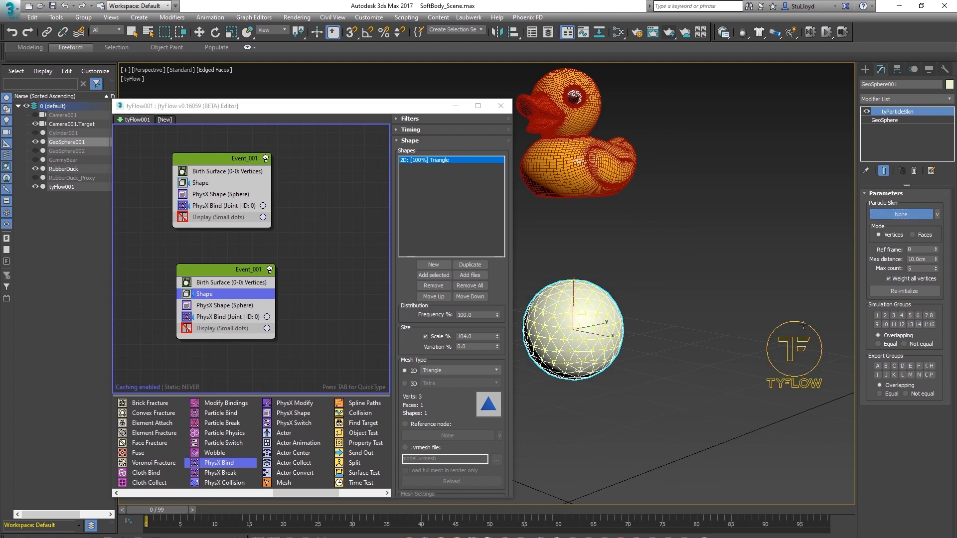
{"action": "left_click", "coordinate": [801, 327]}
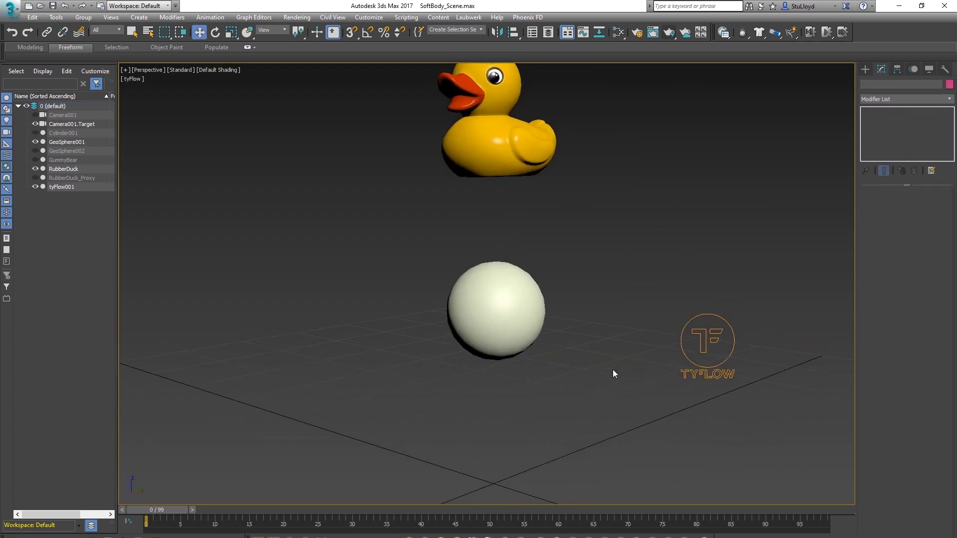
Open the second event's PhysX Bind settings and advance to frame 5 to examine the sphere and duck in the simulation.
{"action": "middle_click_drag", "start_coordinate": [612, 370], "coordinate": [625, 355]}
{"action": "middle_click_drag", "start_coordinate": [626, 356], "coordinate": [626, 366]}
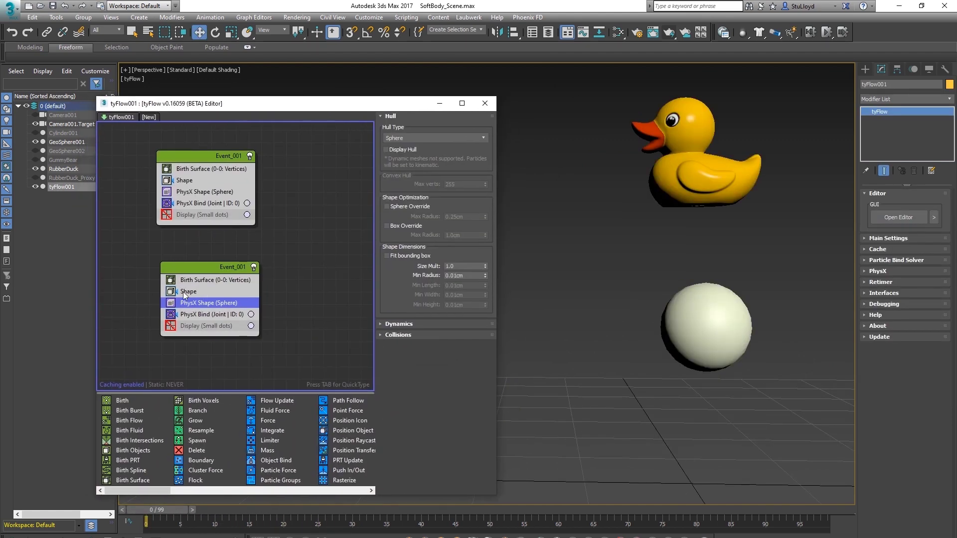
{"action": "left_click", "coordinate": [217, 313]}
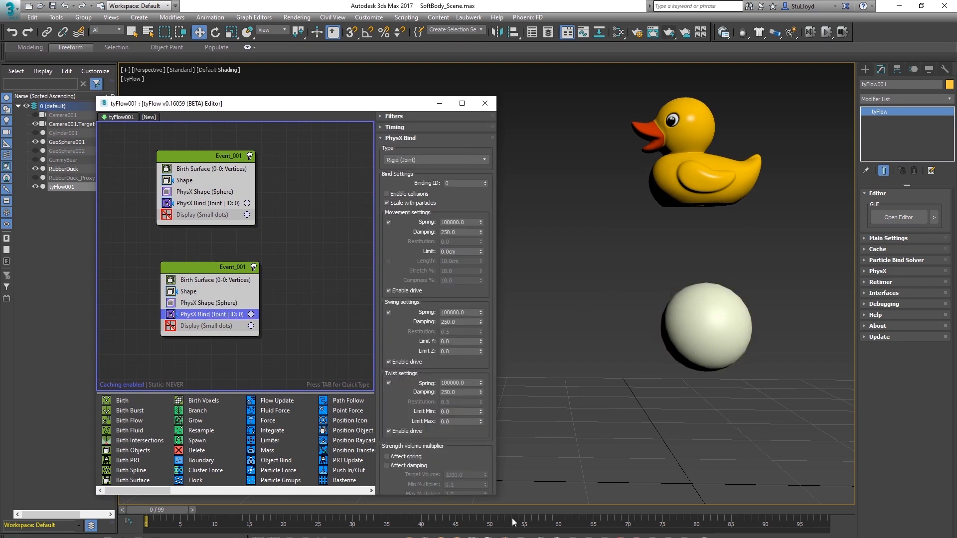
{"action": "left_click_drag", "start_coordinate": [177, 509], "coordinate": [205, 514]}
{"action": "key", "text": "w"}
{"action": "middle_click_drag", "start_coordinate": [674, 389], "coordinate": [484, 269]}
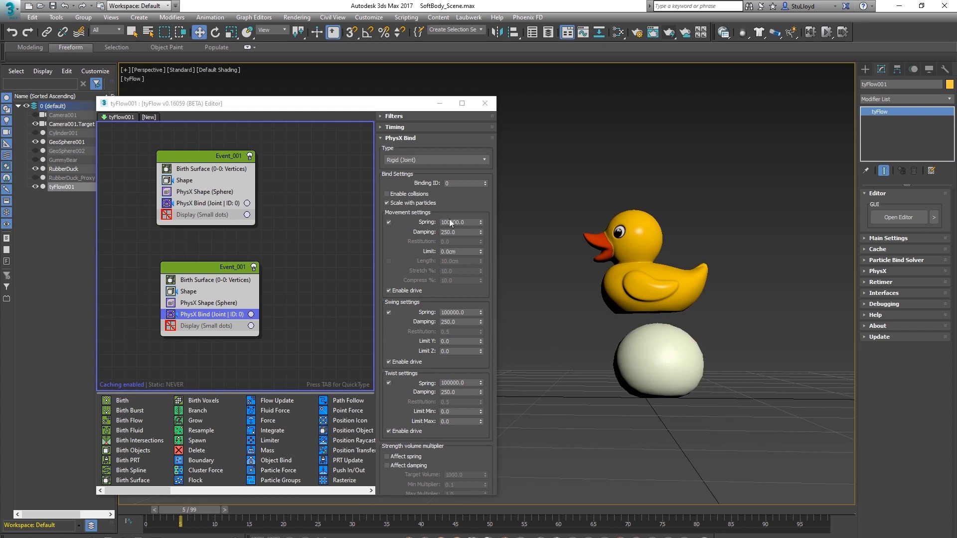
Set the Movement, Swing and Twist Spring values of the second event's PhysX Bind to 50000.
{"action": "left_click_drag", "start_coordinate": [467, 222], "coordinate": [418, 221]}
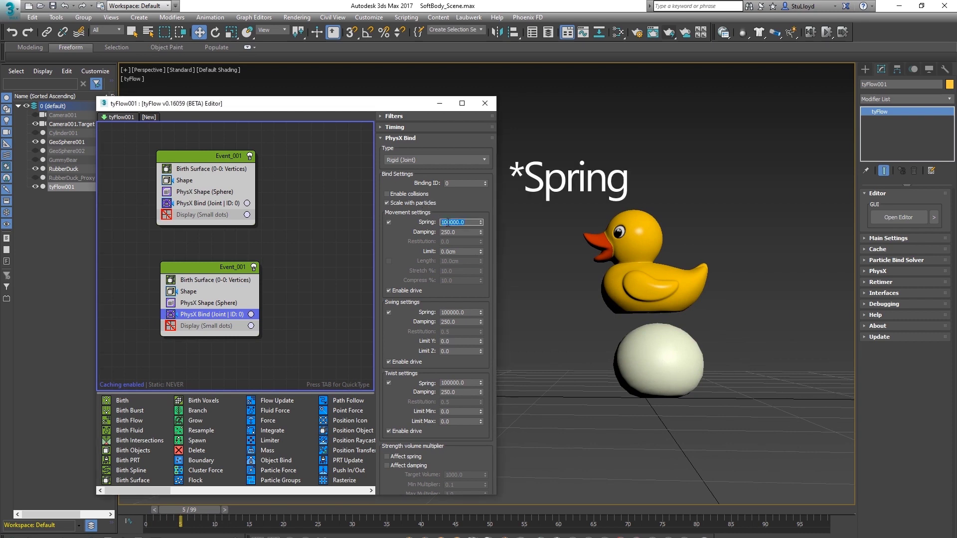
{"action": "type", "text": "50000.0"}
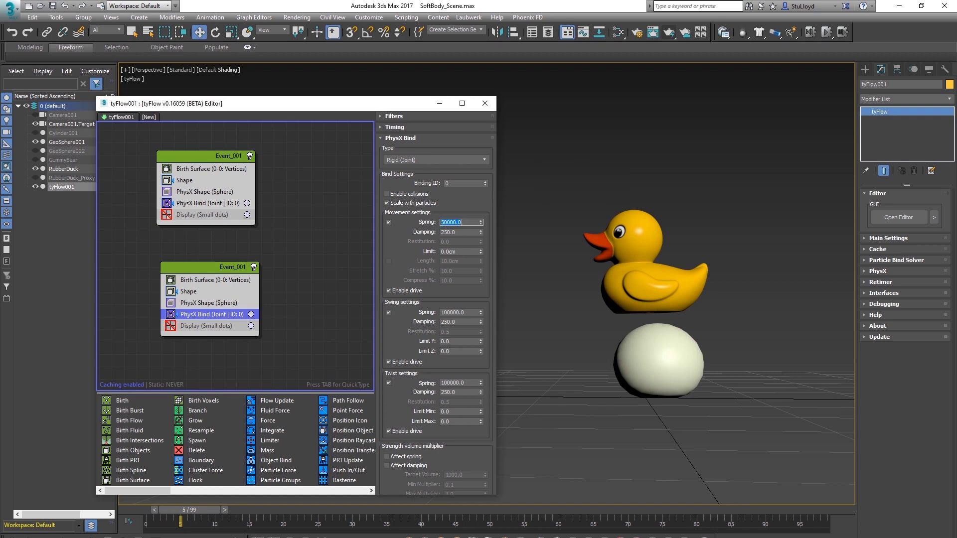
{"action": "key", "text": "Return"}
{"action": "left_click_drag", "start_coordinate": [449, 312], "coordinate": [414, 314]}
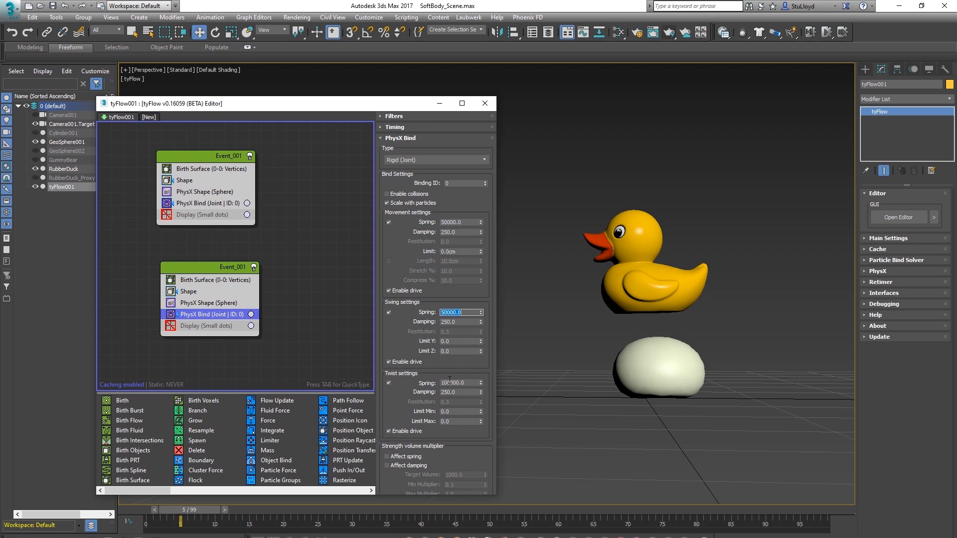
{"action": "left_click_drag", "start_coordinate": [427, 383], "coordinate": [460, 384]}
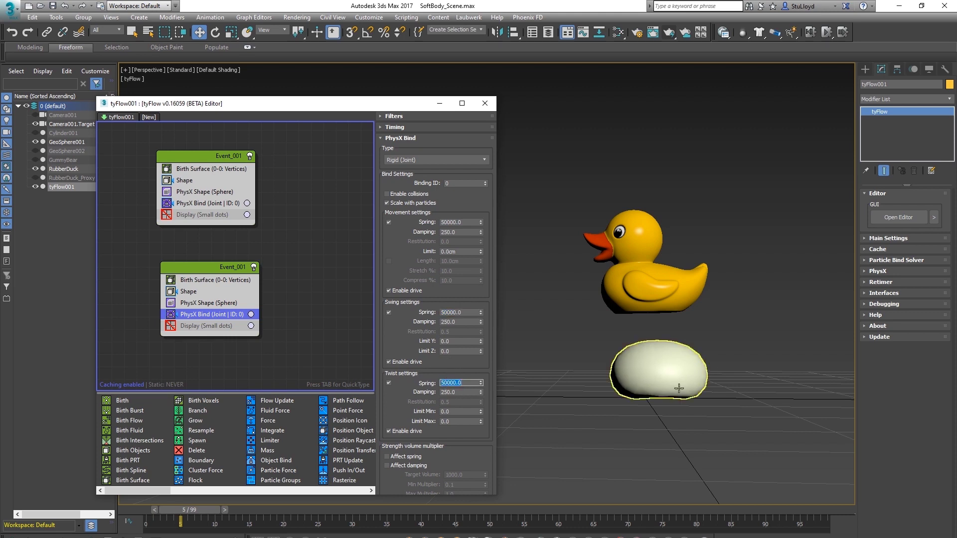
Set the second event's PhysX Bind Movement, Swing and Twist Spring values to 30000 and check the simulation from frame 0 to 11.
{"action": "middle_click_drag", "start_coordinate": [667, 376], "coordinate": [664, 359]}
{"action": "middle_click_drag", "start_coordinate": [535, 403], "coordinate": [539, 413], "text": "alt"}
{"action": "left_click_drag", "start_coordinate": [193, 509], "coordinate": [149, 510]}
{"action": "key", "text": "w"}
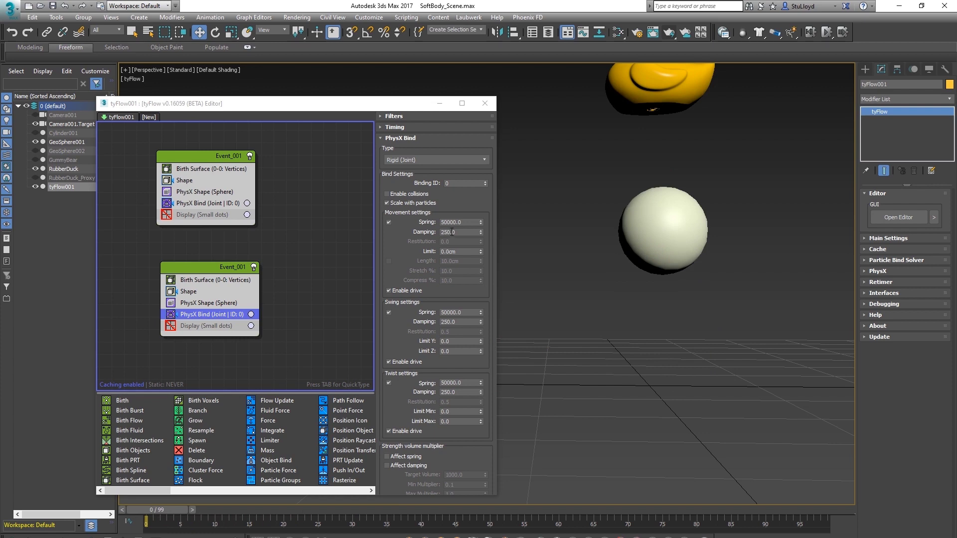
{"action": "left_click", "coordinate": [446, 222]}
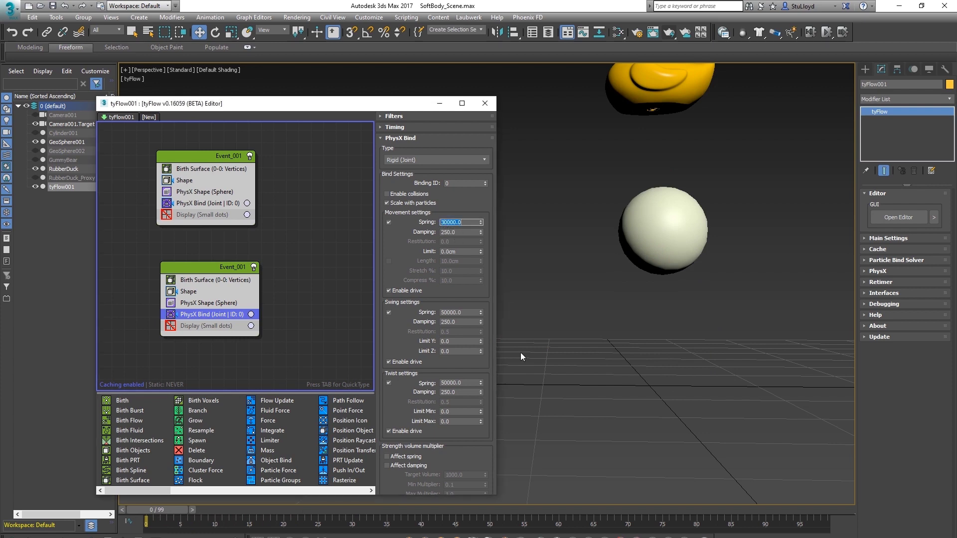
{"action": "left_click_drag", "start_coordinate": [183, 506], "coordinate": [243, 509]}
Add a TurboSmooth modifier to the visible GeoSphere001 above its tyParticleSkin, and deselect the sphere.
{"action": "left_click", "coordinate": [673, 320]}
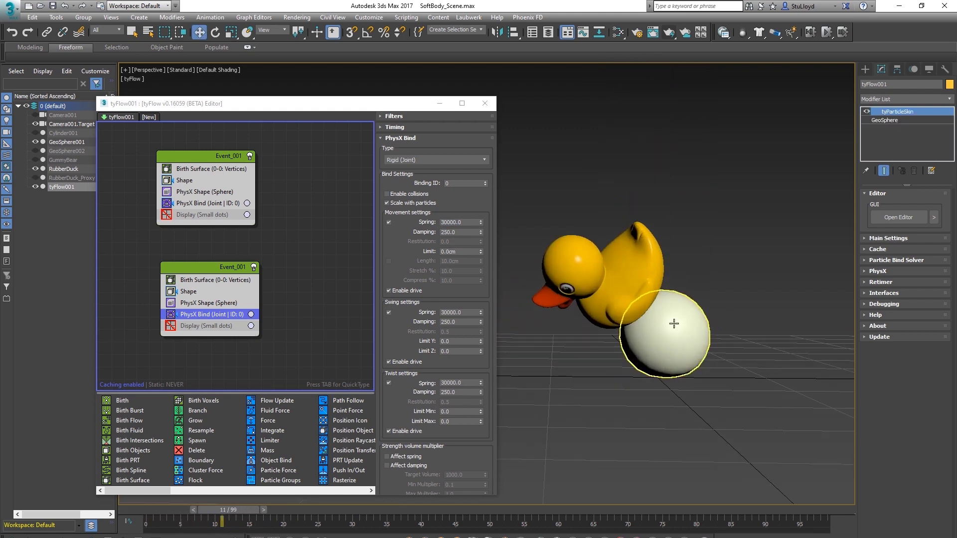
{"action": "left_click", "coordinate": [945, 102]}
{"action": "scroll", "coordinate": [907, 299], "scroll_direction": "down", "scroll_amount": 15}
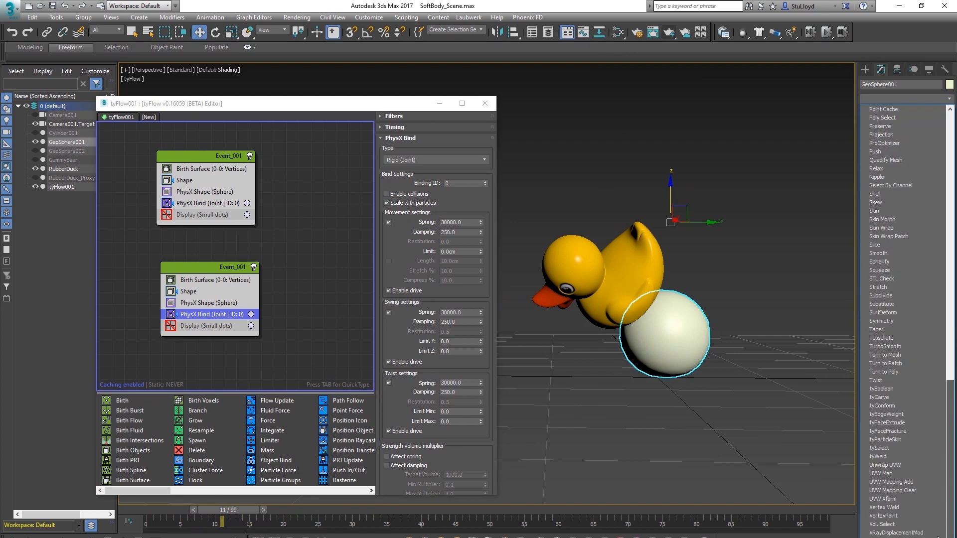
{"action": "left_click", "coordinate": [884, 346]}
{"action": "left_click", "coordinate": [717, 269]}
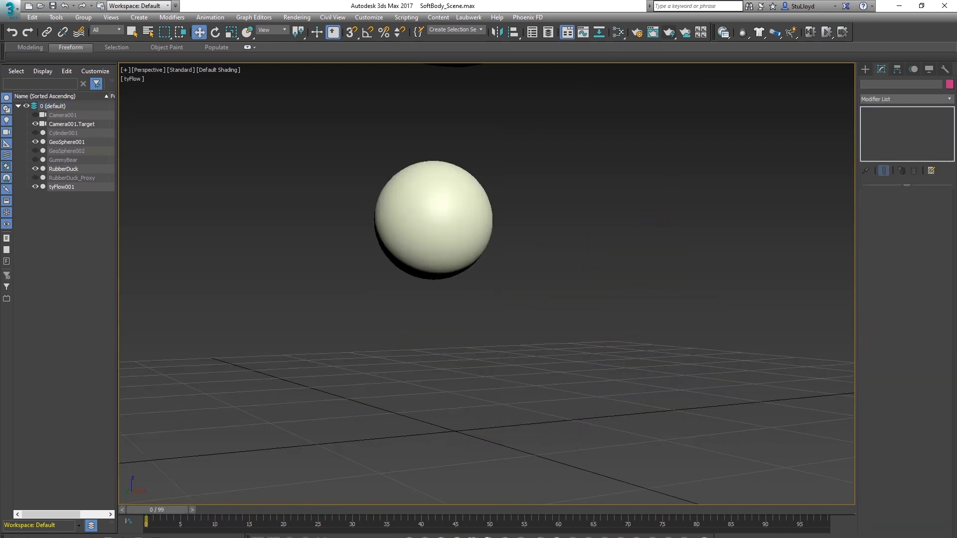
Play the simulation and scrub back to frame 8 to examine how the duck and the sphere collide and deform.
{"action": "left_click", "coordinate": [872, 537]}
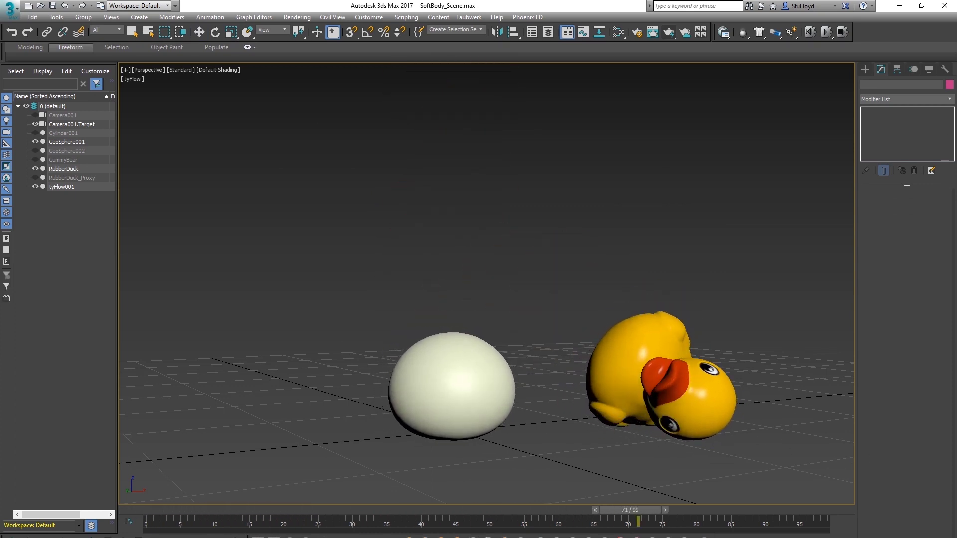
{"action": "left_click", "coordinate": [864, 537]}
{"action": "left_click_drag", "start_coordinate": [726, 507], "coordinate": [311, 510]}
{"action": "left_click_drag", "start_coordinate": [164, 509], "coordinate": [190, 505]}
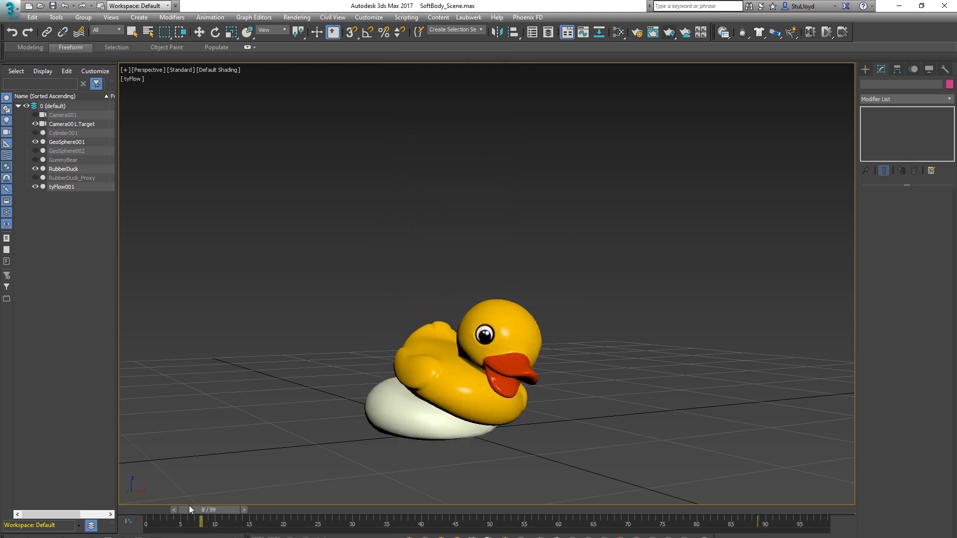